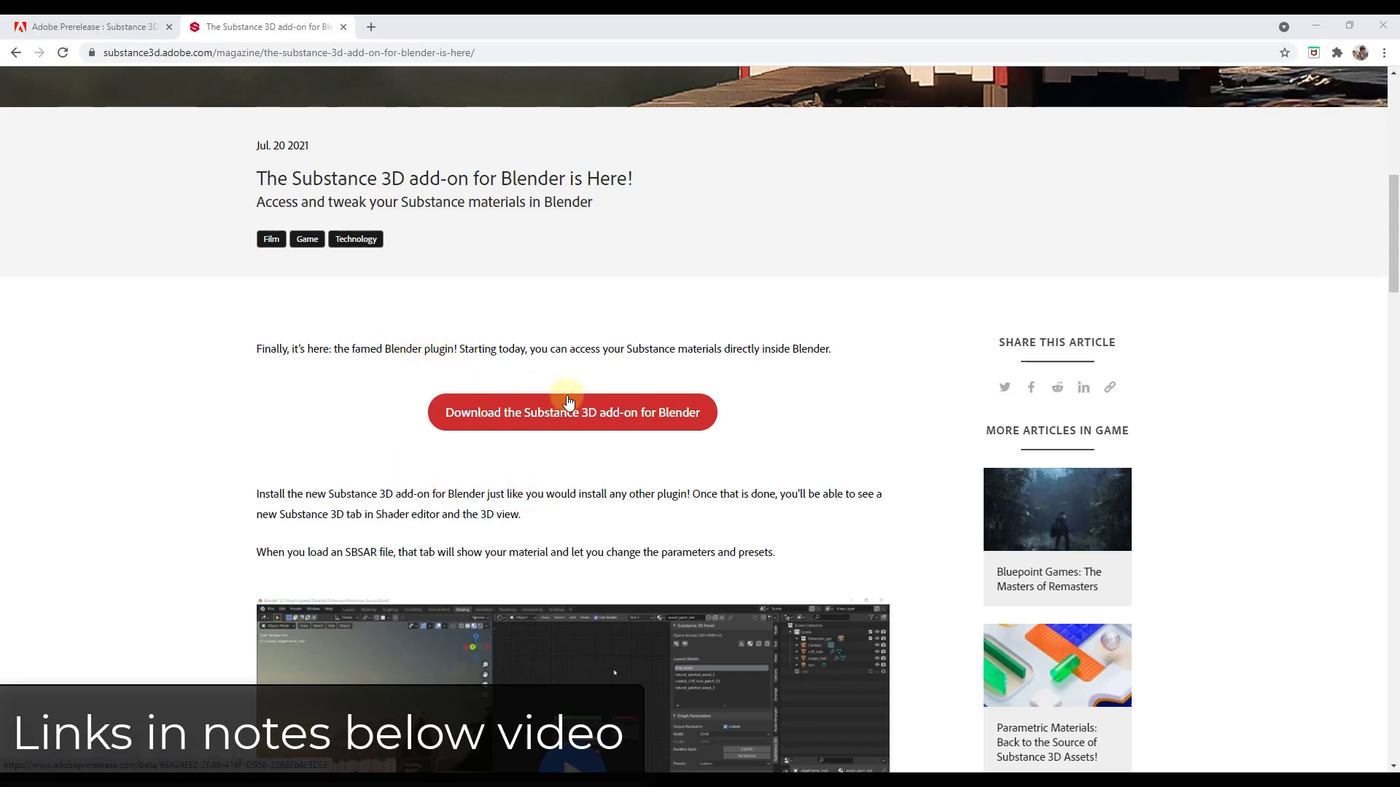
Step: Show the add-on prerelease page and scroll down to its Installation steps and Download links
drag(117, 27, 350, 26)
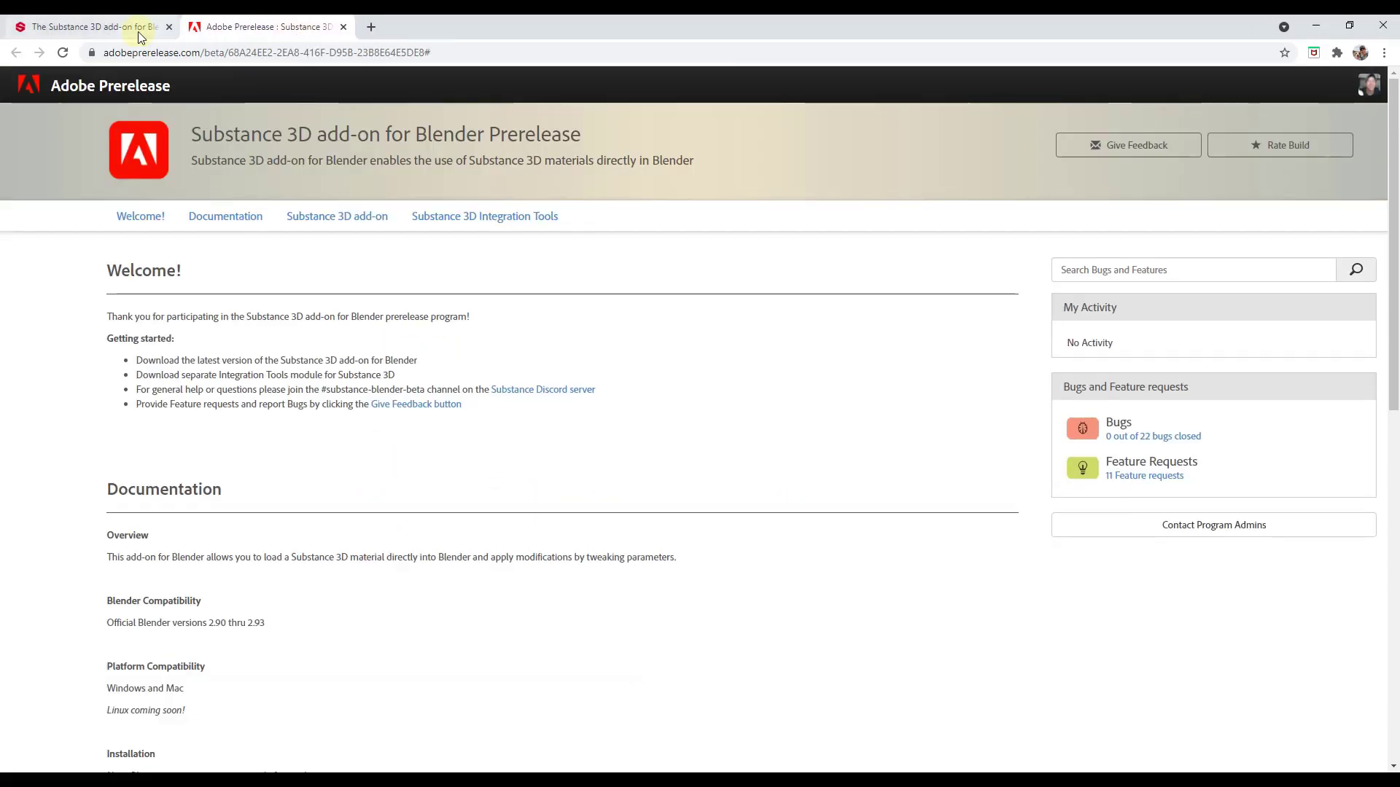
click(94, 27)
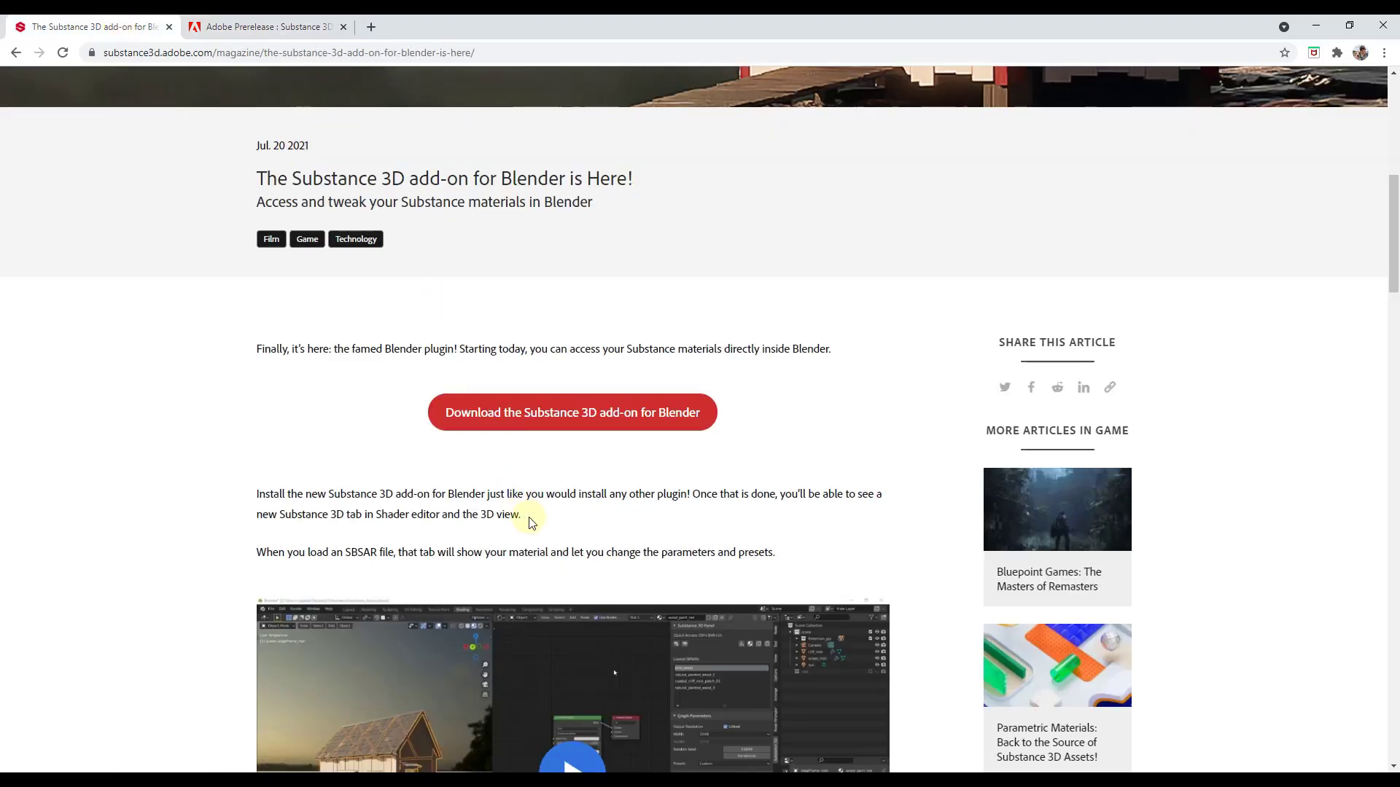
click(295, 29)
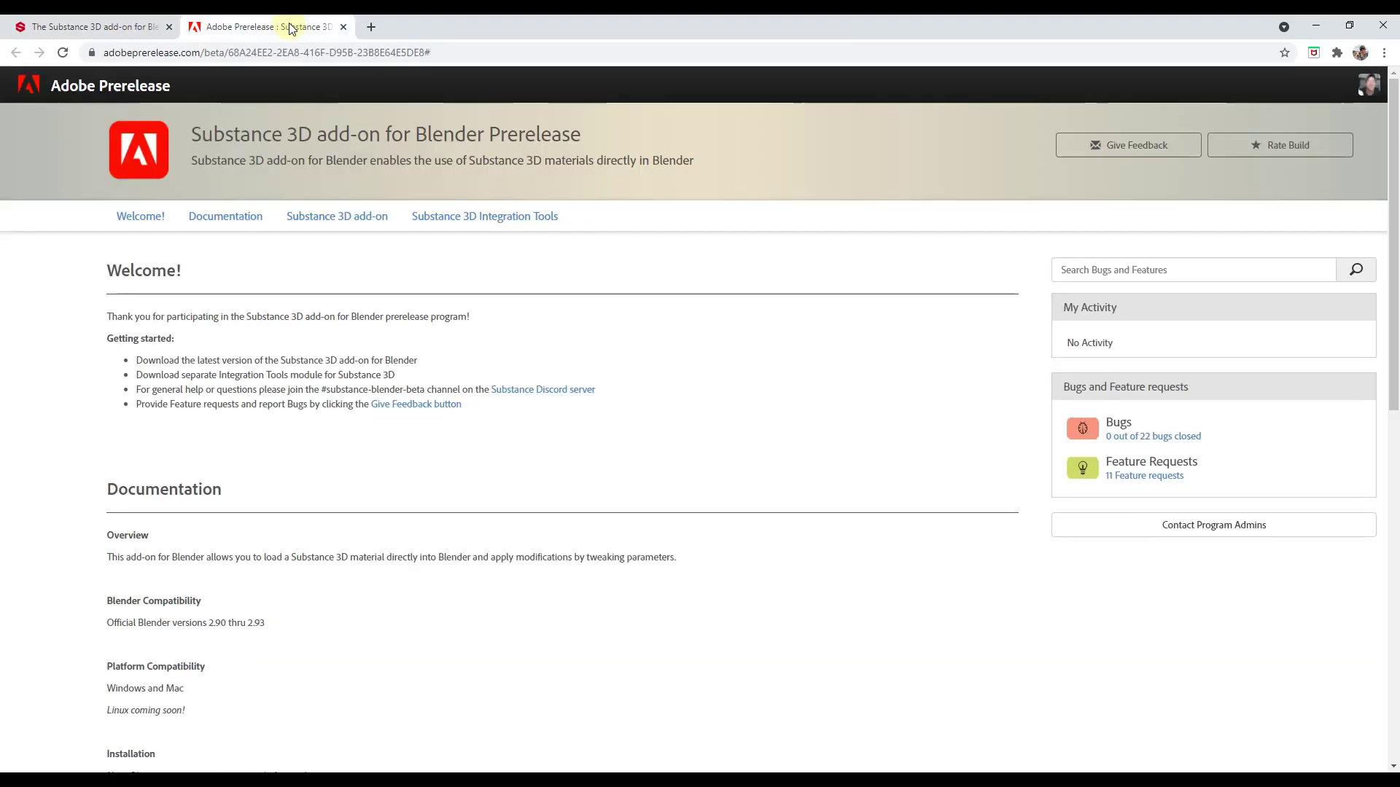
click(90, 29)
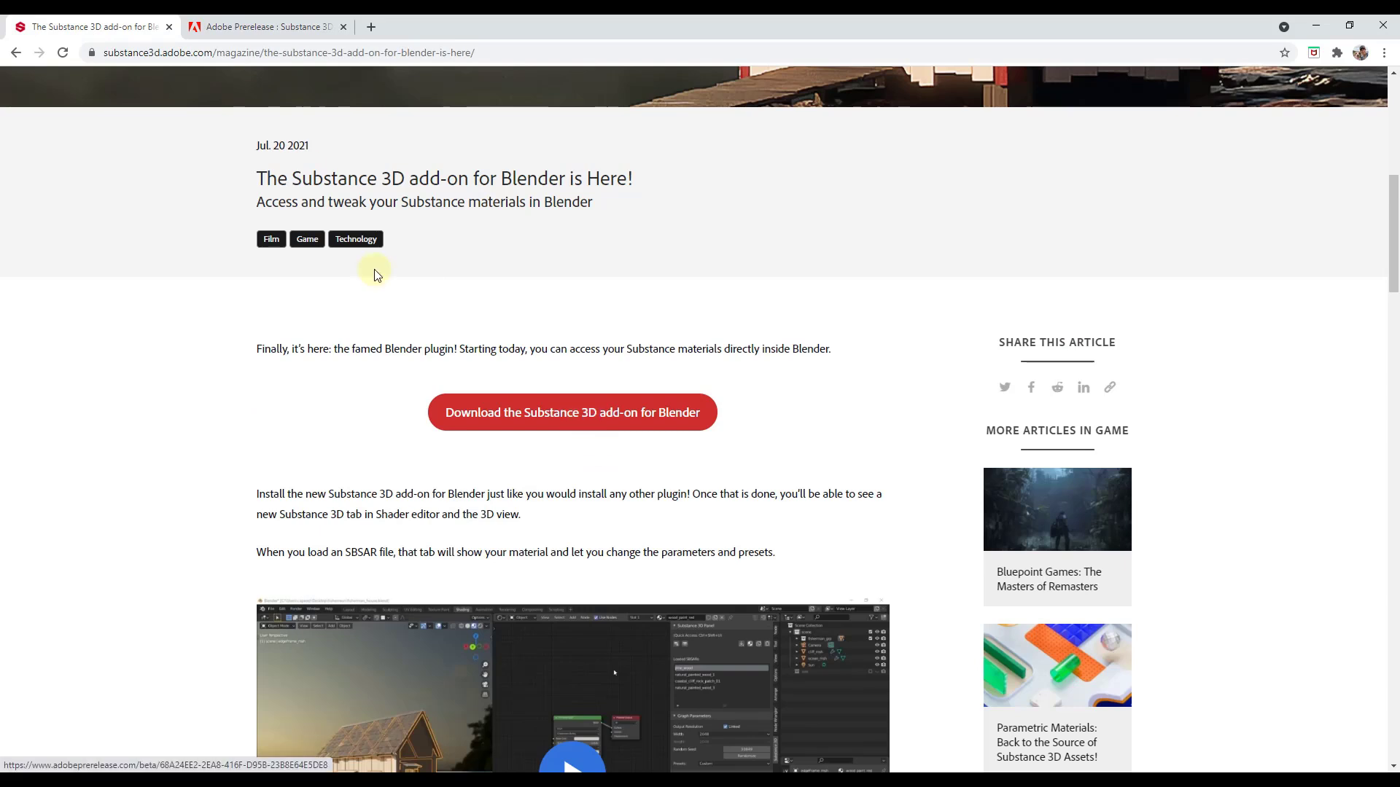
click(292, 27)
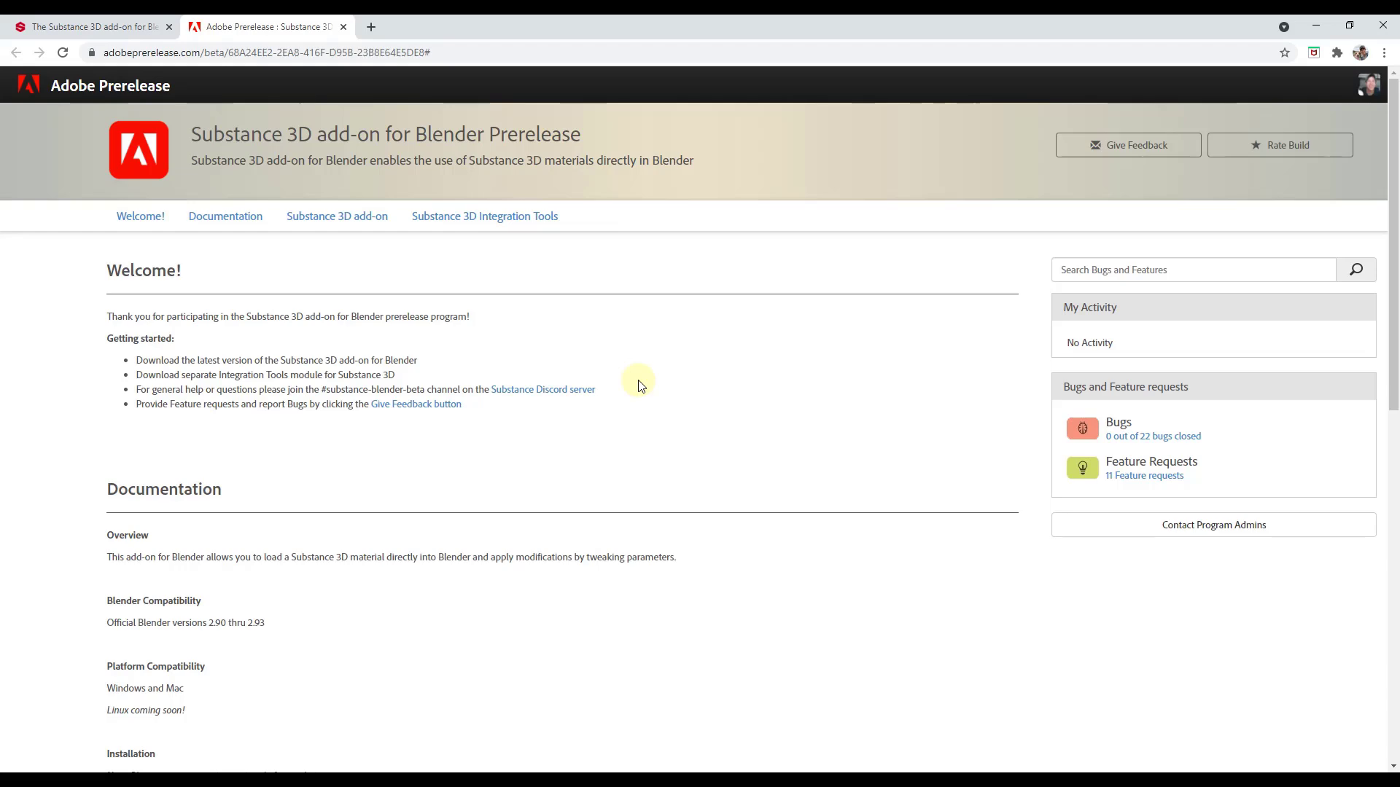
scroll(638, 392, down, 8)
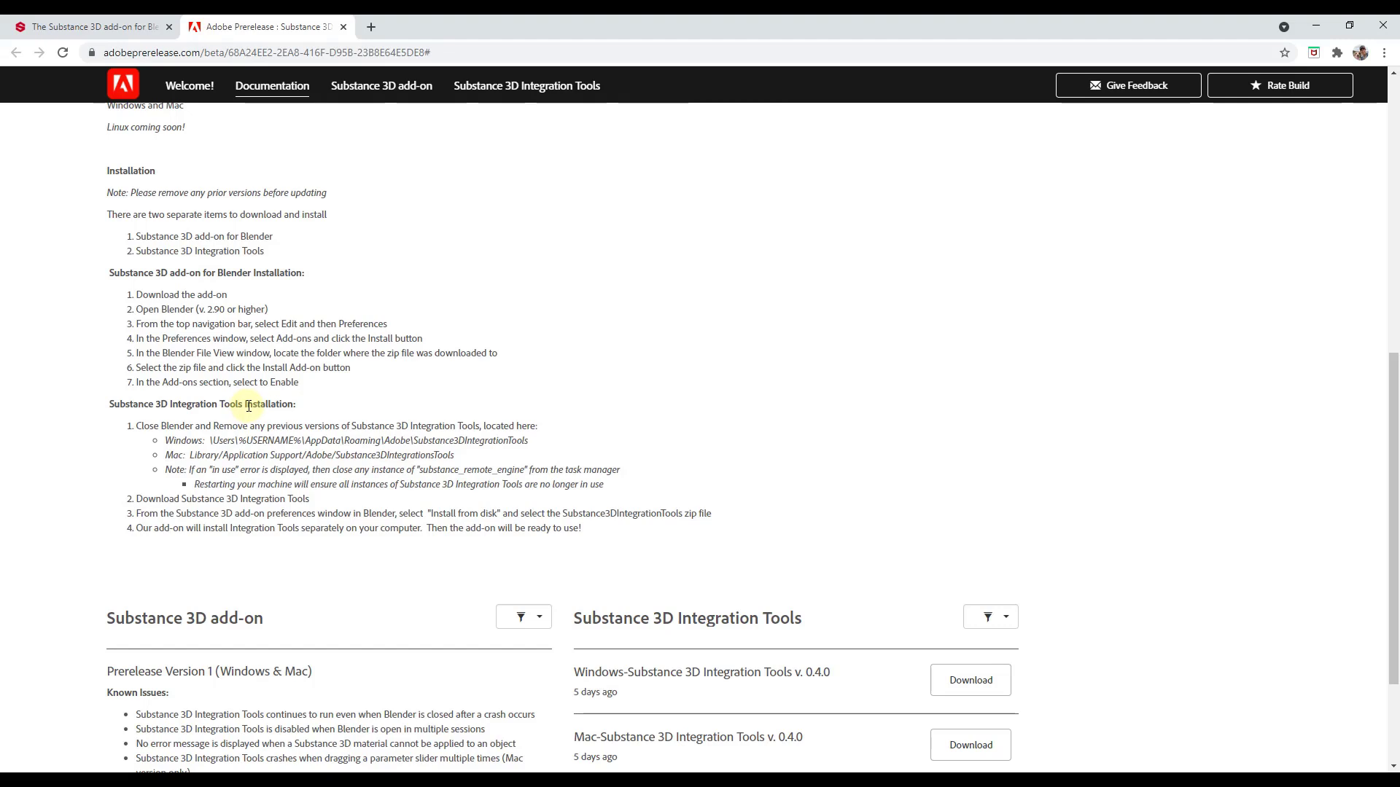
scroll(233, 463, down, 3)
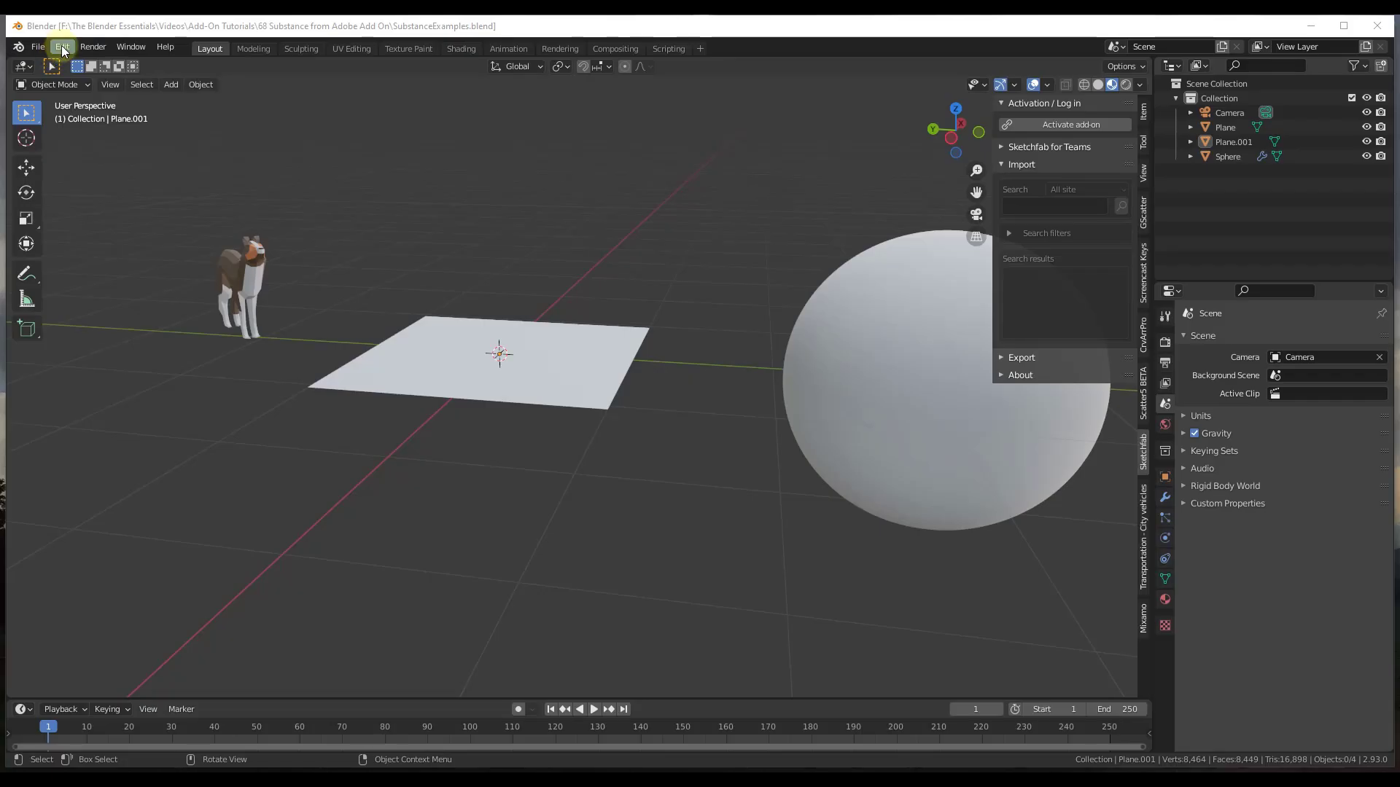
Step: Install the Substance3DInBlender zip from the Add-ons section of Preferences
click(62, 48)
click(120, 256)
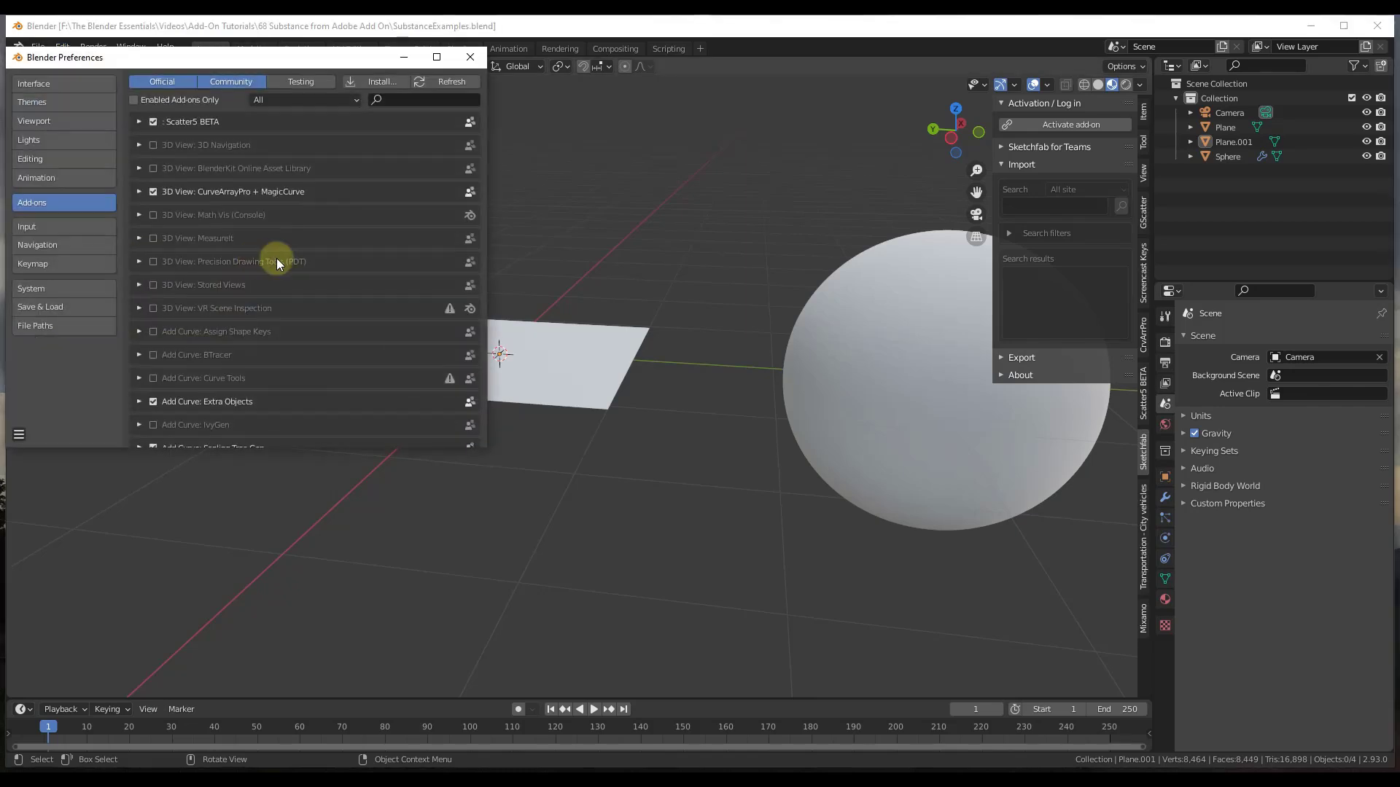
click(379, 83)
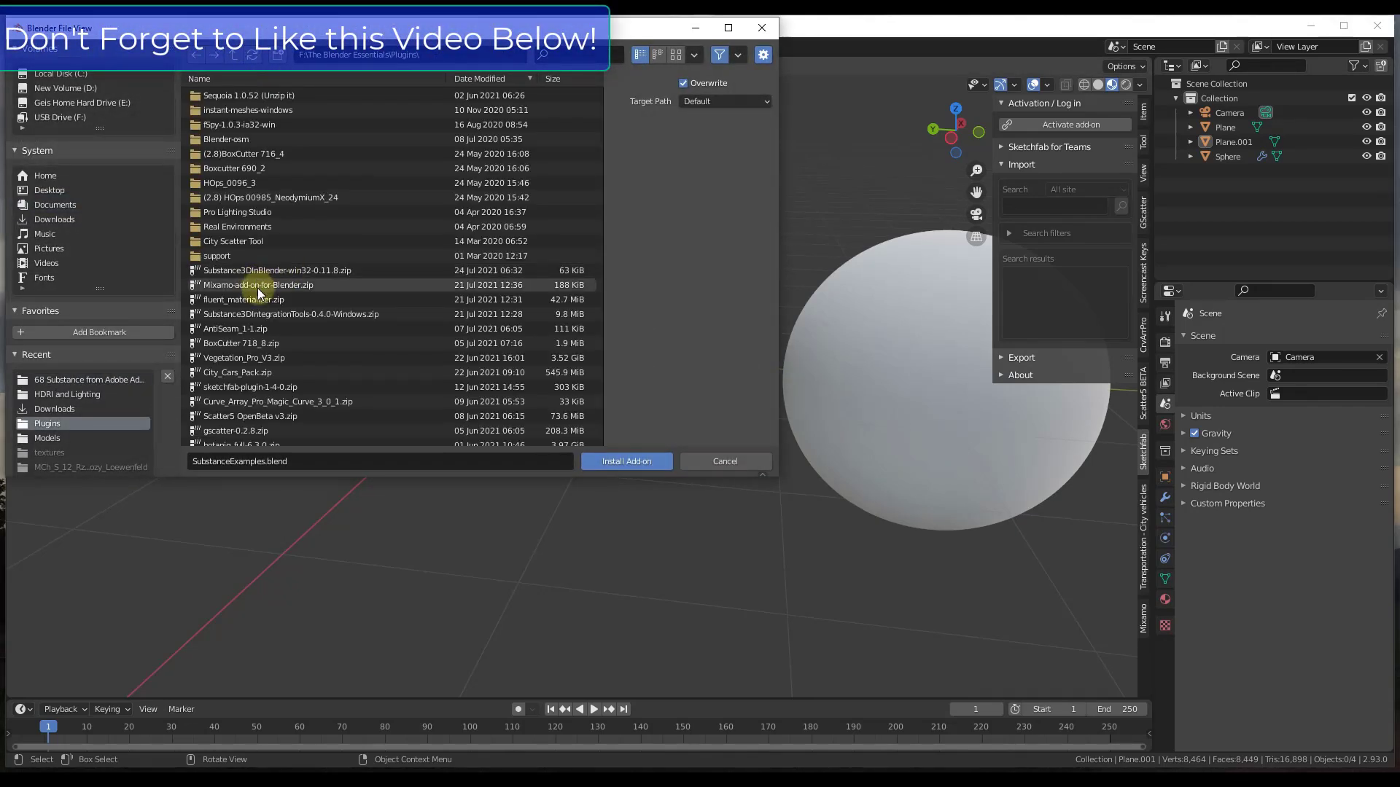
double_click(313, 270)
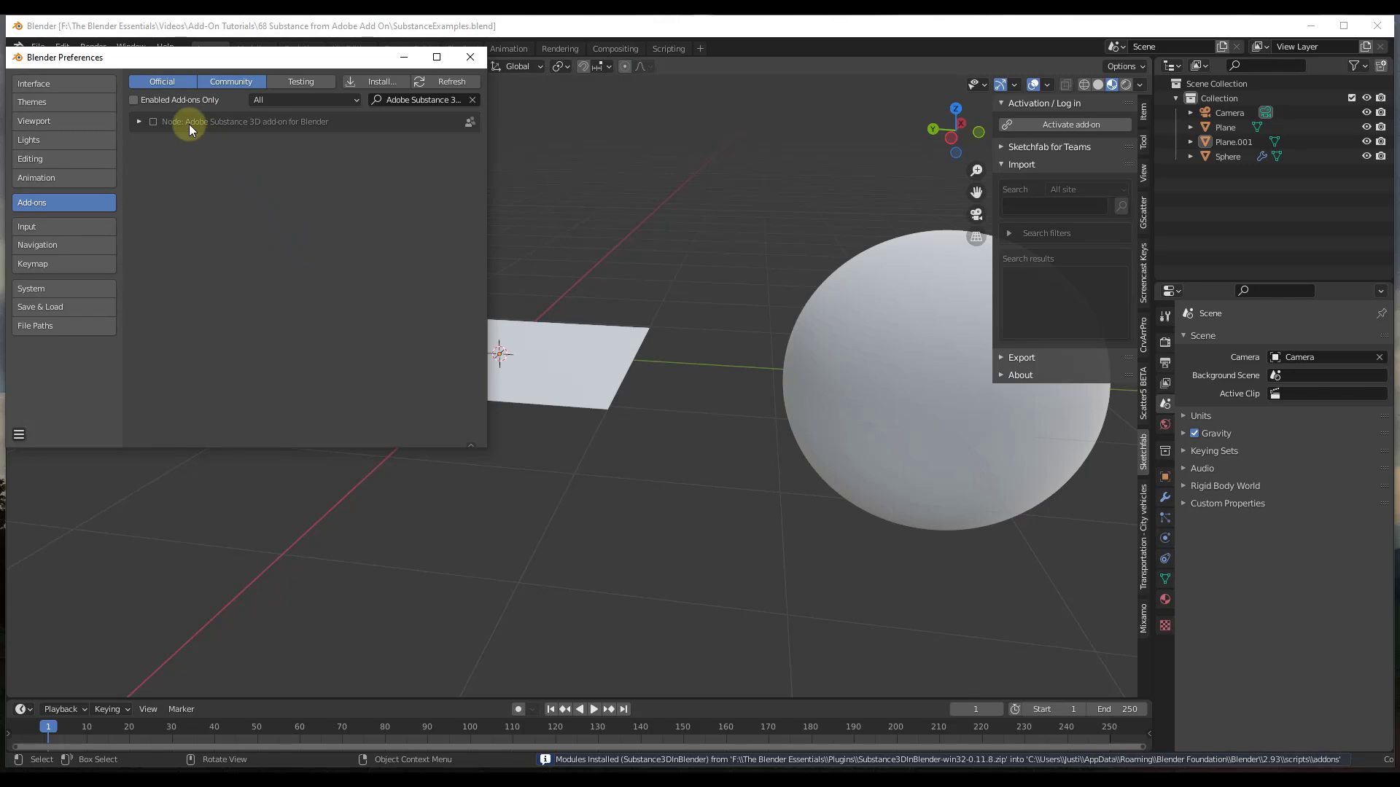
Step: Enable the Adobe Substance 3D add-on, review its details and download link, then close Preferences
click(154, 121)
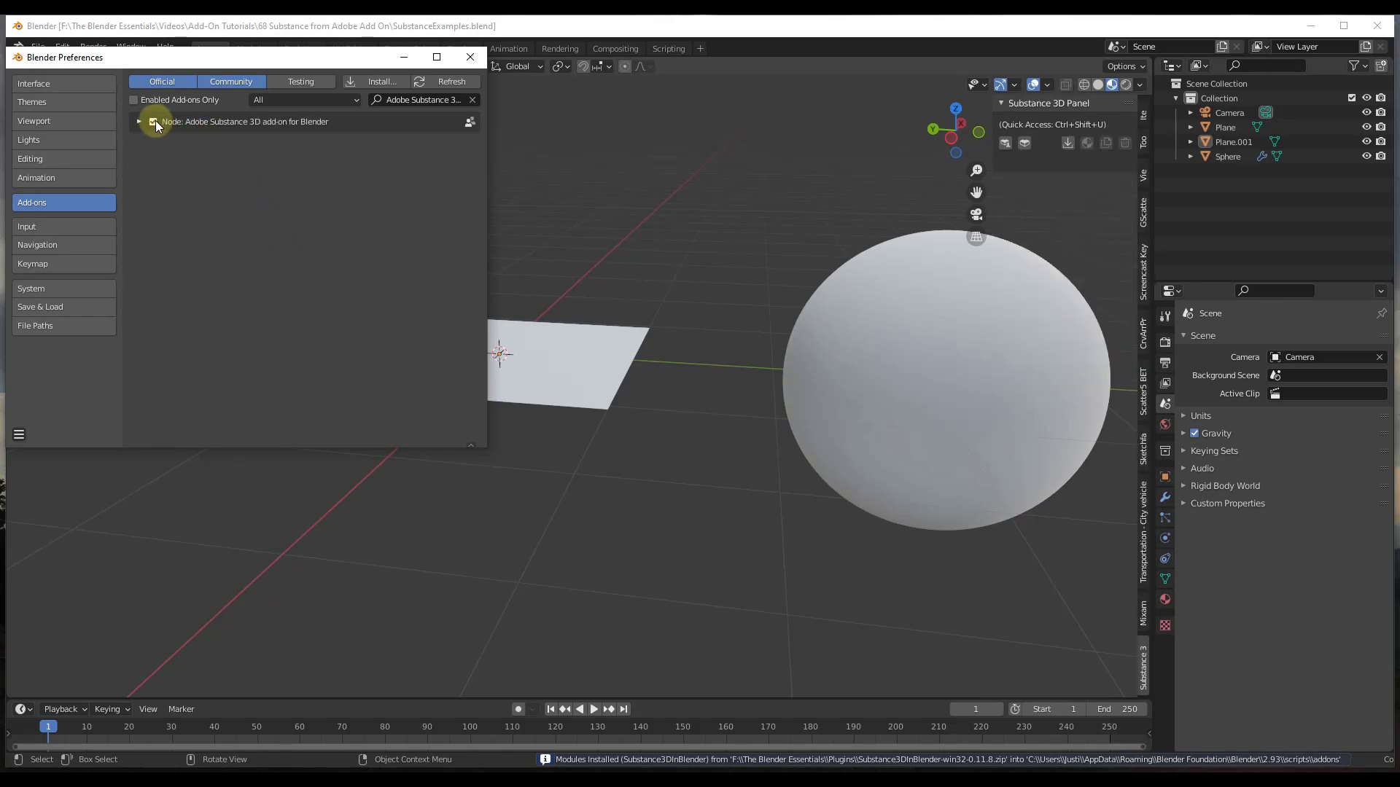
click(138, 121)
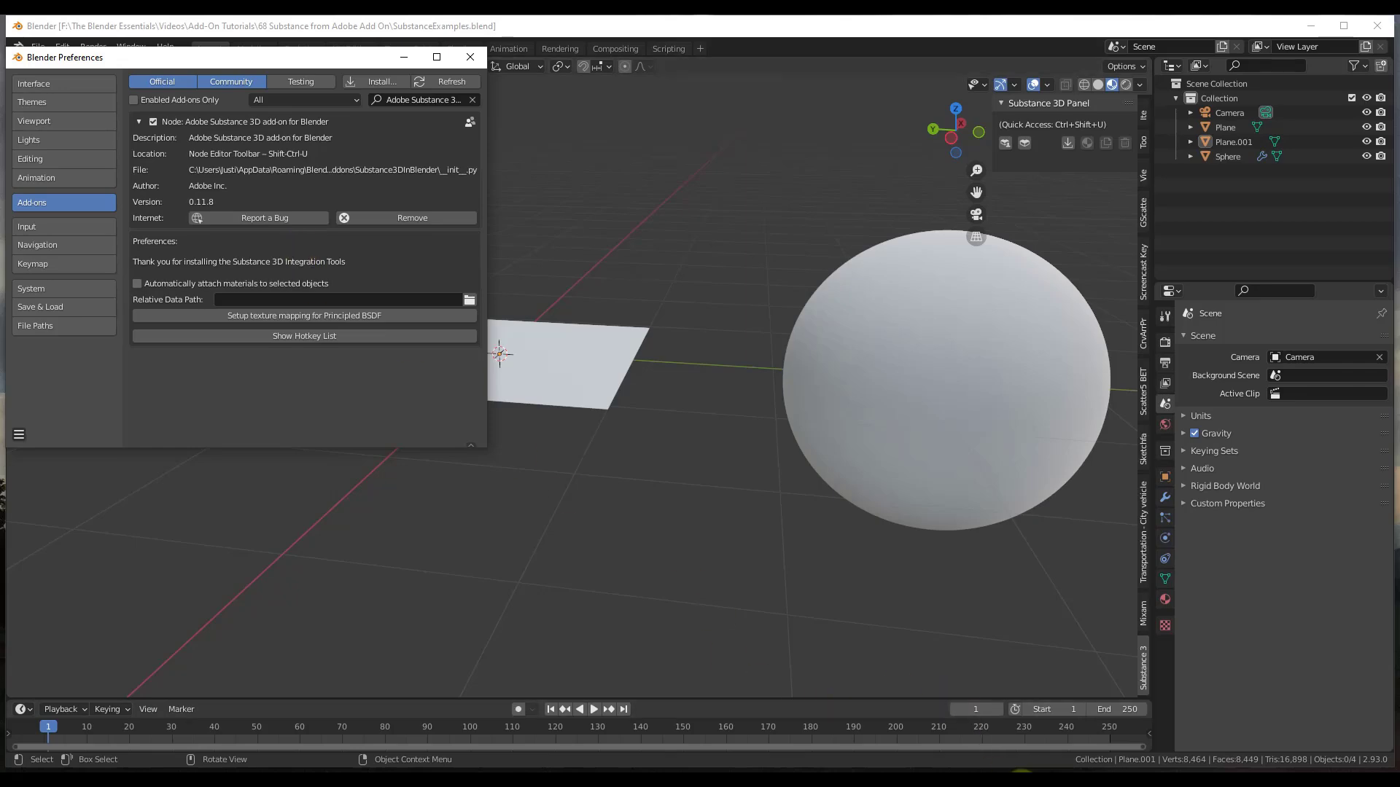
mouse_move(1017, 779)
click(1053, 719)
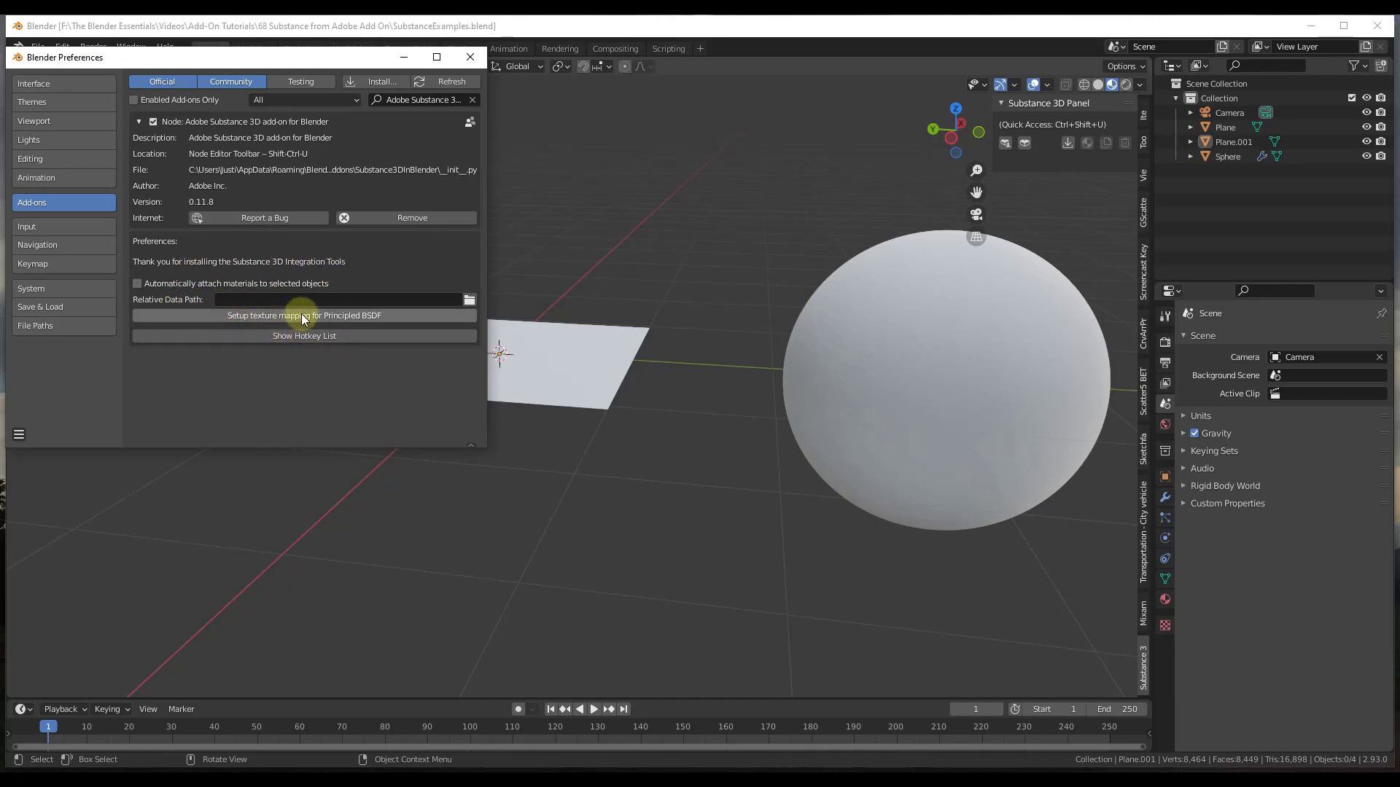
click(470, 57)
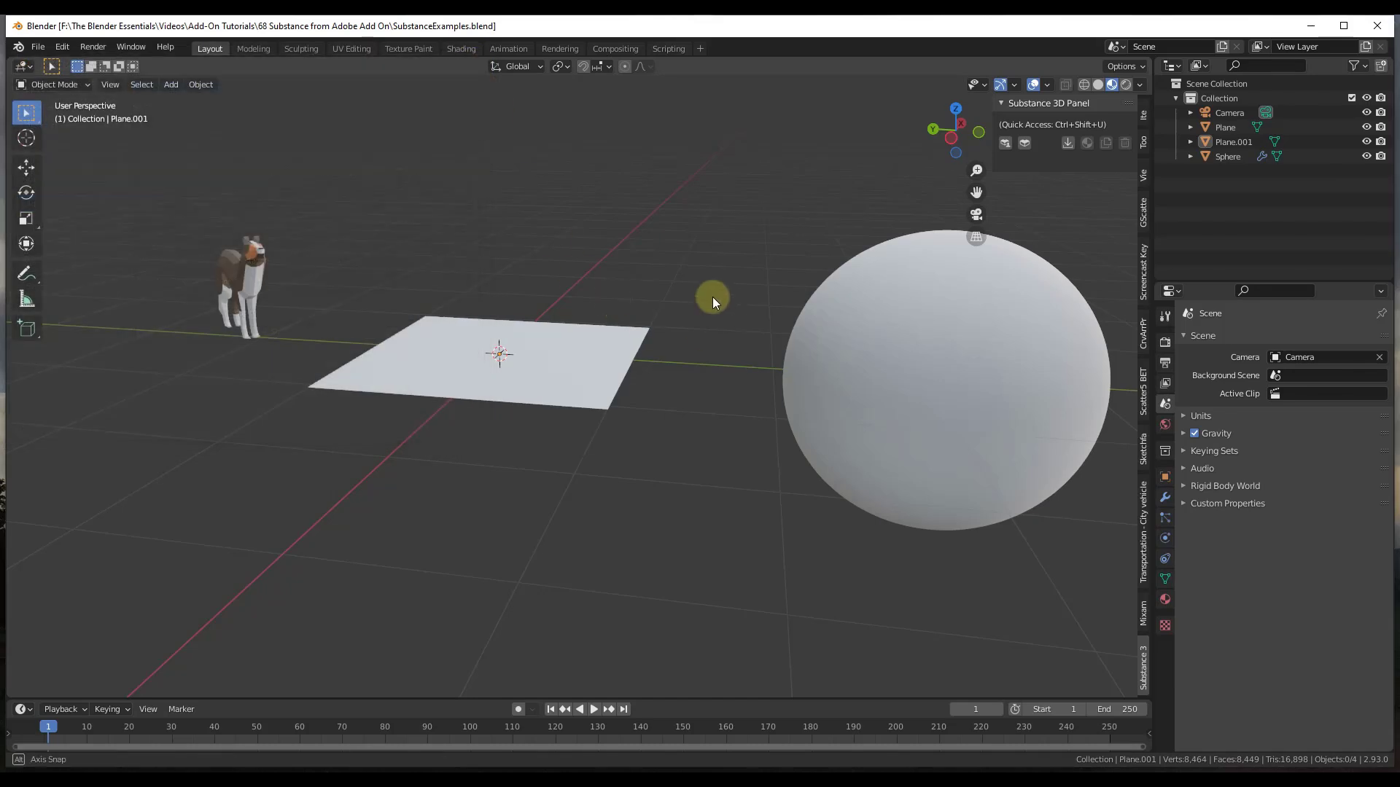
Step: Toggle the N sidebar off and back on to bring back the Substance 3D panel
middle_drag(713, 296, 805, 367)
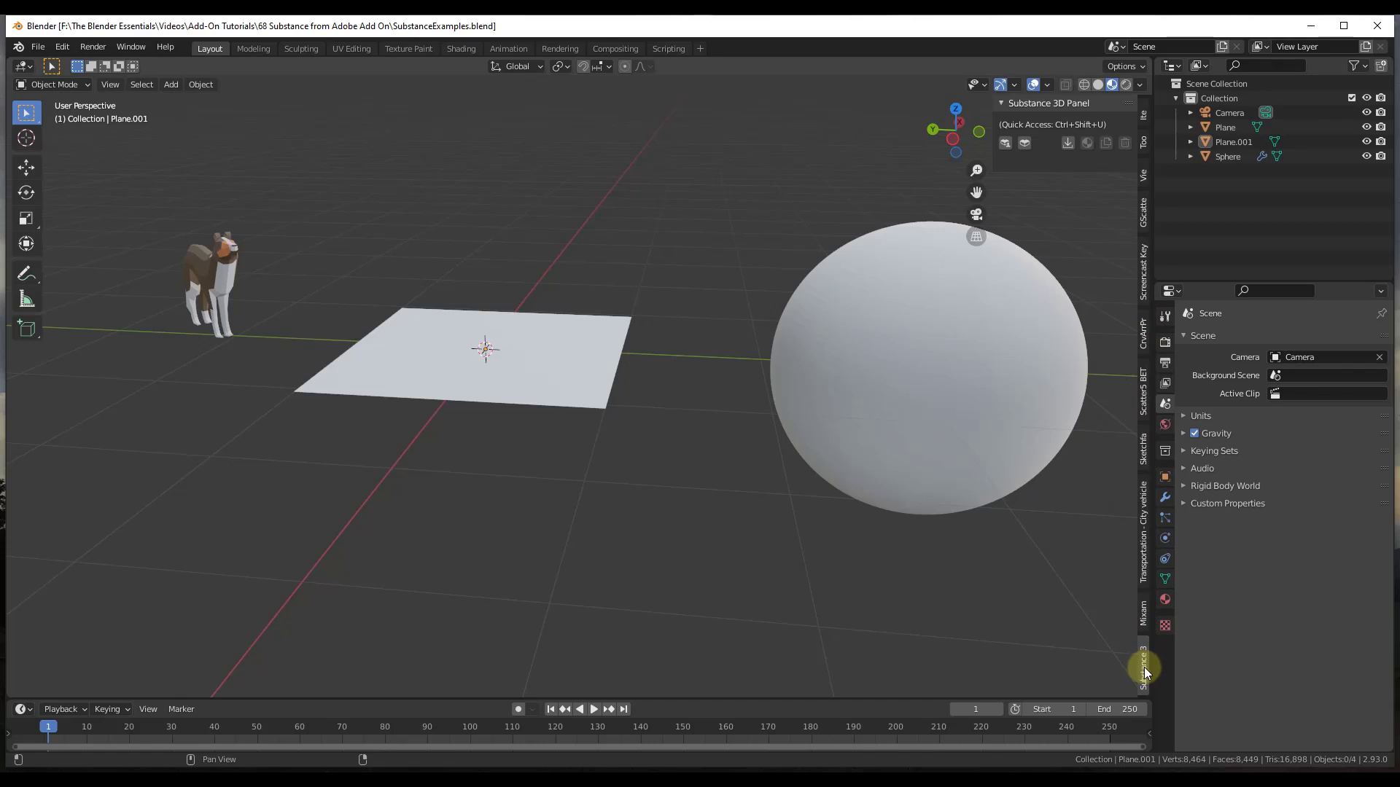
key(n)
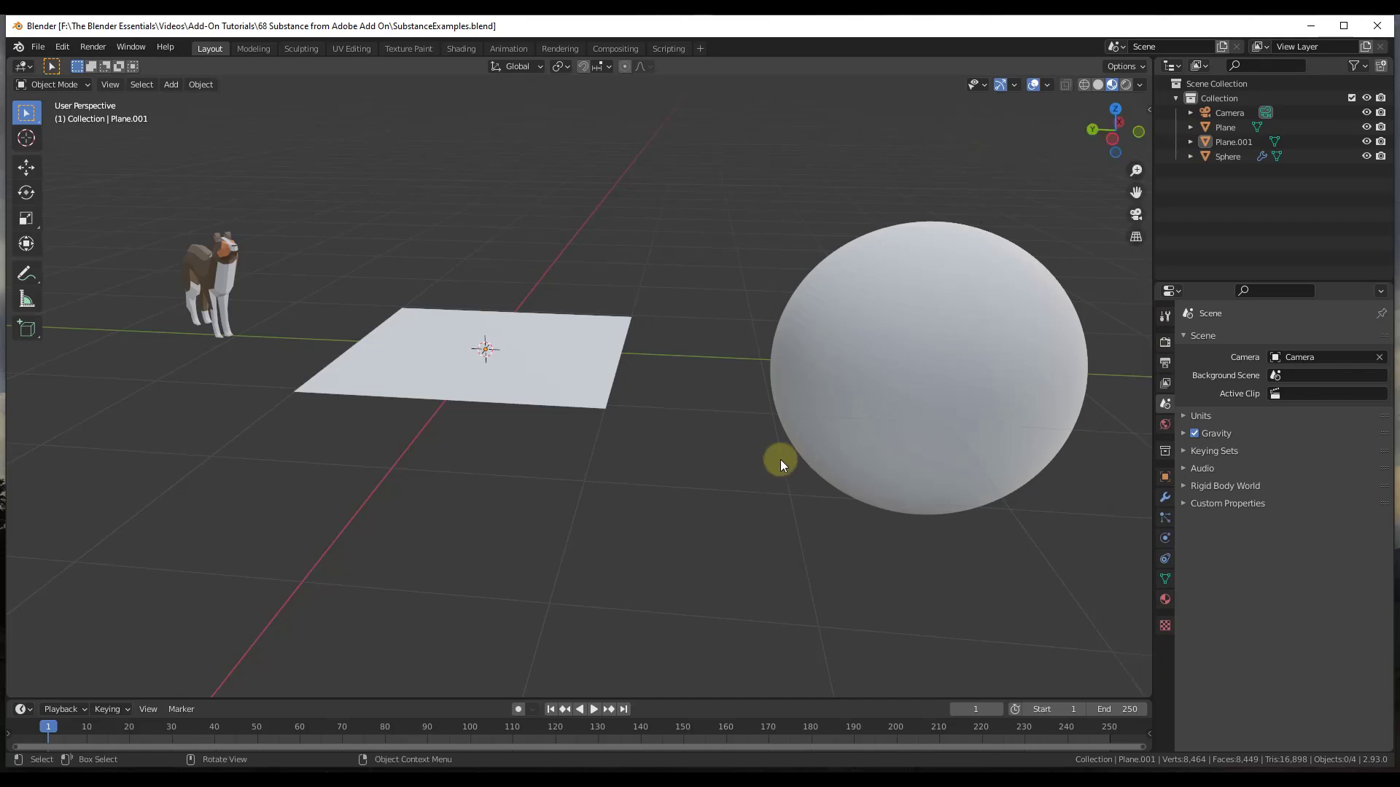
key(n)
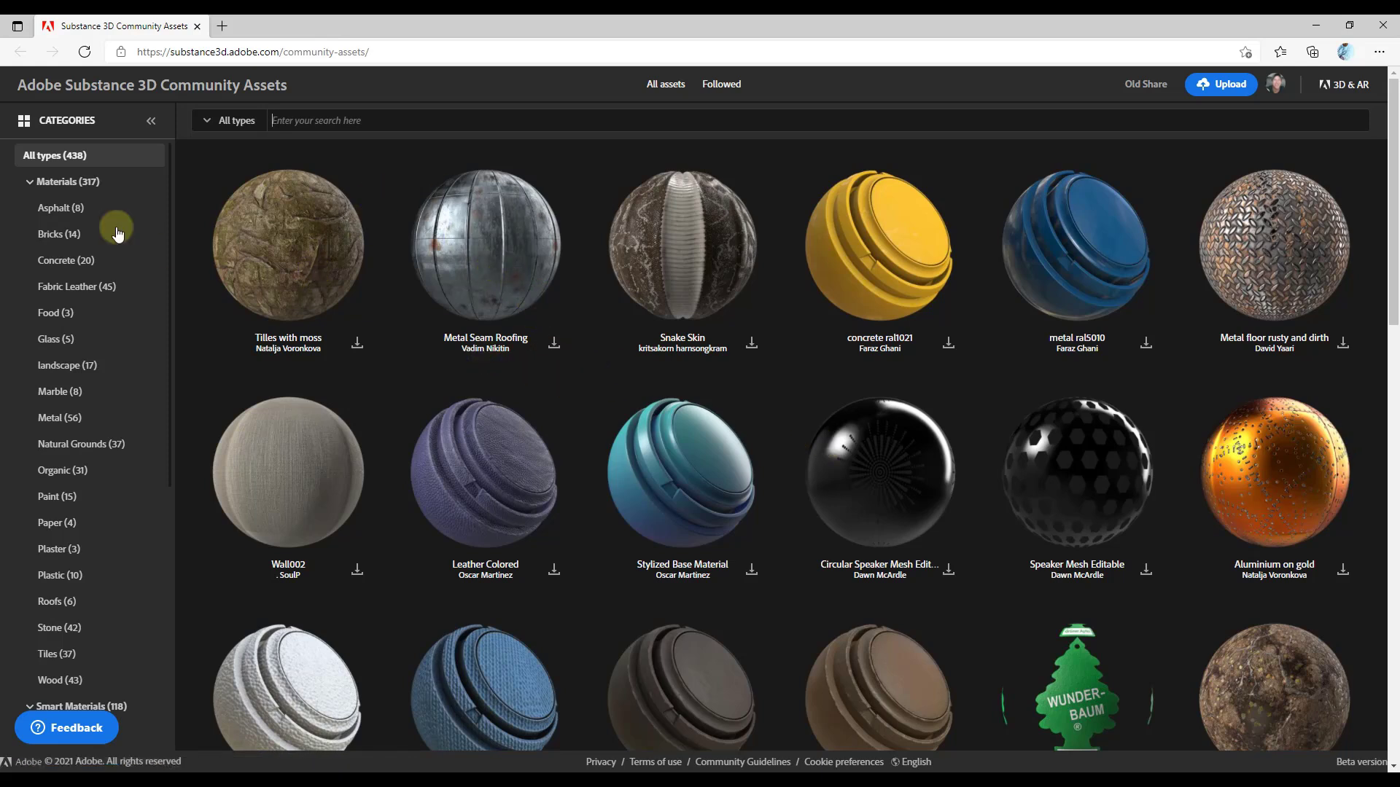
Step: Filter the Community Assets to Materials (317), then minimize the browser to return to Blender
scroll(634, 409, down, 10)
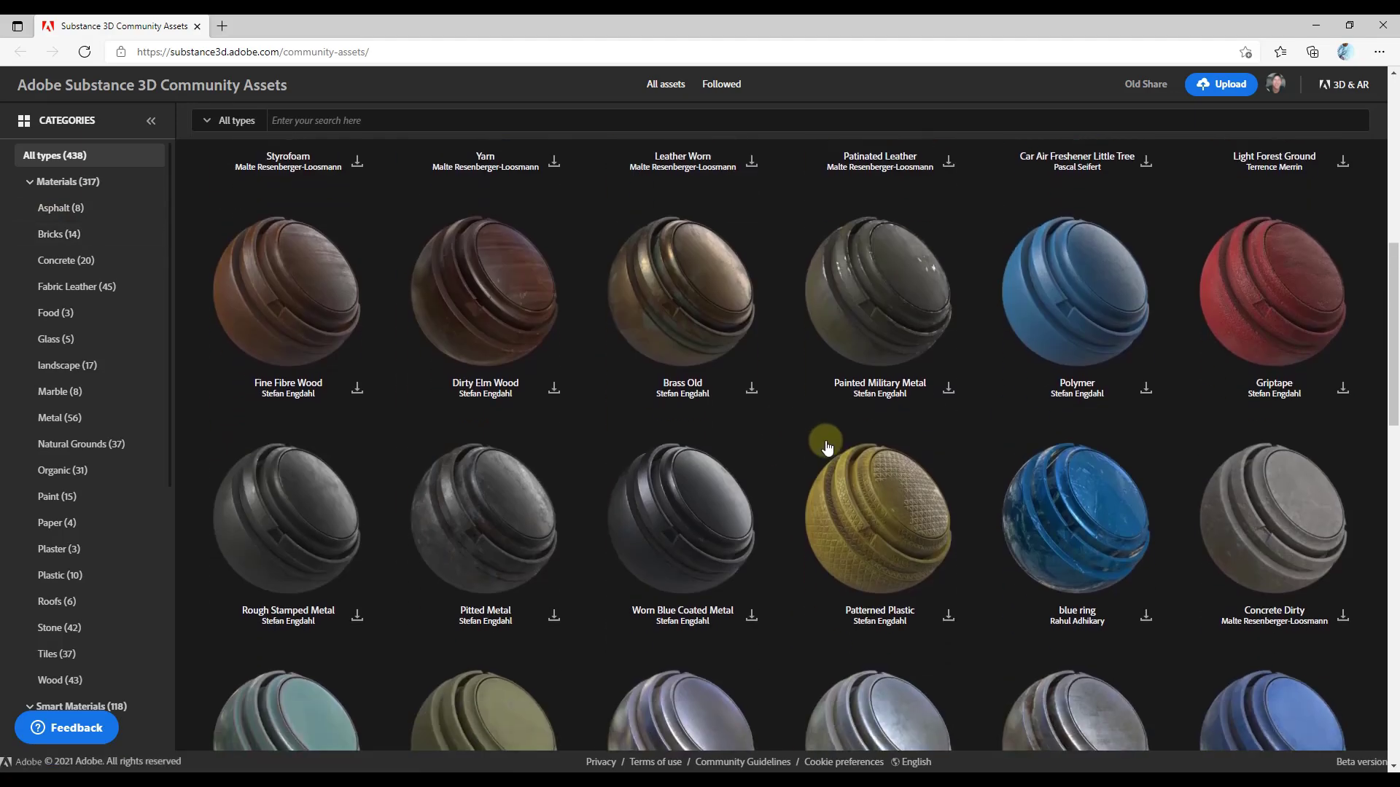
scroll(826, 439, up, 5)
scroll(827, 438, up, 3)
scroll(511, 414, down, 2)
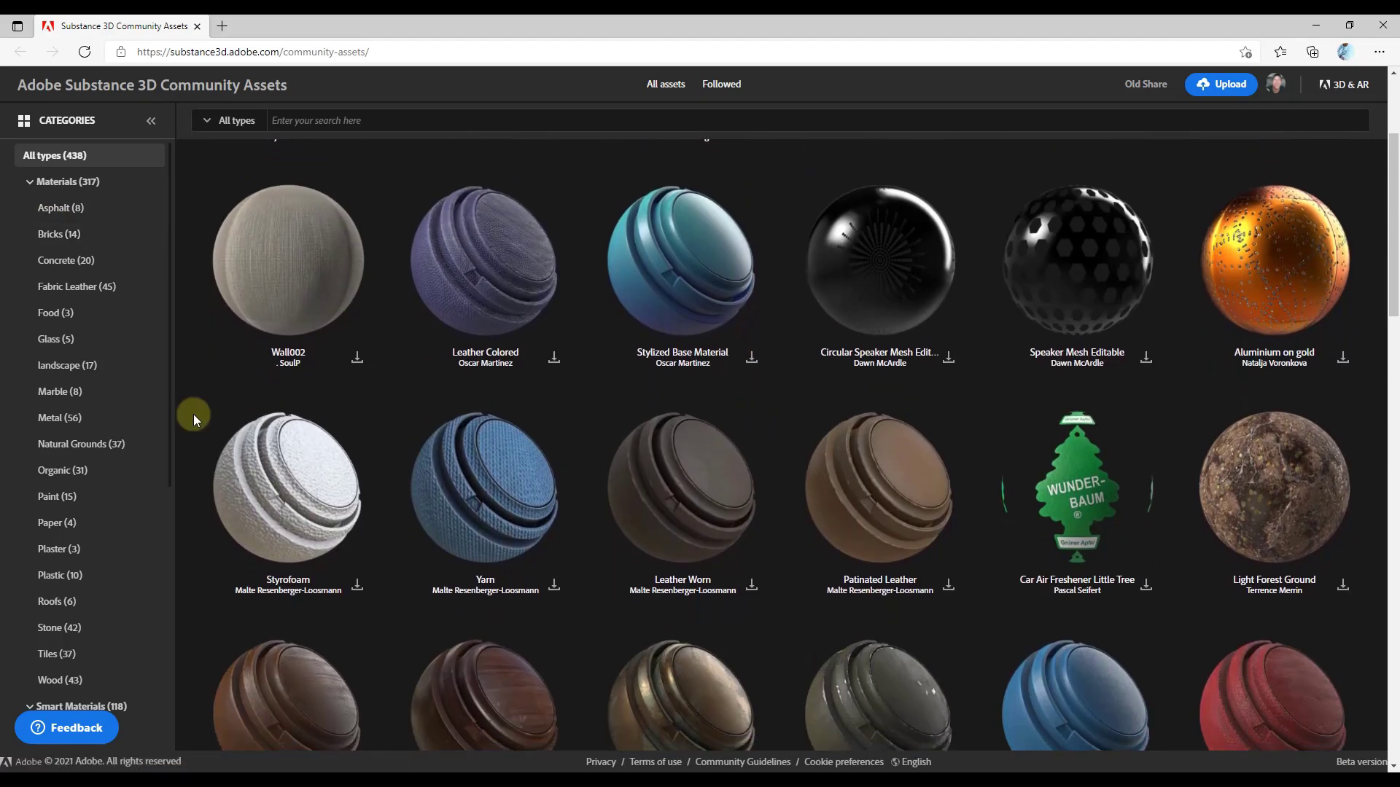
click(62, 182)
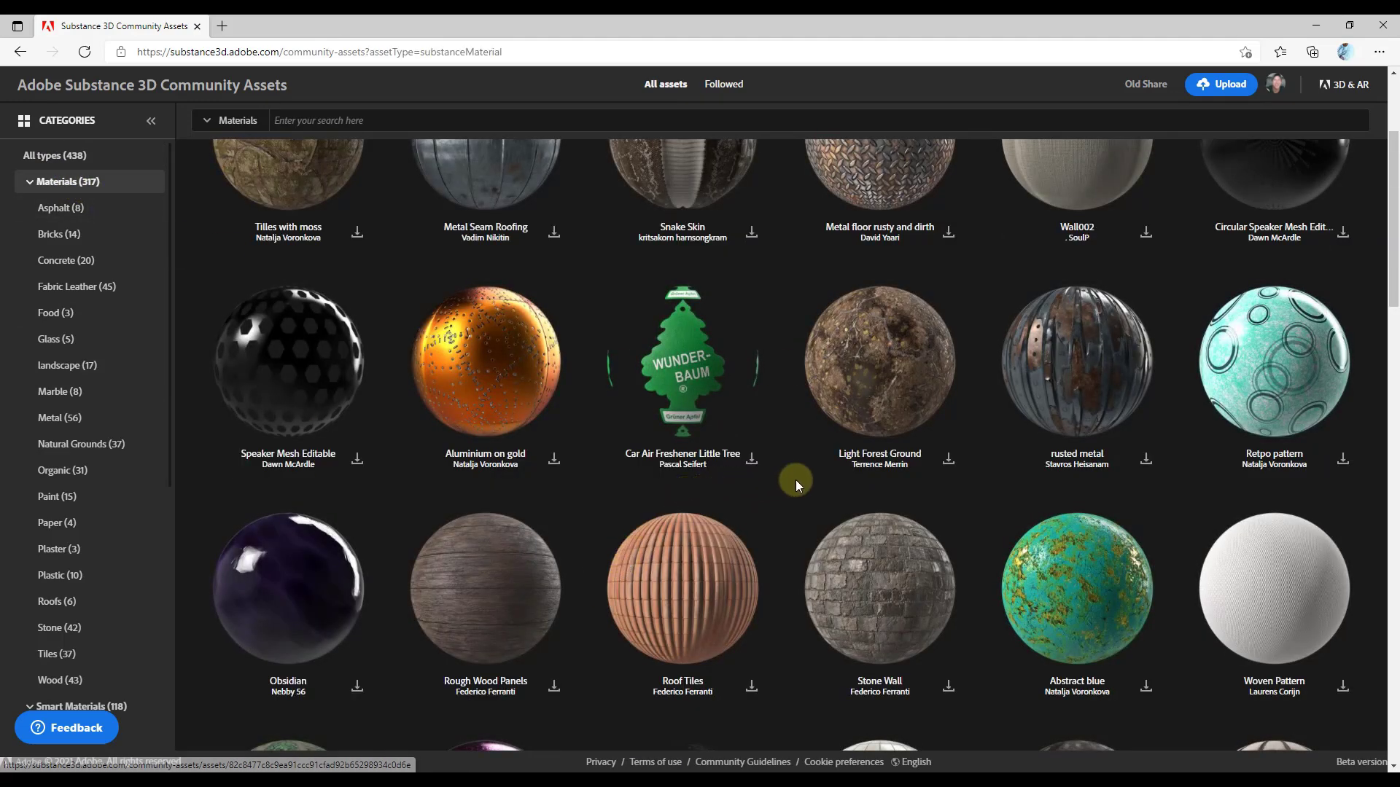
click(1323, 28)
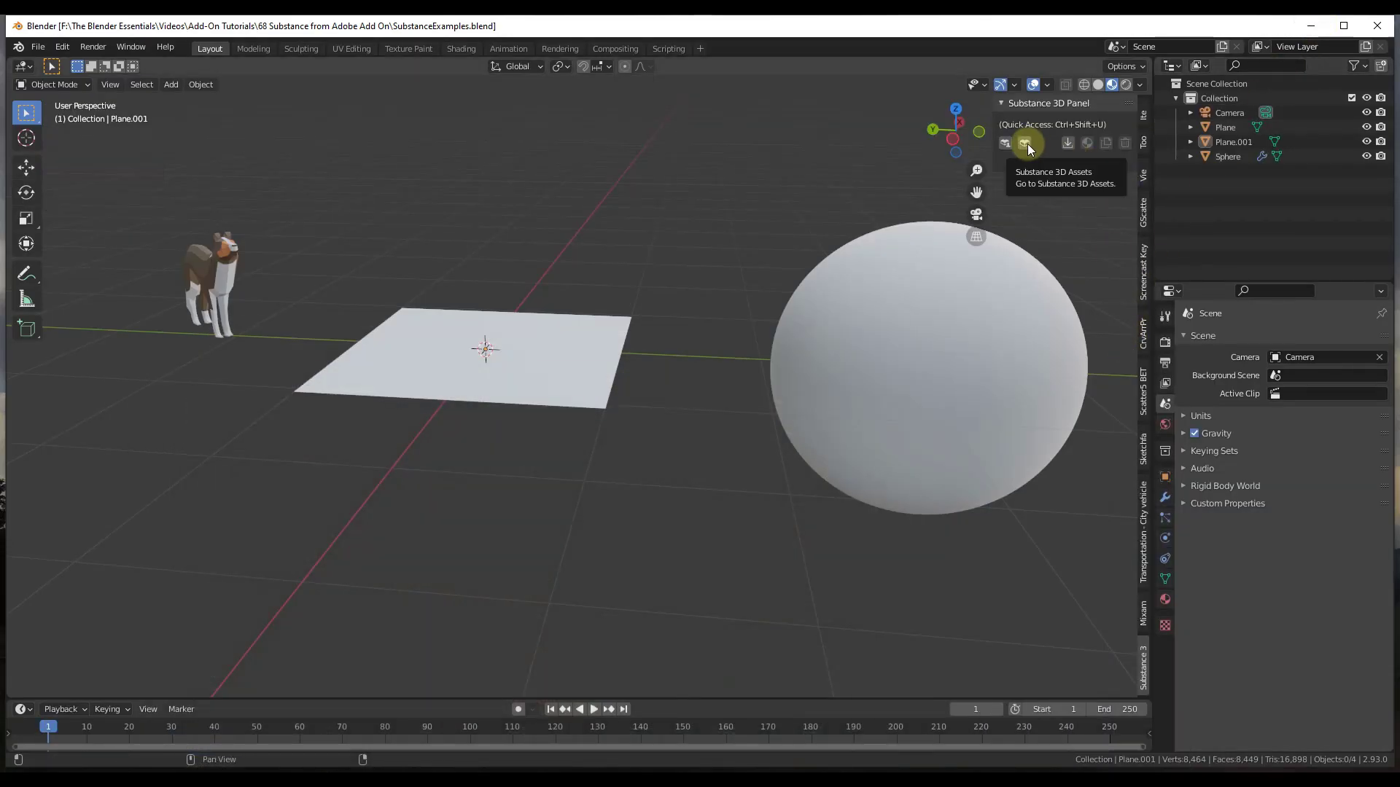
Step: Open the Substance 3D Assets library and scroll through its homepage Highlights collections
click(1026, 143)
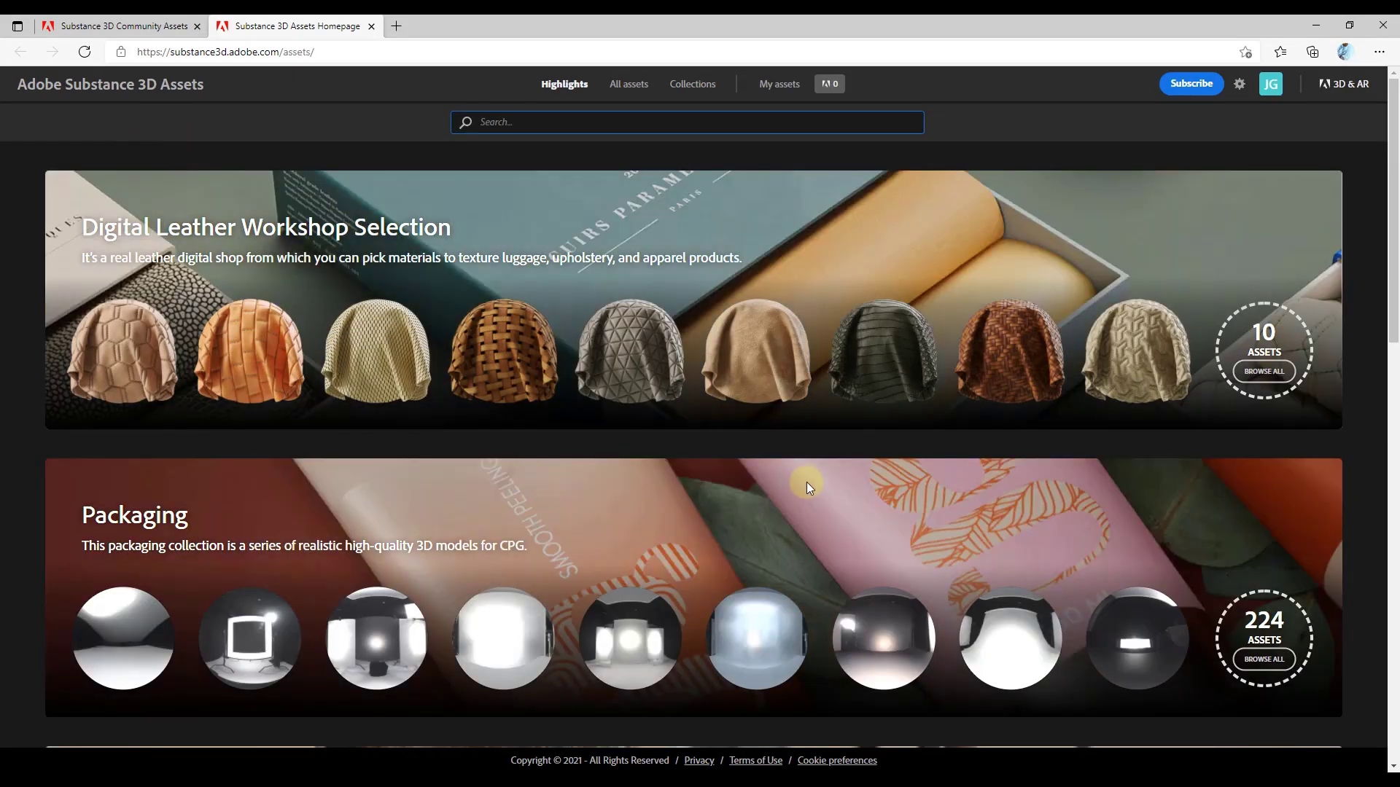
scroll(817, 412, down, 10)
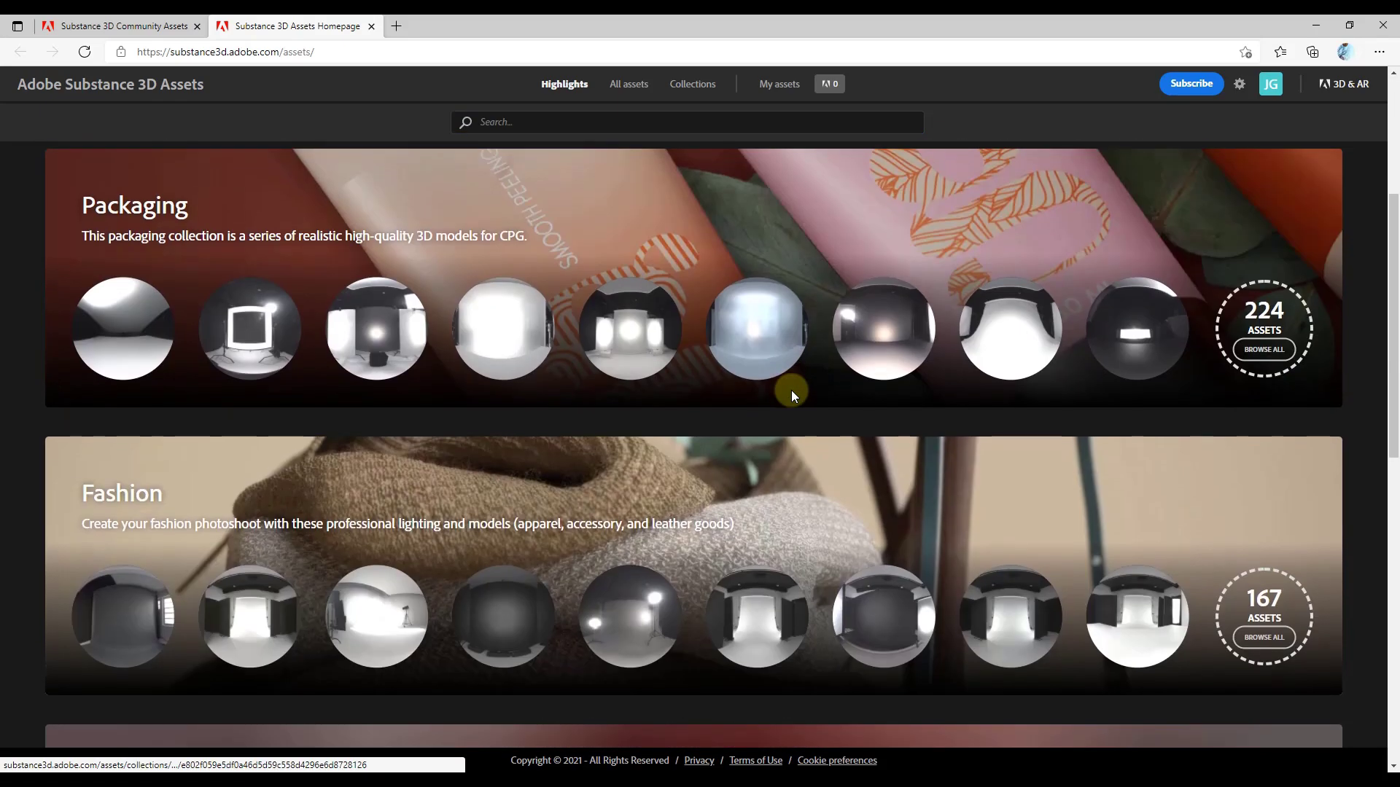
scroll(808, 413, up, 8)
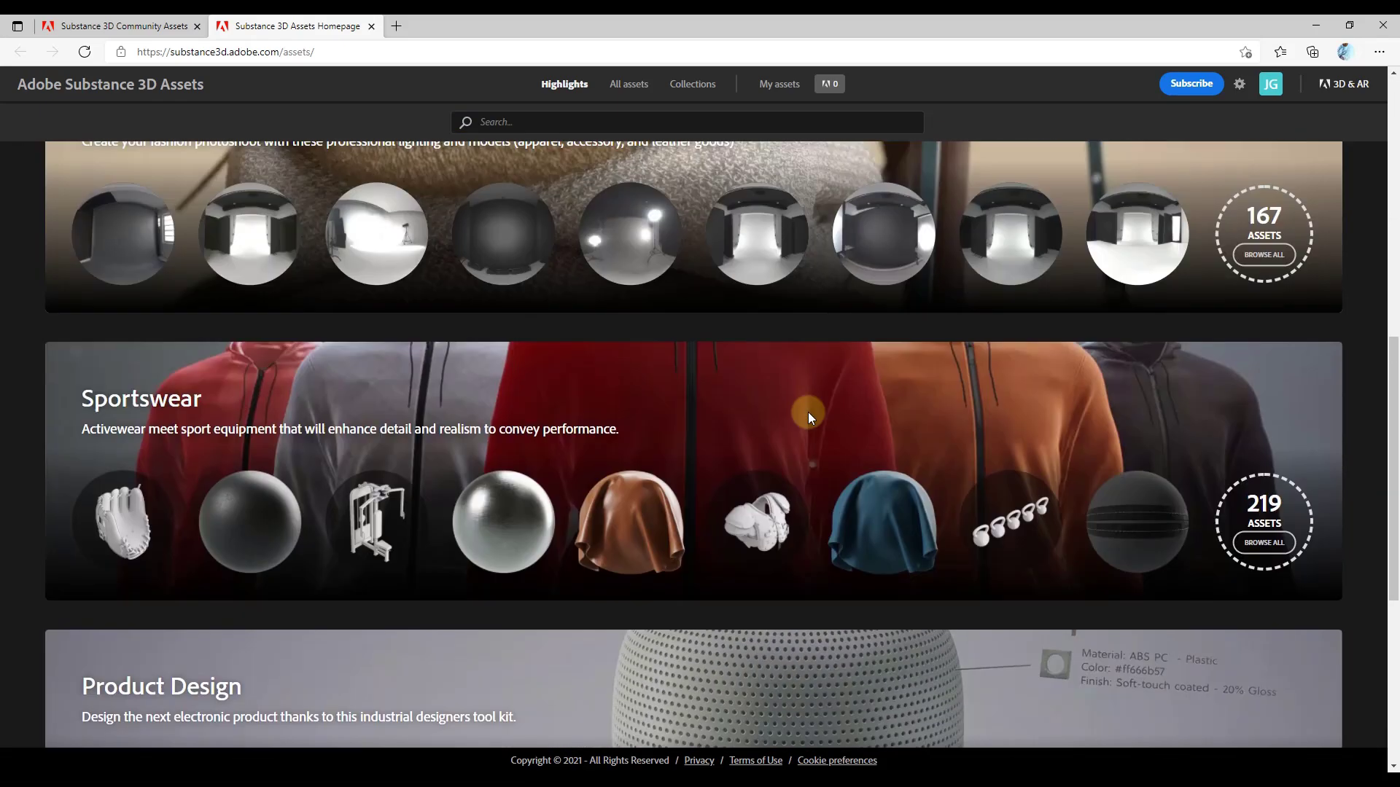
scroll(775, 415, up, 3)
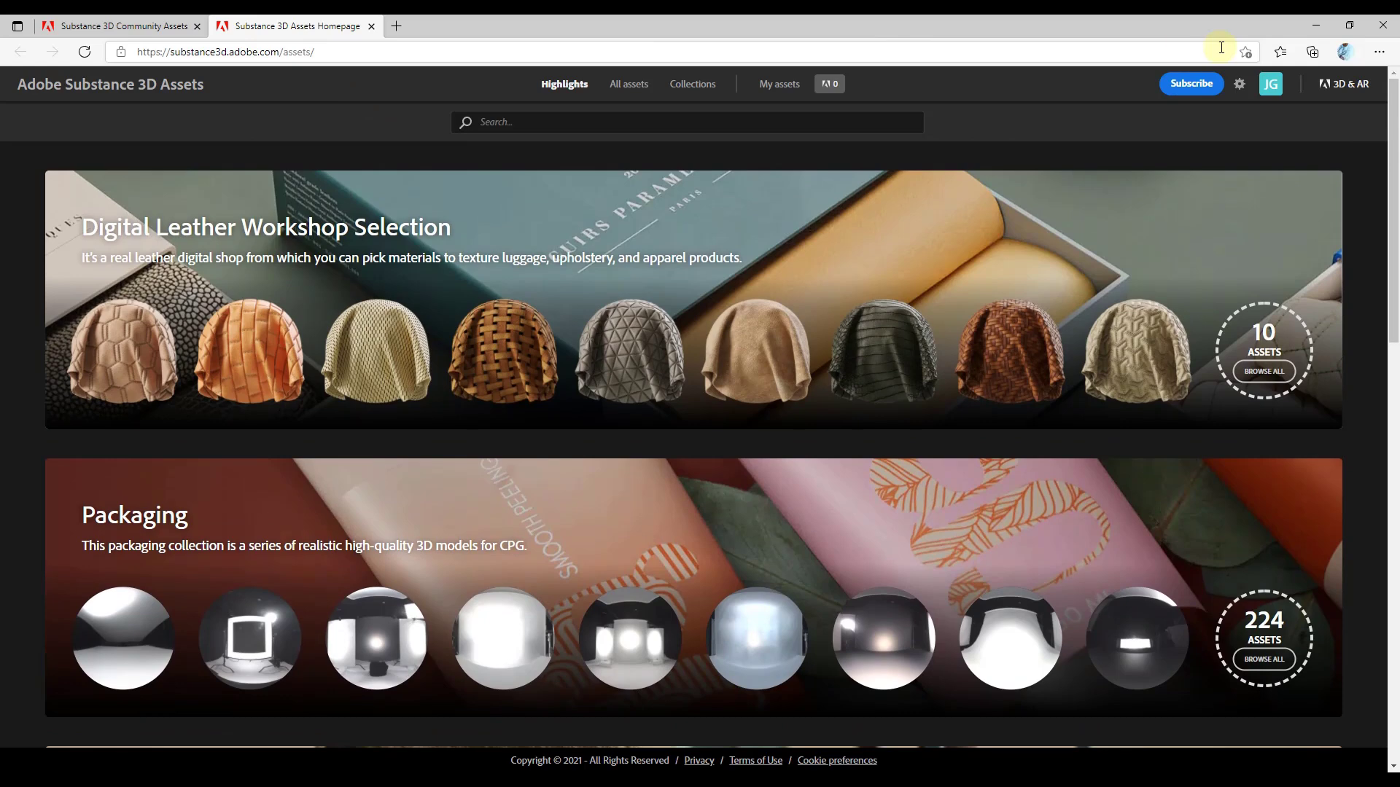
Step: Download the Metal floor rusty and dirth material as an SBSAR, then minimize Edge
click(125, 26)
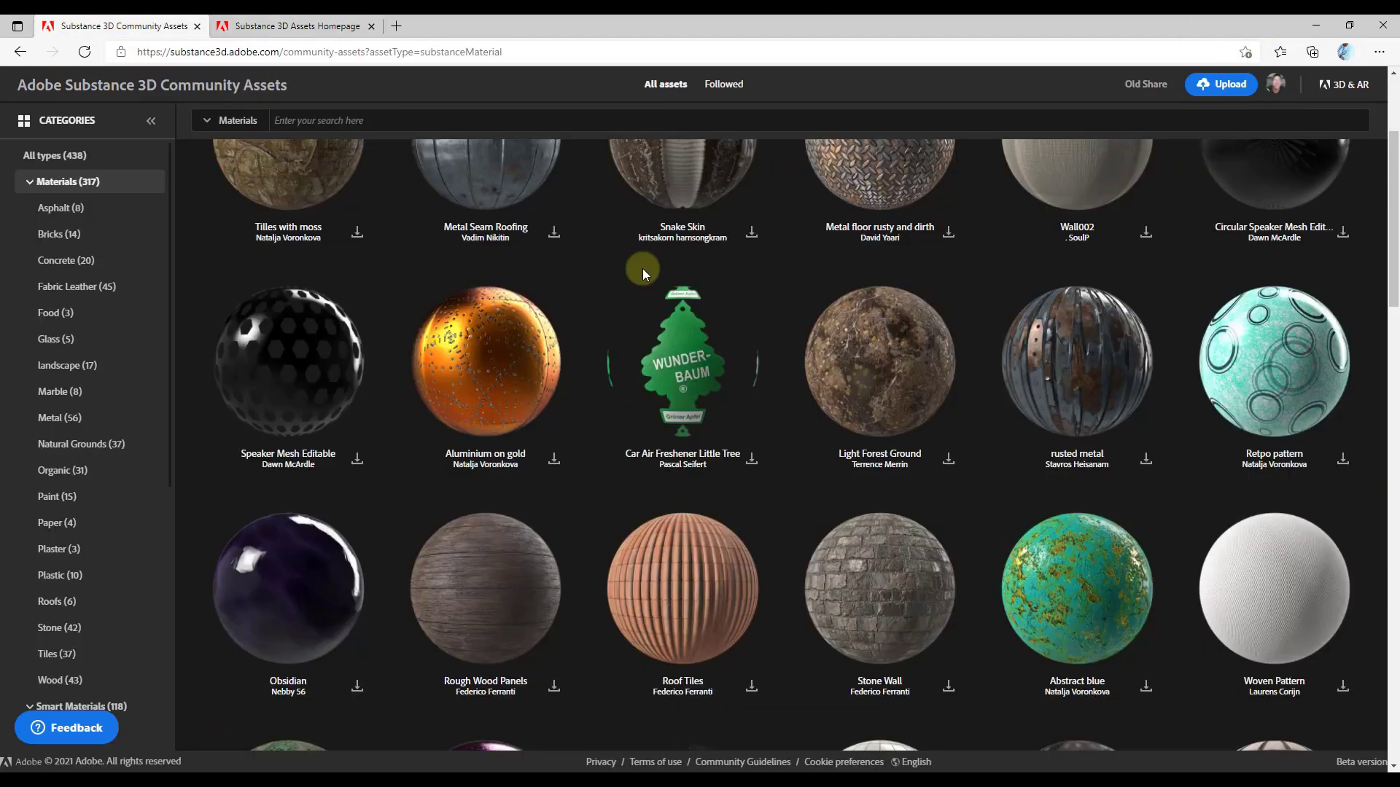
scroll(912, 314, up, 4)
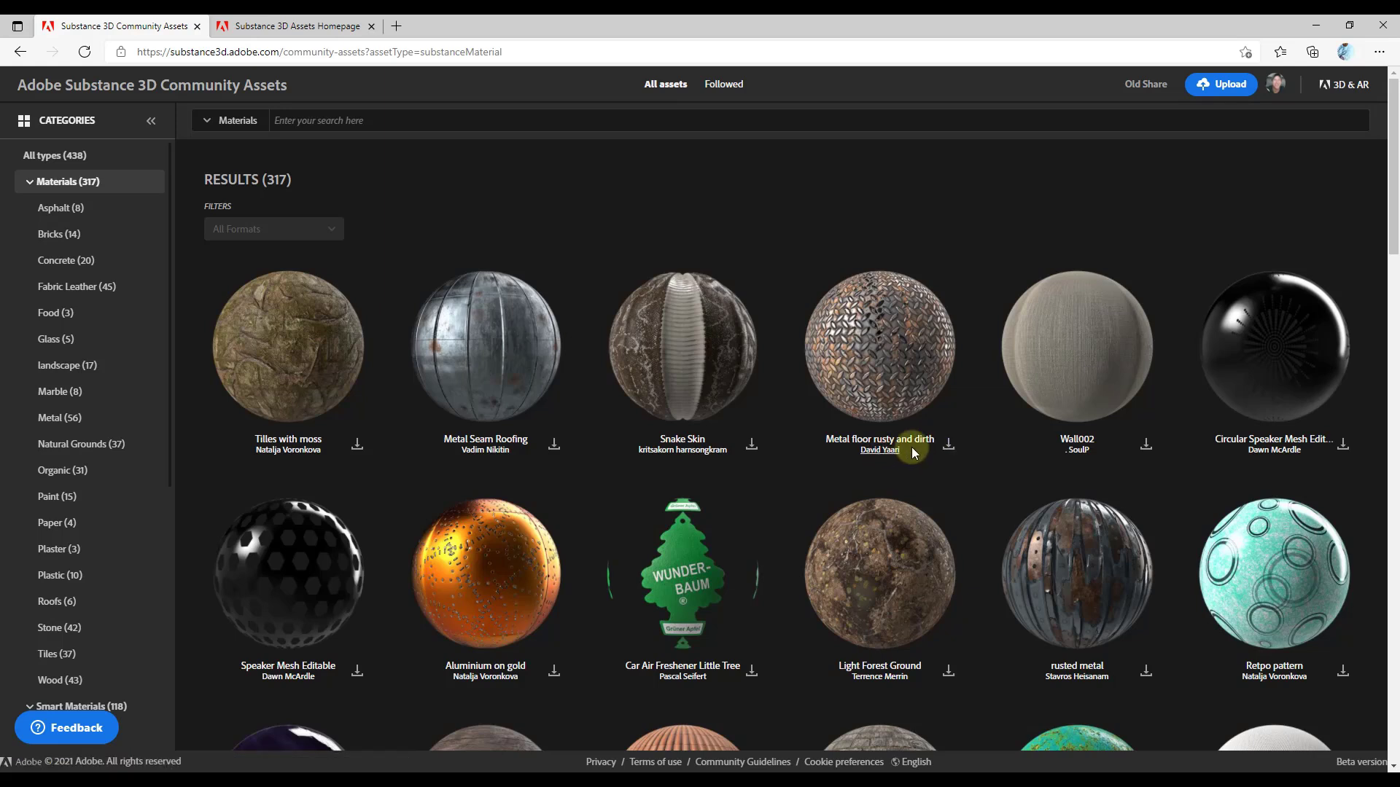
click(948, 444)
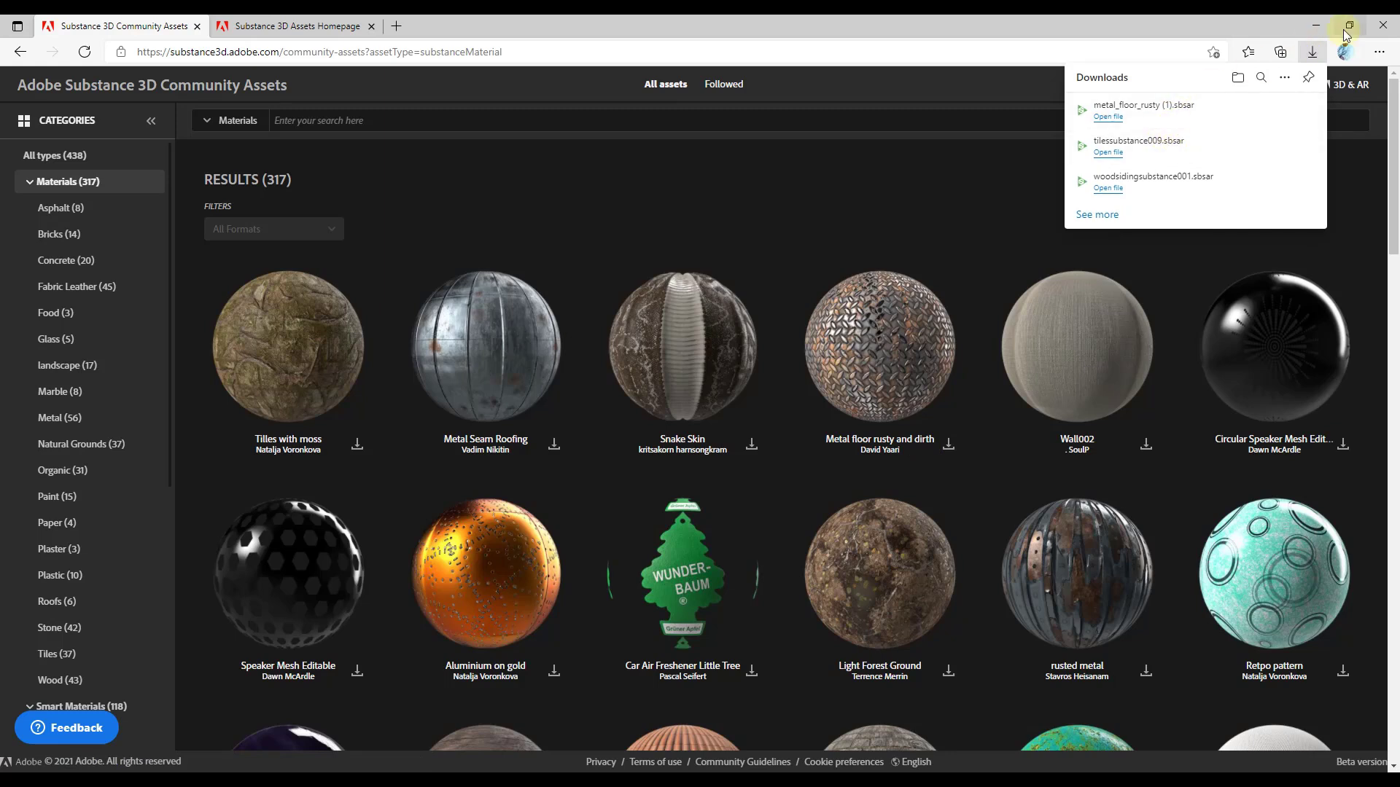
click(1319, 28)
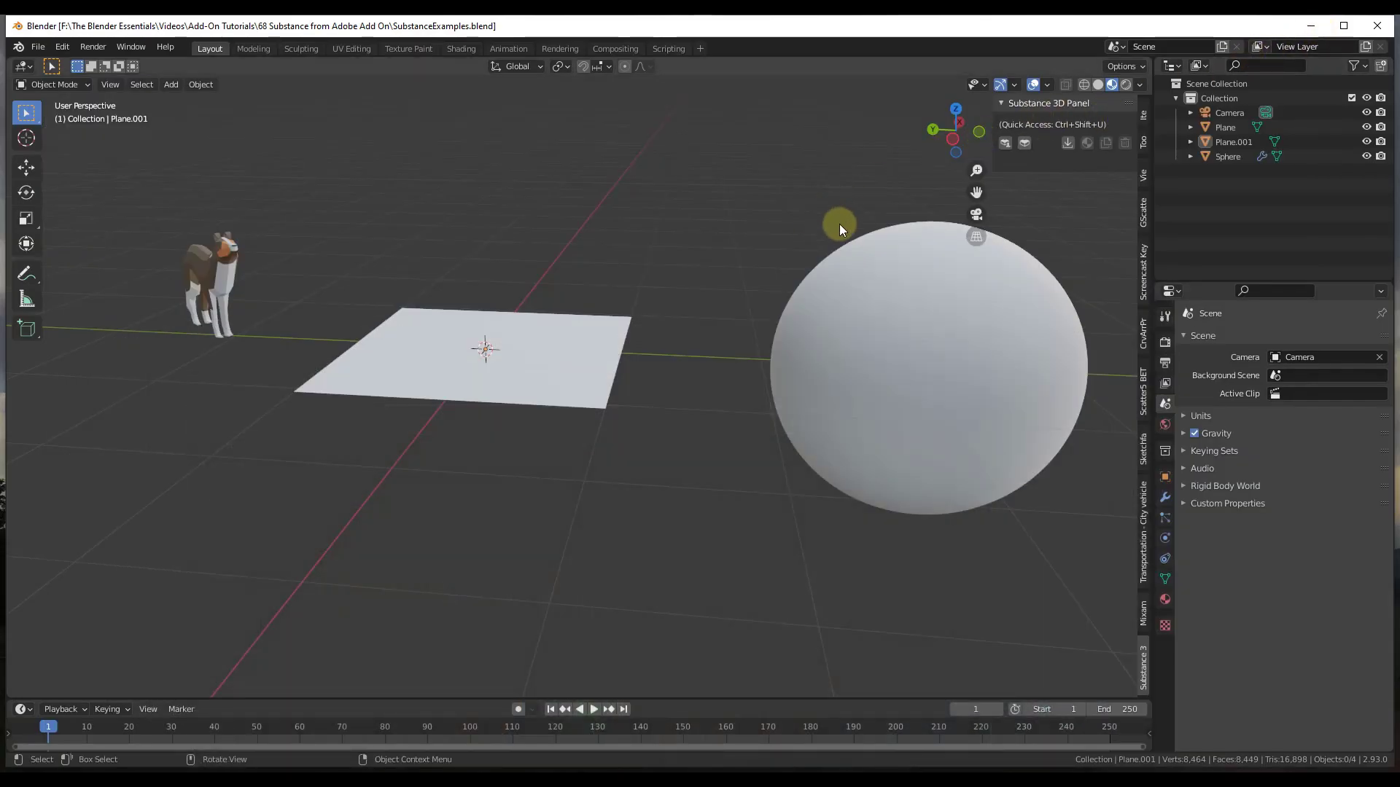
Step: Load metal_floor_rusty (1).sbsar from Downloads and put Plane.001 into edit mode
click(1068, 143)
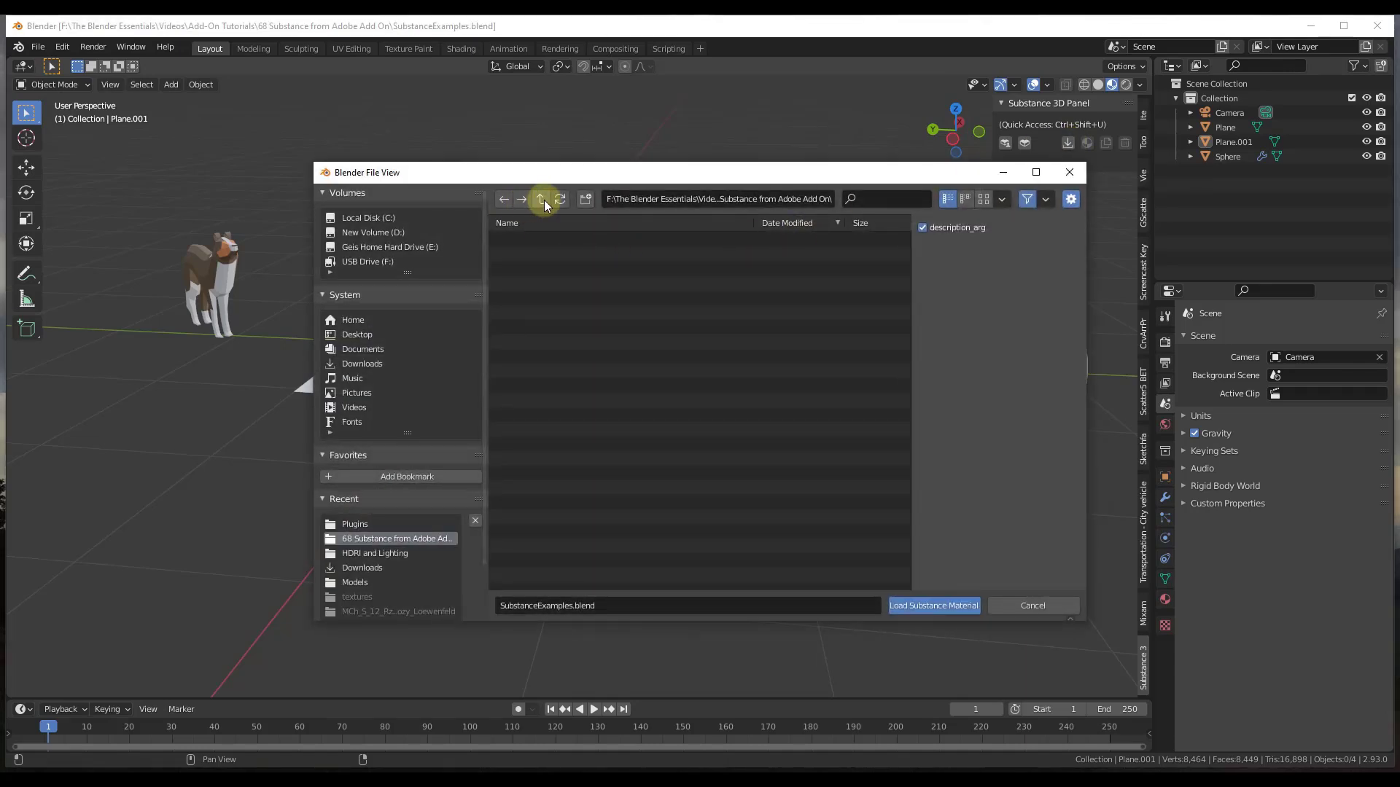
click(362, 364)
double_click(578, 494)
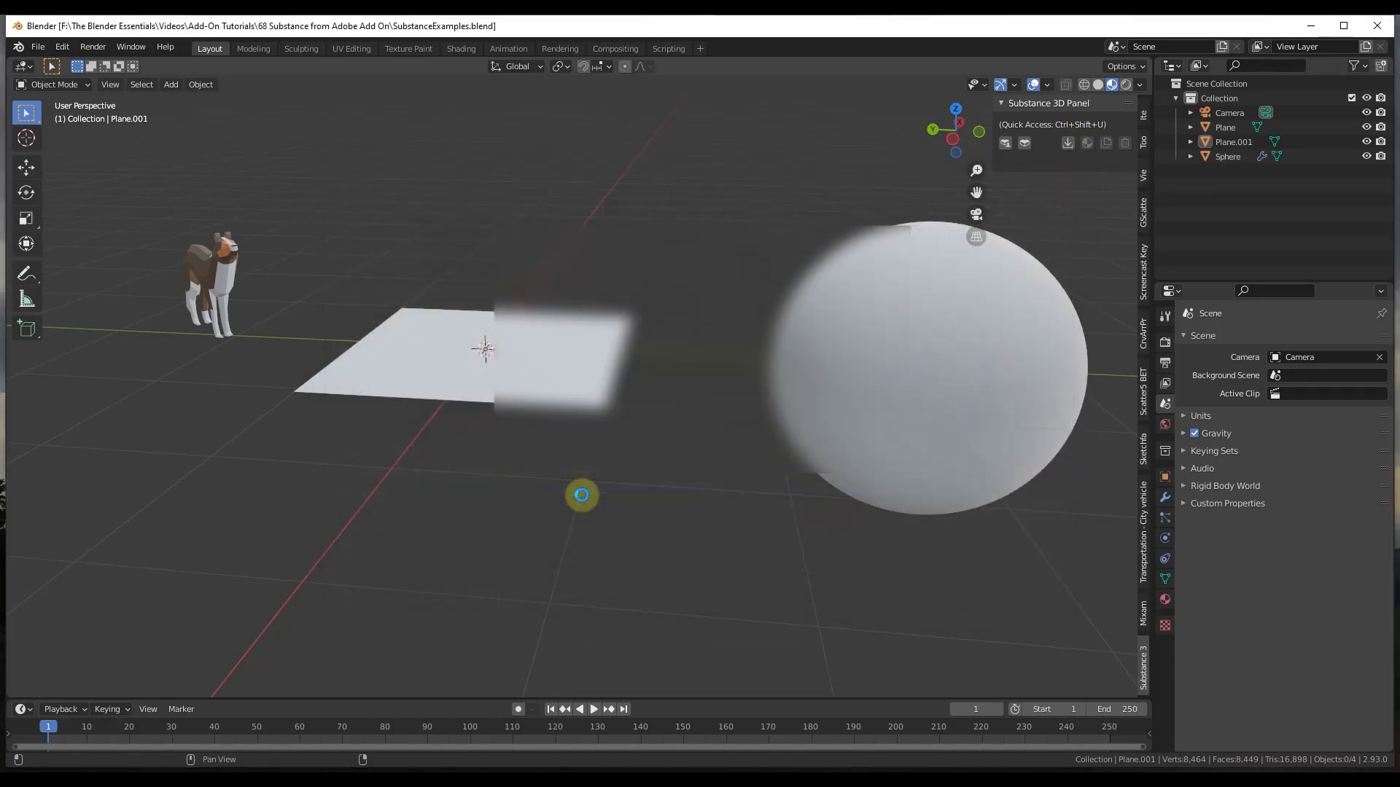
click(478, 368)
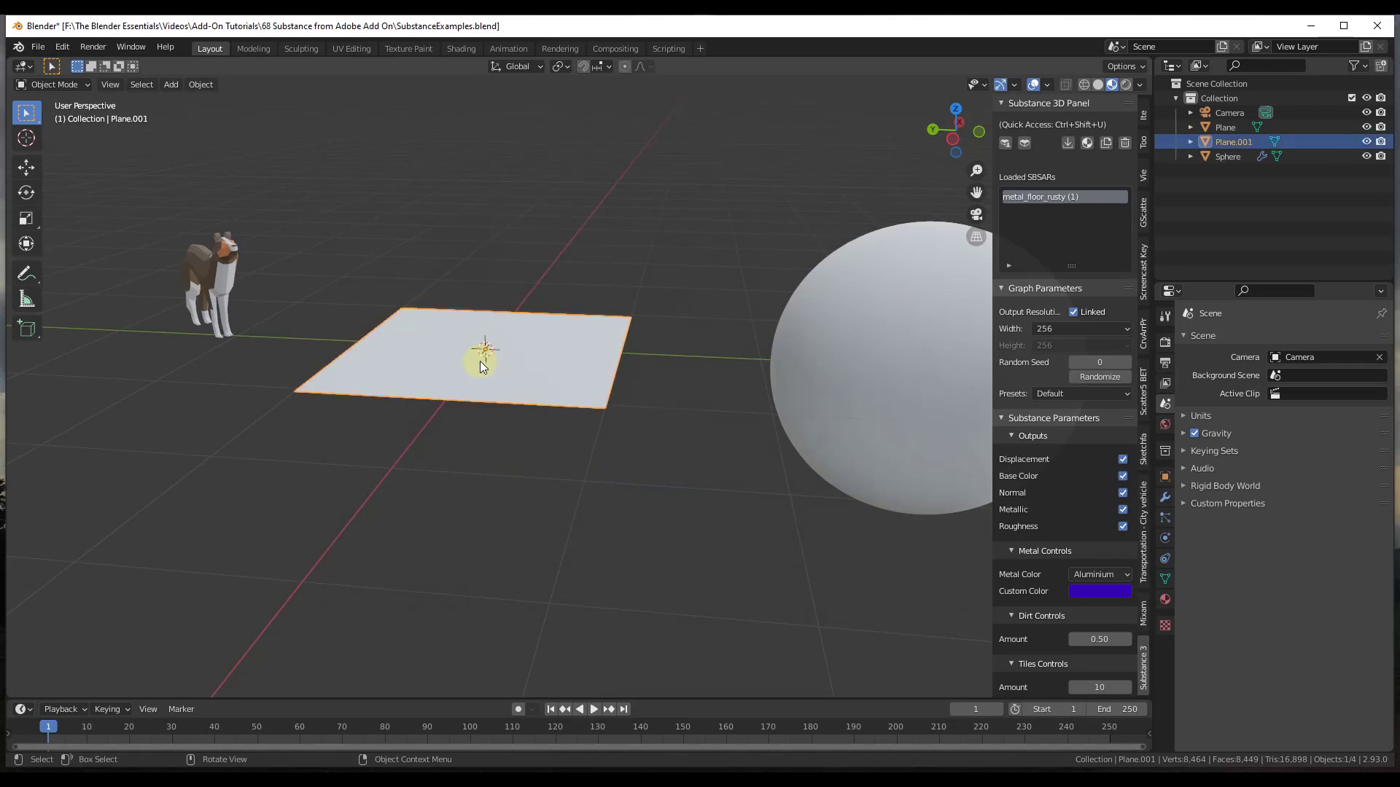
key(Tab)
scroll(483, 372, up, 3)
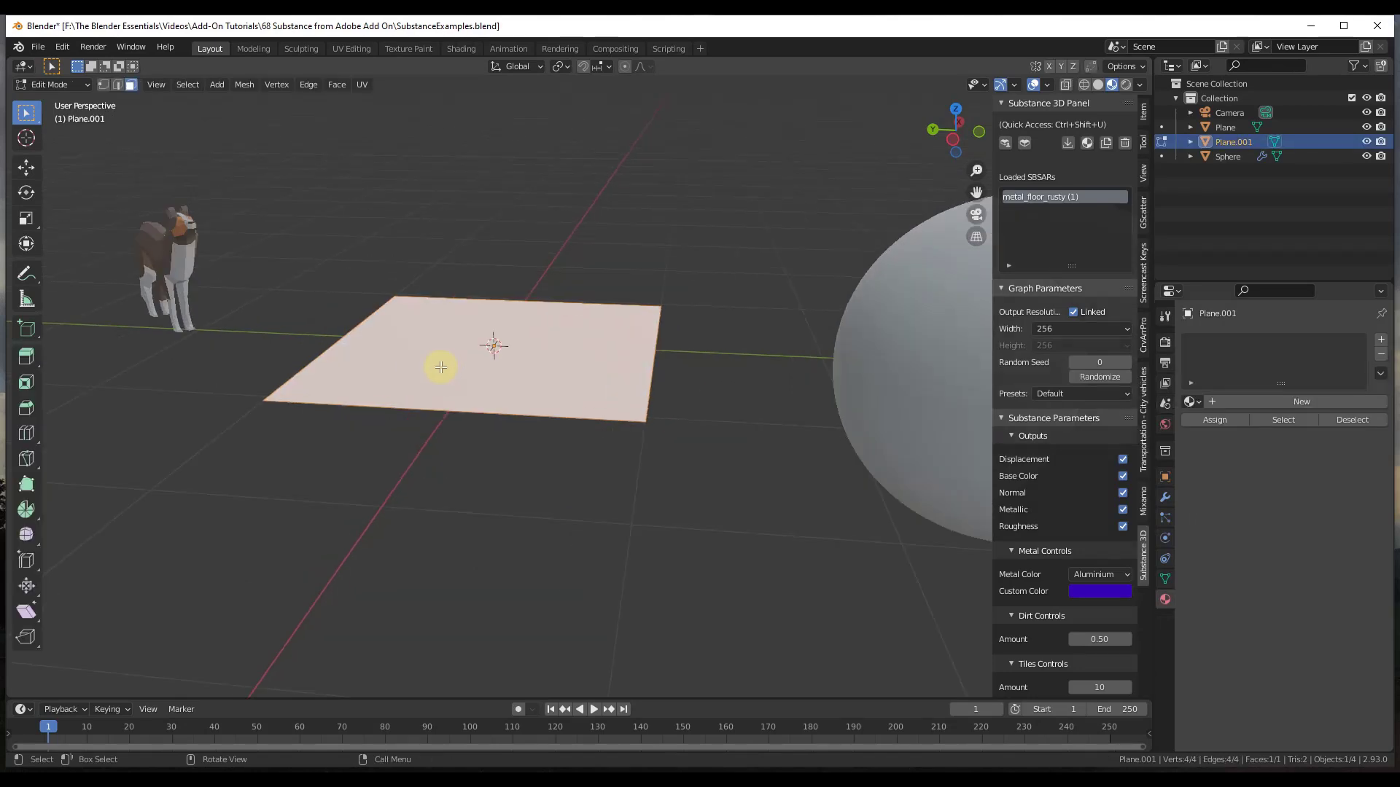
Step: Attach the SBSAR as Plane.001's material and view its rusty diamond-plate texture from several angles
click(1088, 143)
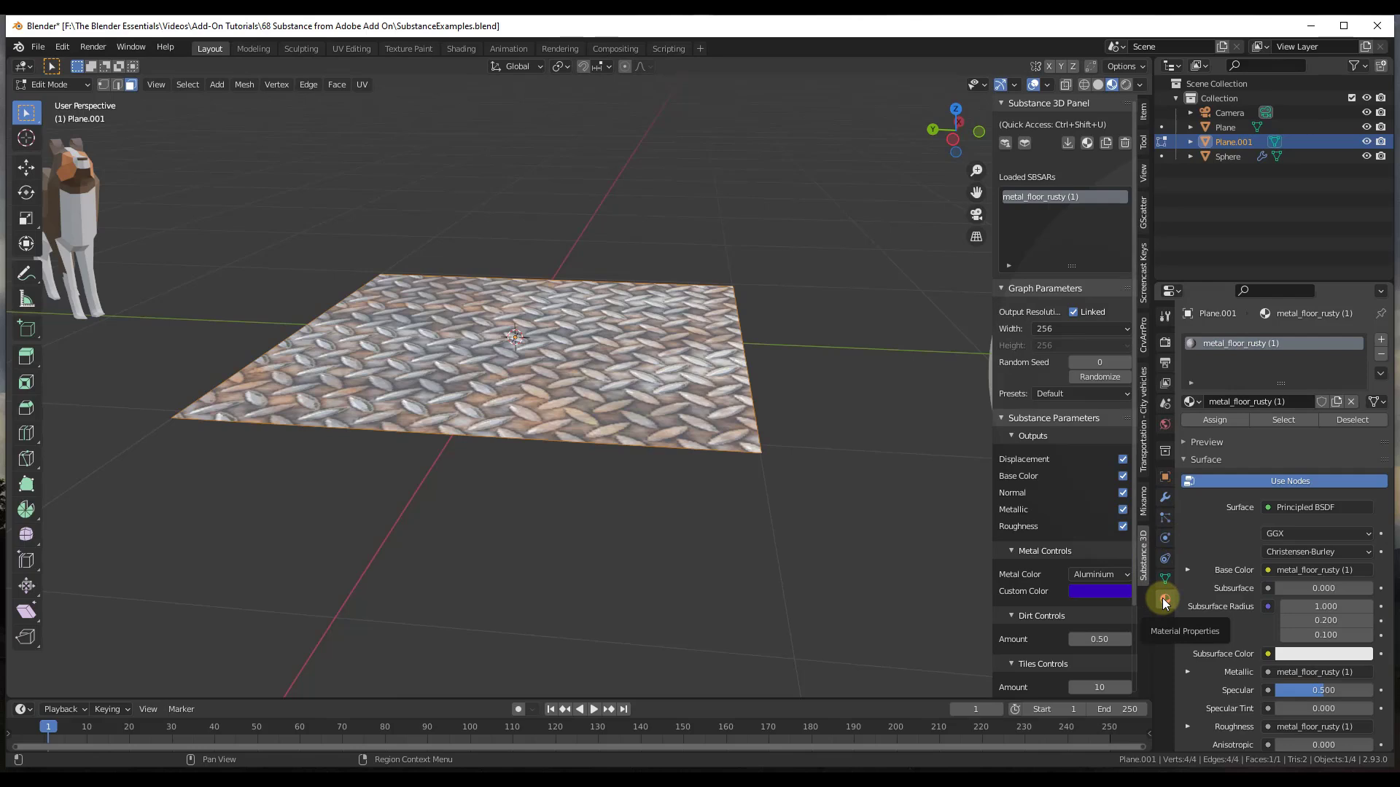
click(1191, 402)
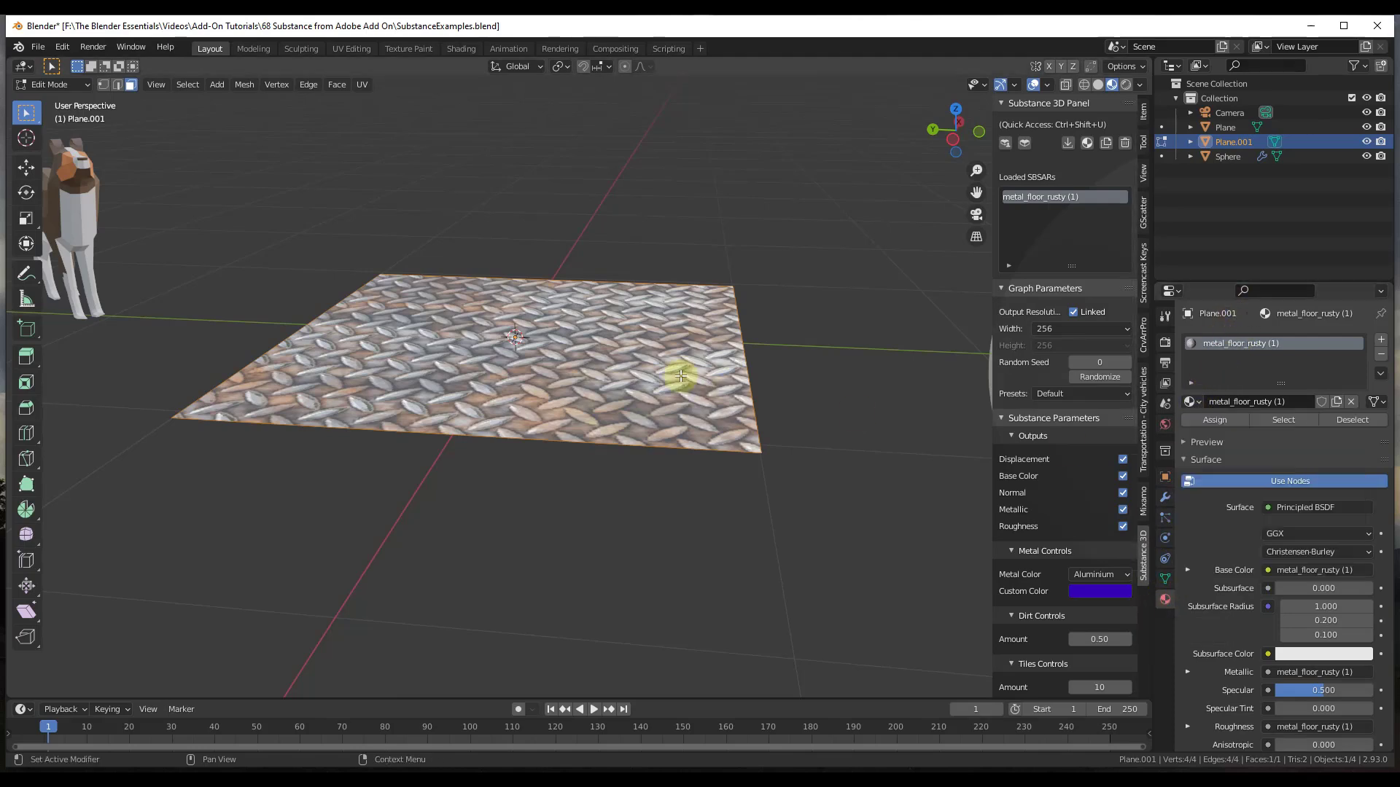
middle_drag(630, 351, 693, 377)
scroll(490, 365, down, 3)
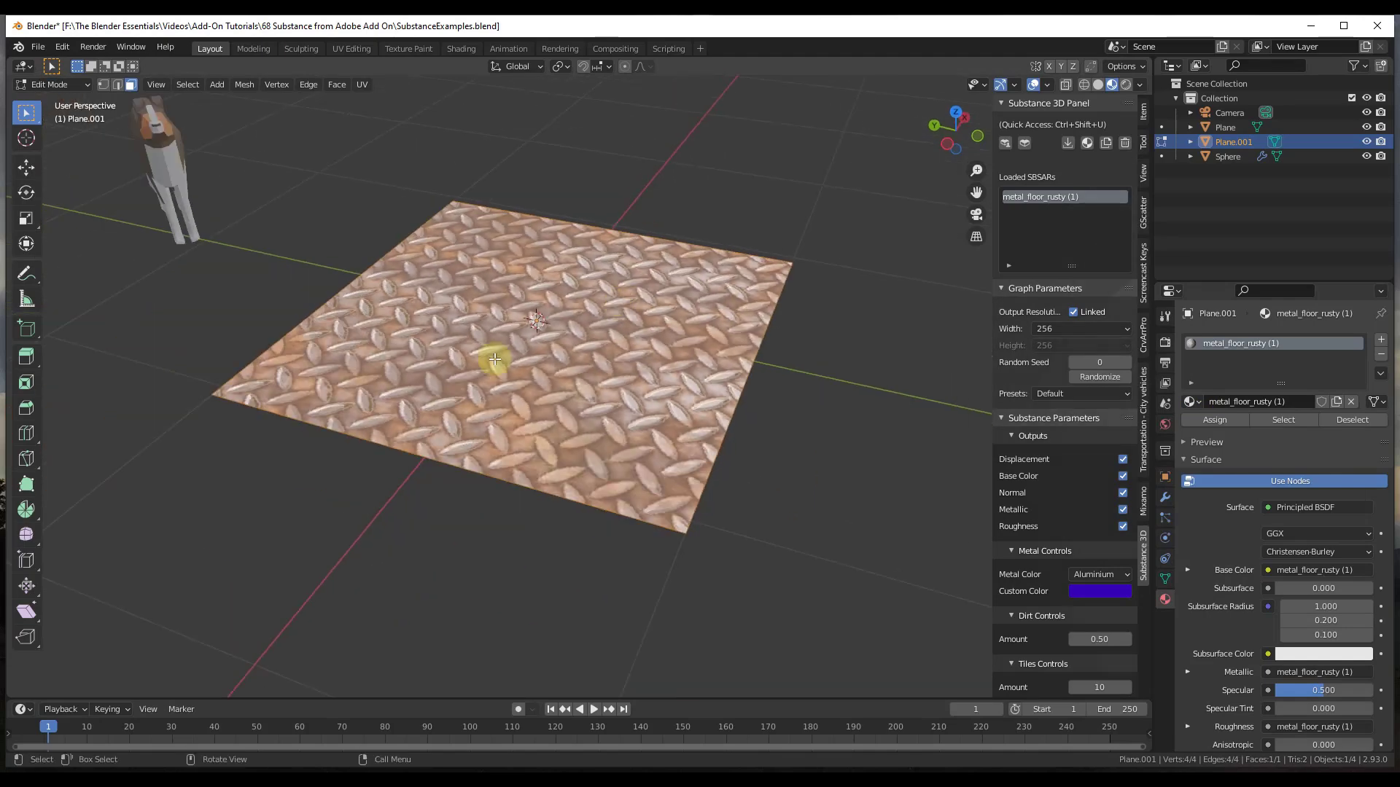
scroll(496, 368, up, 4)
middle_drag(496, 369, 512, 324)
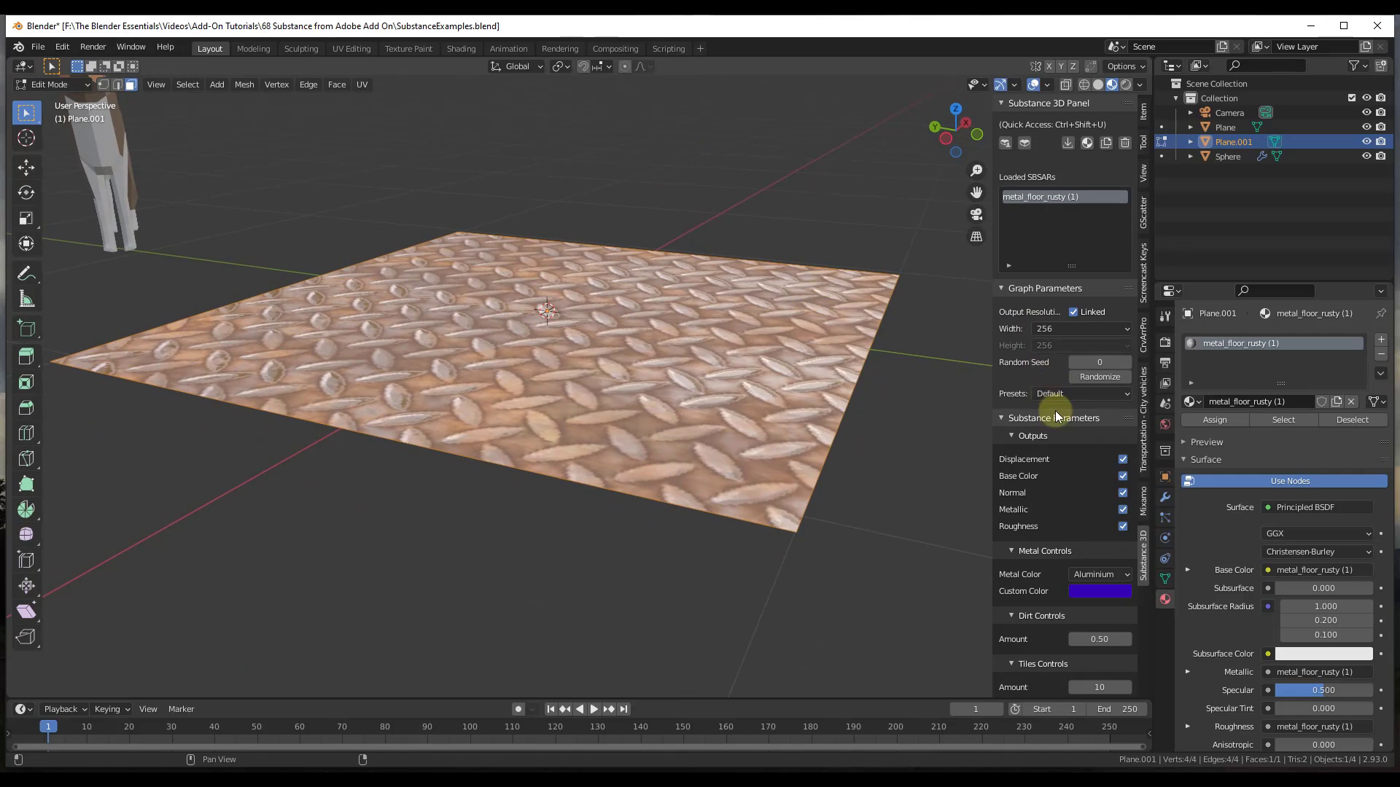
scroll(1066, 554, down, 4)
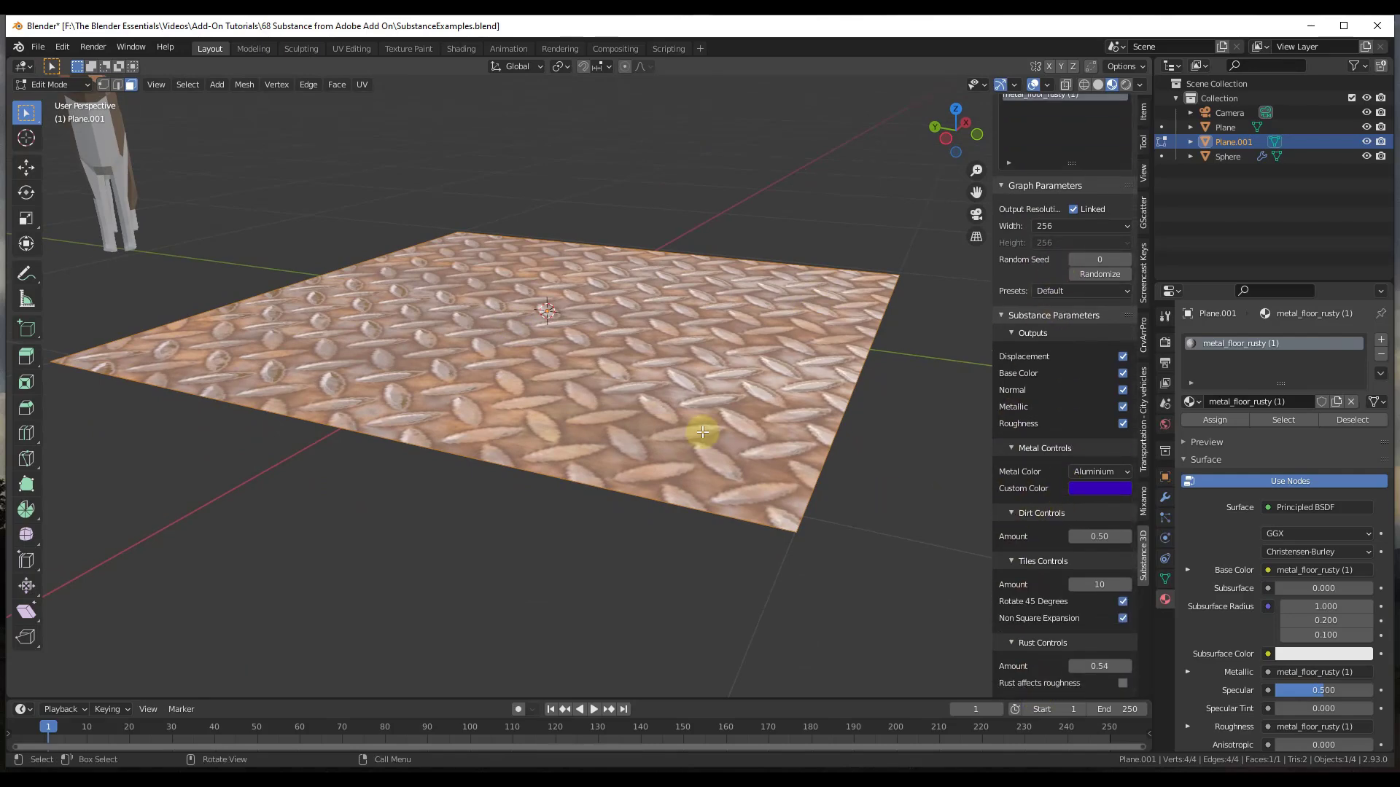
Step: Raise the Tiles Controls Amount to 16 for a denser pattern and toggle Rotate 45 Degrees
middle_drag(702, 431, 697, 444)
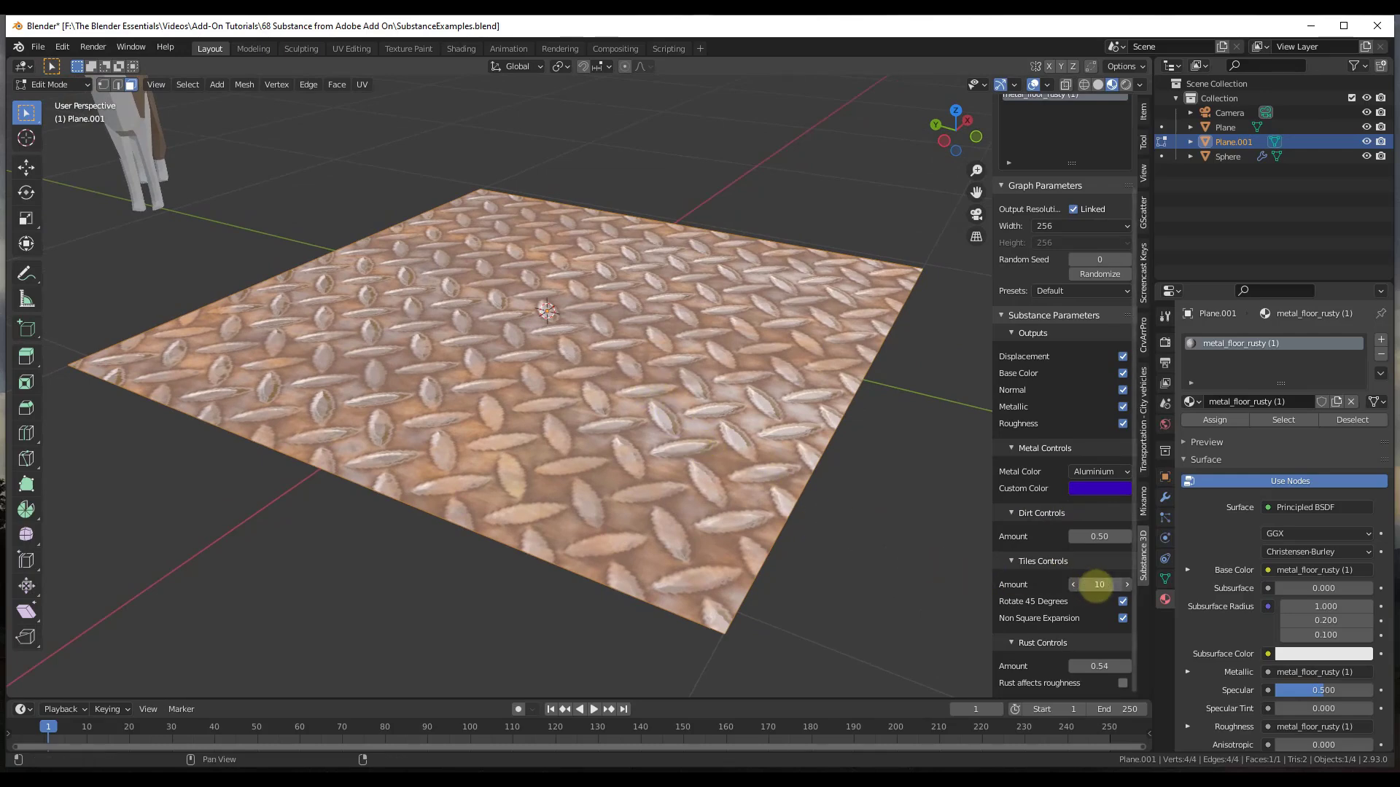
drag(1127, 584, 16, 589)
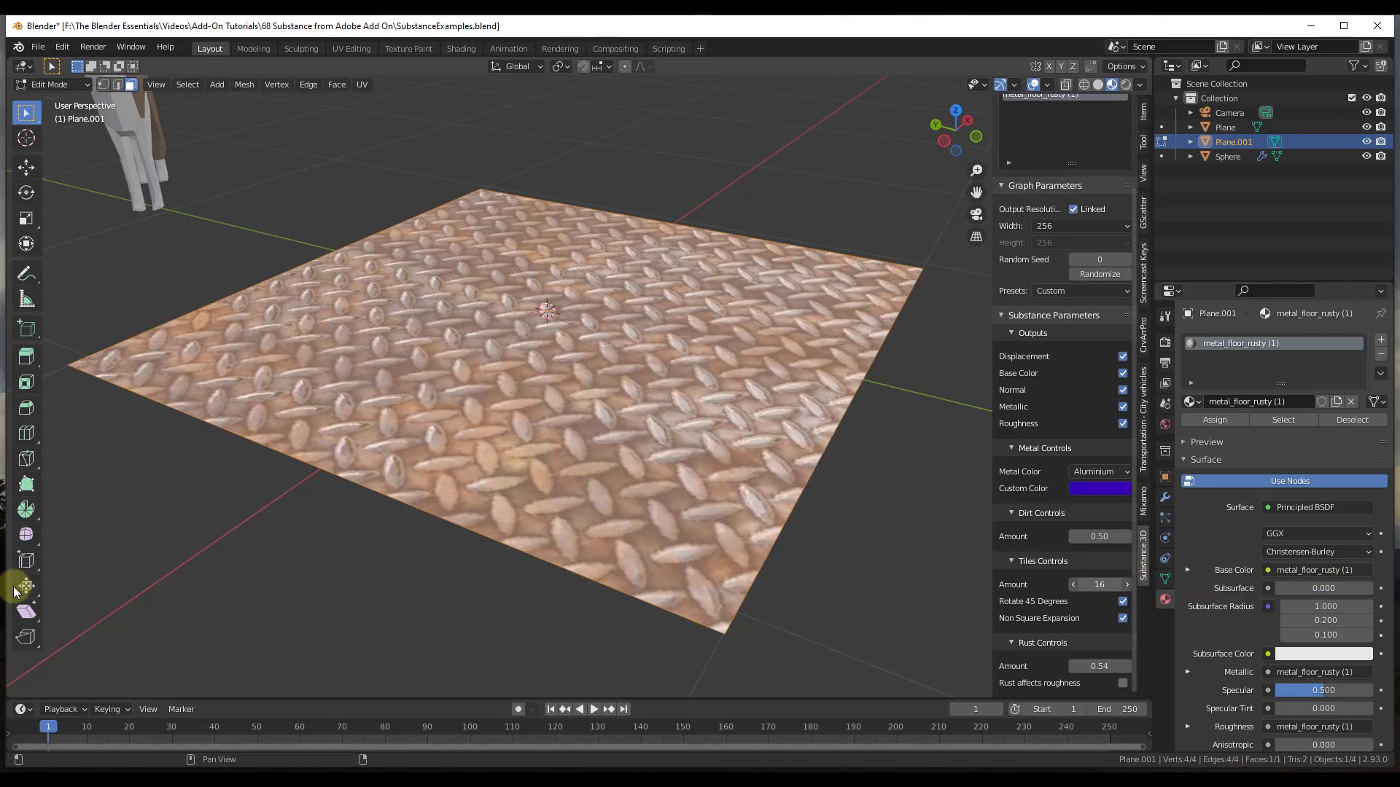
click(1097, 585)
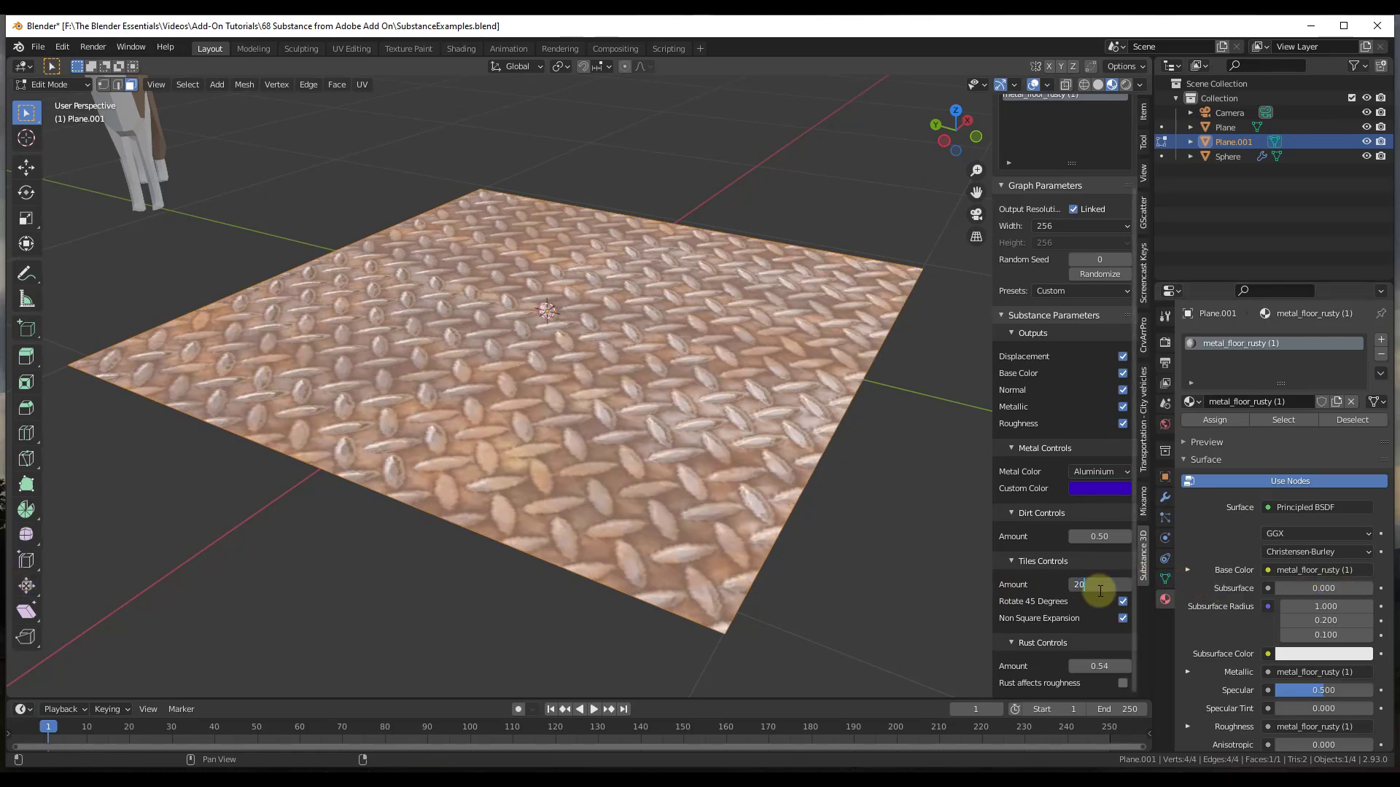
text(20)
key(Return)
middle_drag(760, 625, 741, 428)
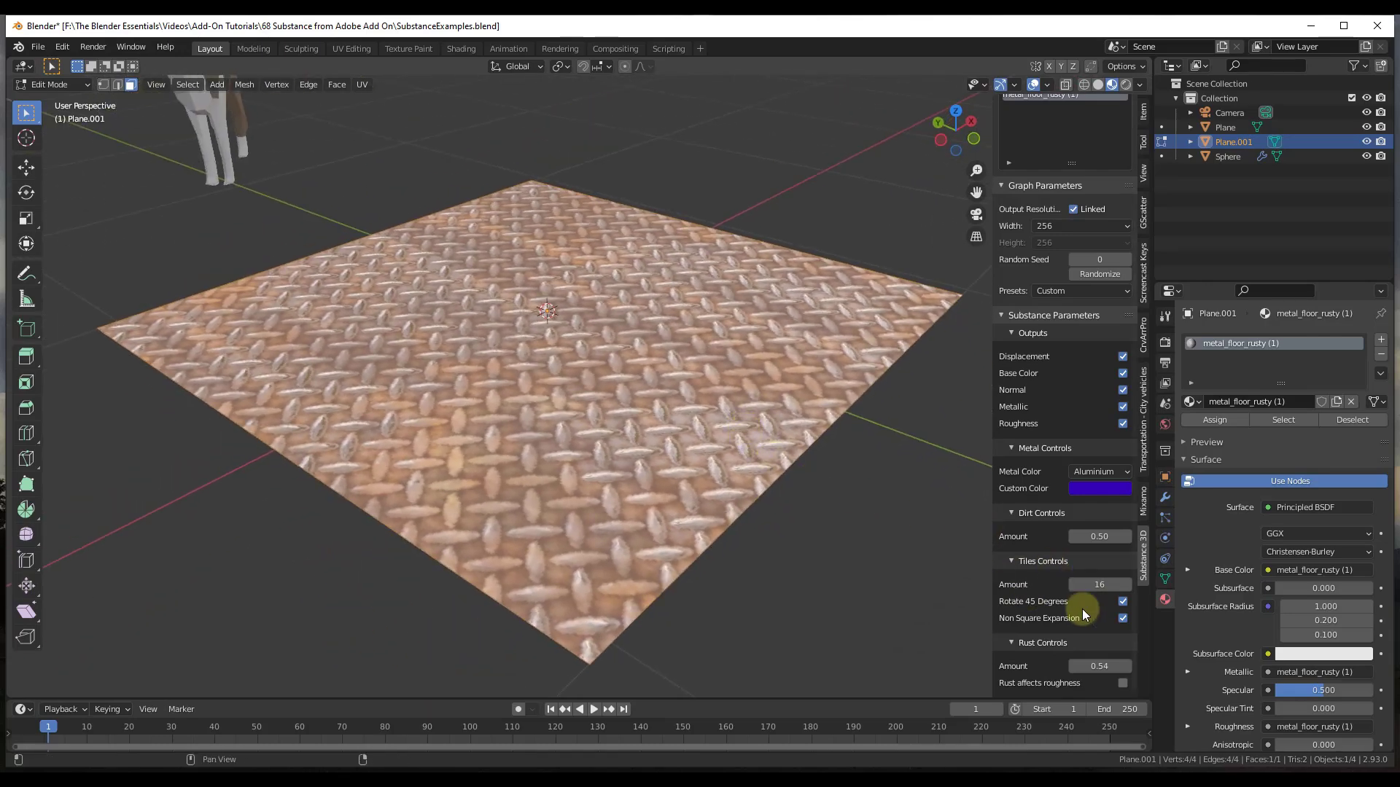
click(1123, 603)
Step: Toggle non-square tile expansion, then set Dirt Amount to 0.68 and Rust Amount to 0.66
click(1123, 618)
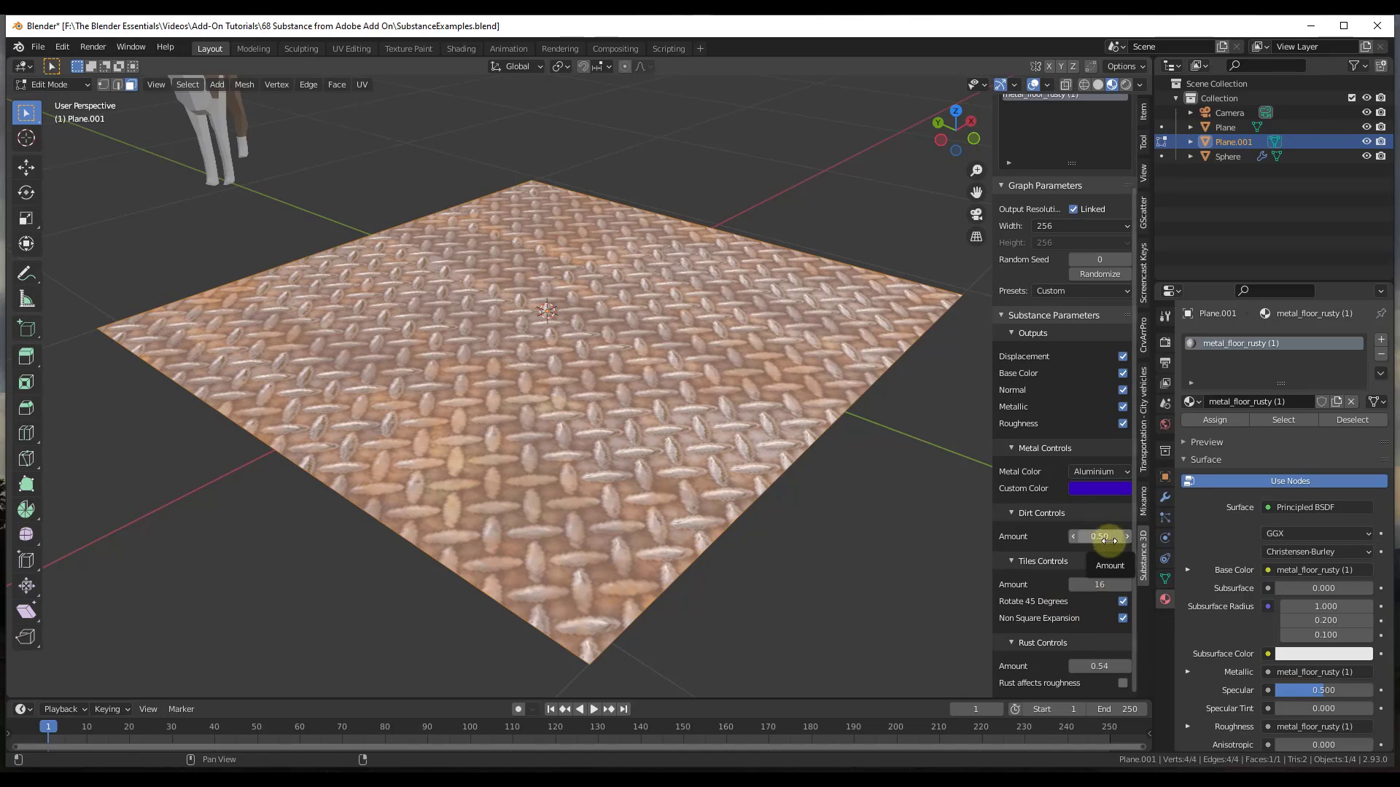
drag(1109, 541, 1100, 536)
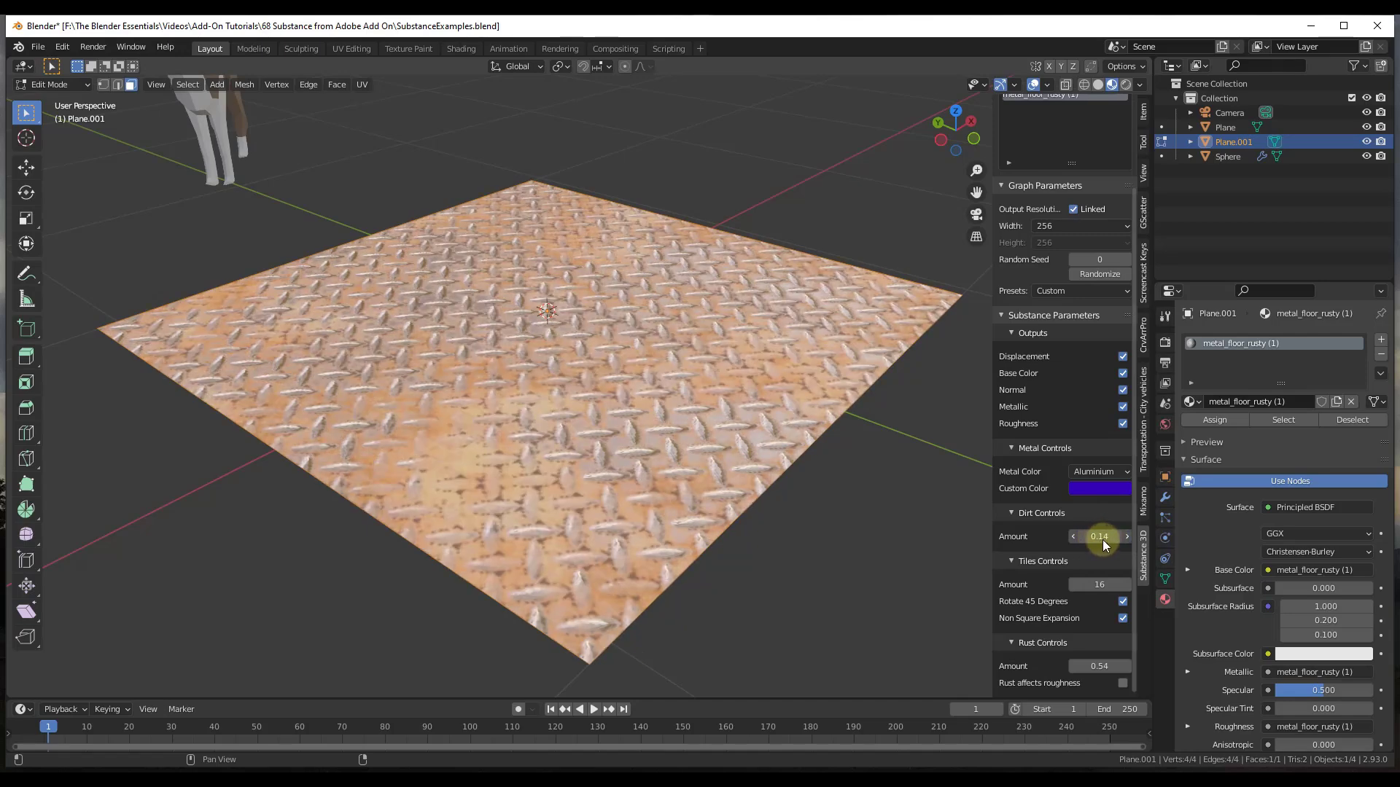
drag(1104, 539, 1107, 540)
middle_drag(983, 474, 744, 578)
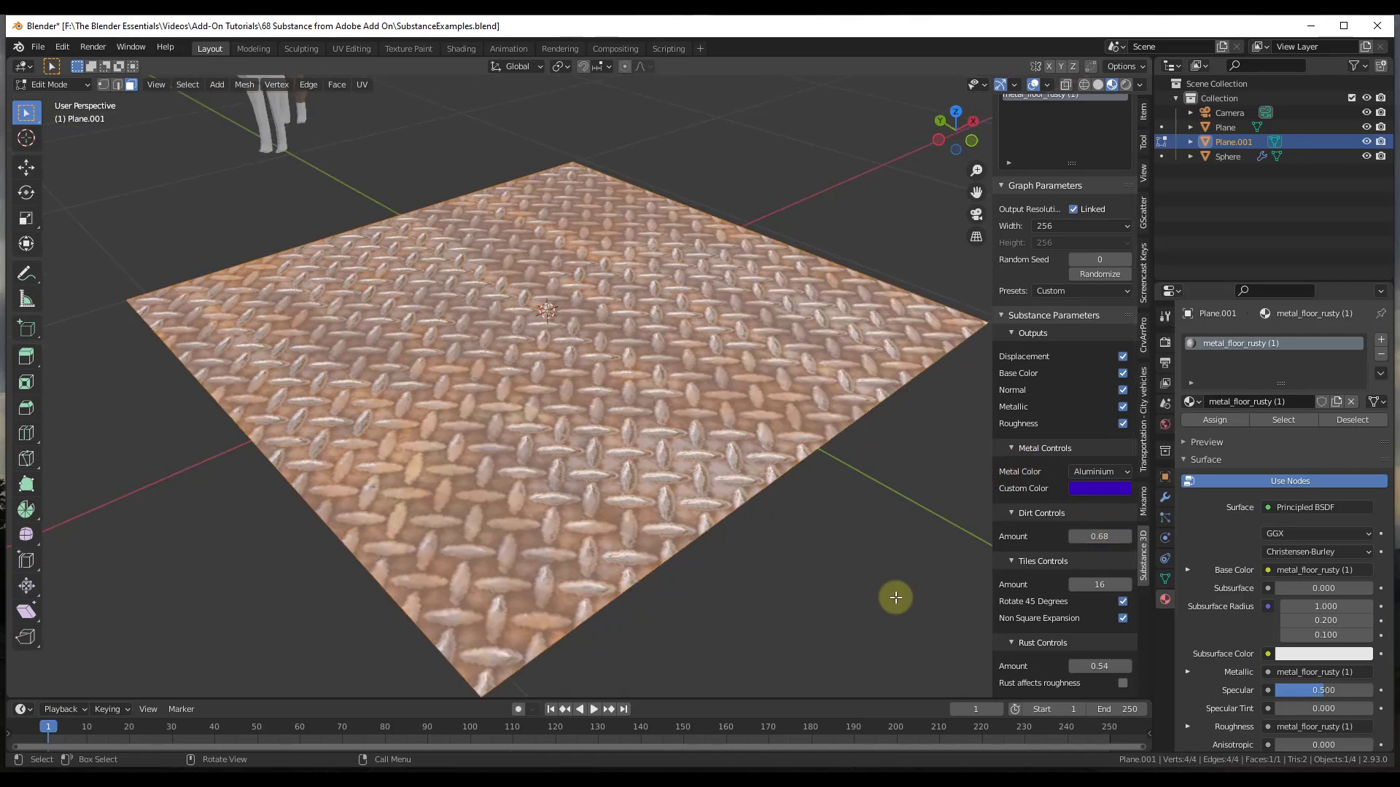
mouse_move(1115, 667)
mouse_down()
mouse_move(1097, 666)
mouse_move(1112, 667)
mouse_up()
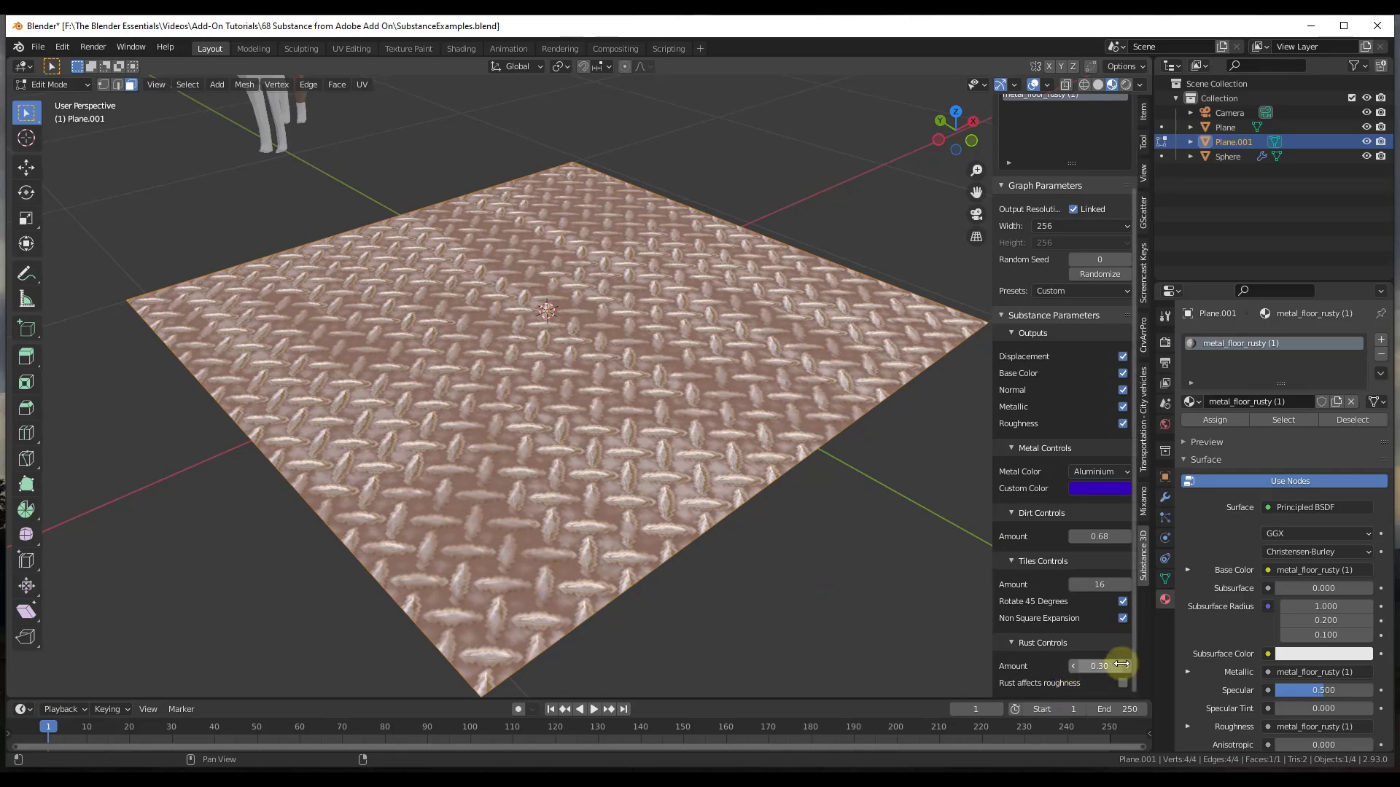
drag(1090, 666, 1102, 666)
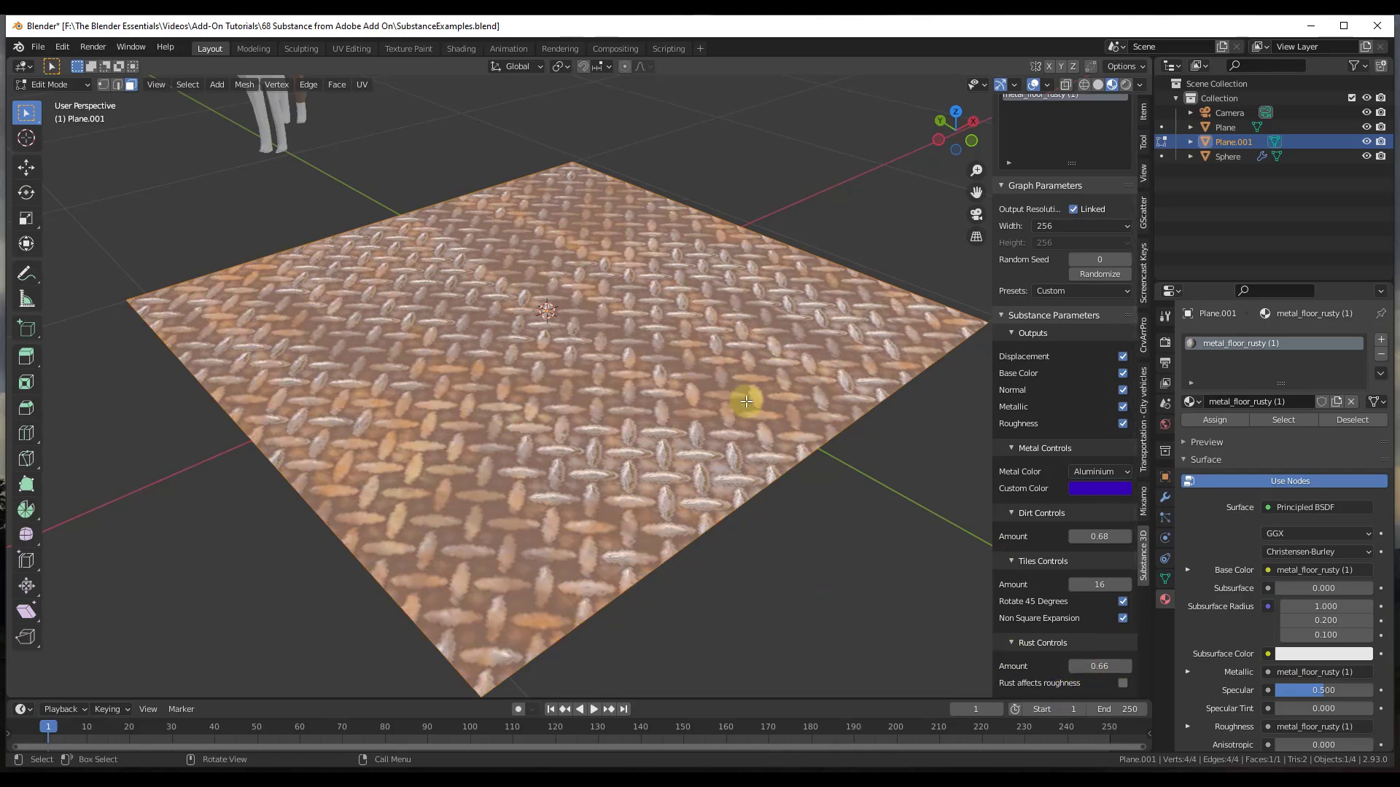
scroll(651, 393, down, 6)
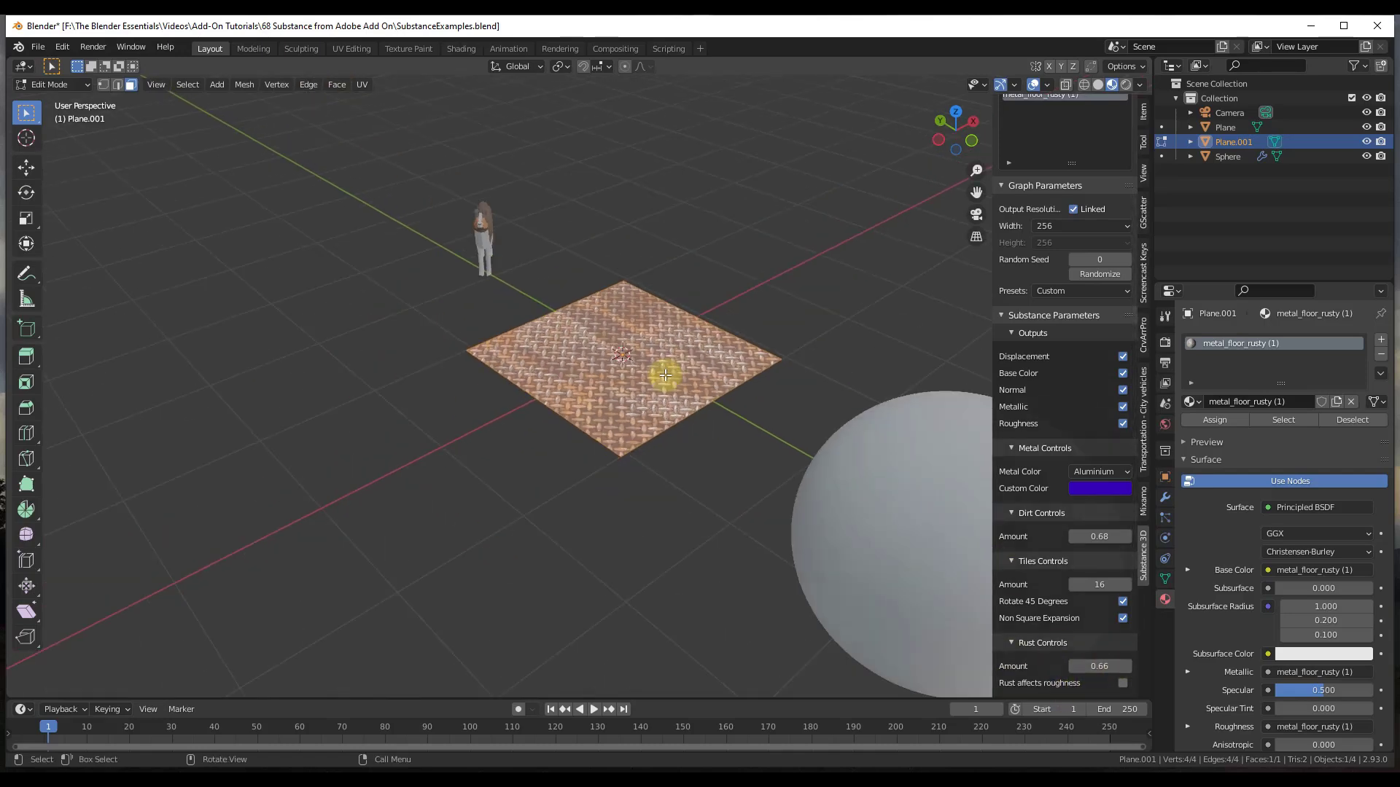
Step: Frame the whole scene and set the material's texture Width to 512
middle_drag(666, 375, 740, 356)
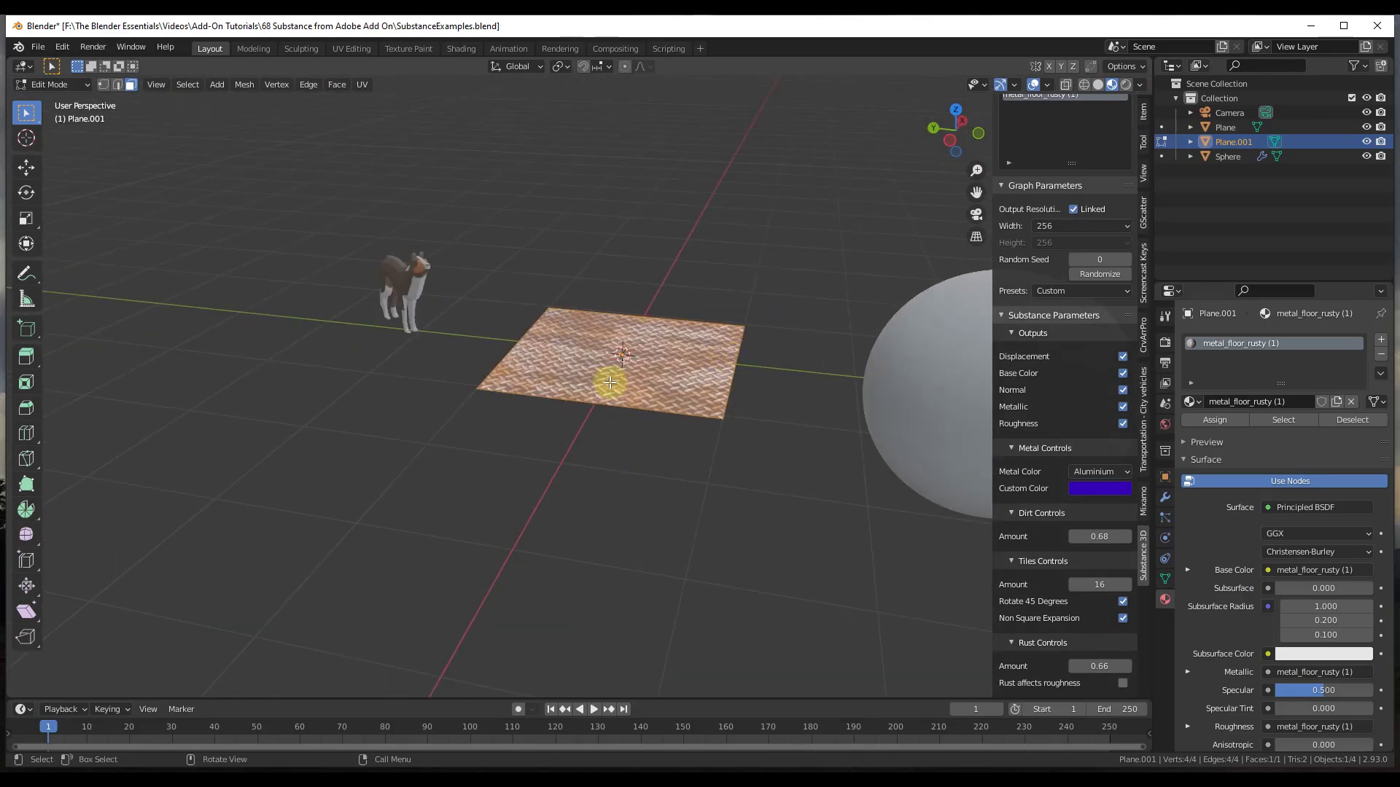
shift+middle_drag(610, 381, 954, 368)
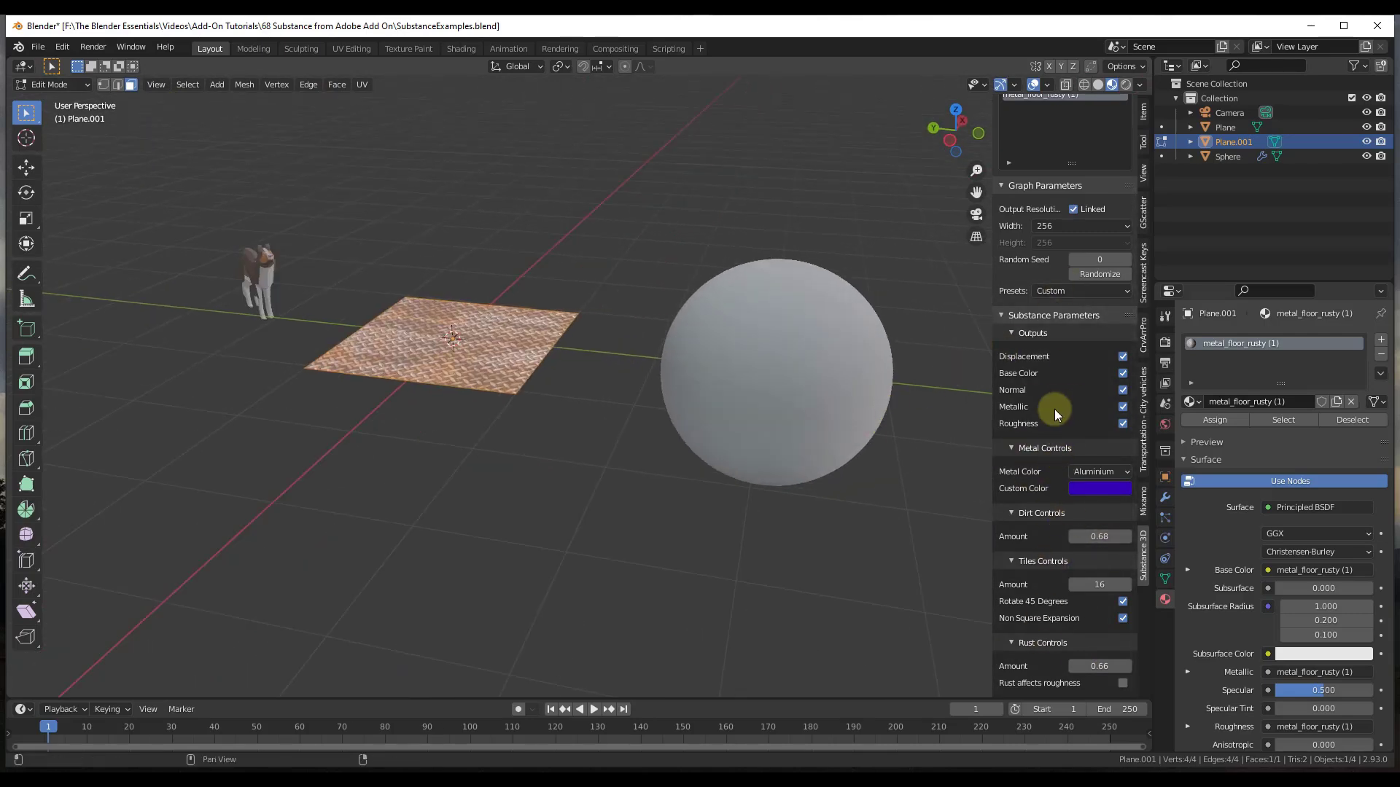
click(1062, 228)
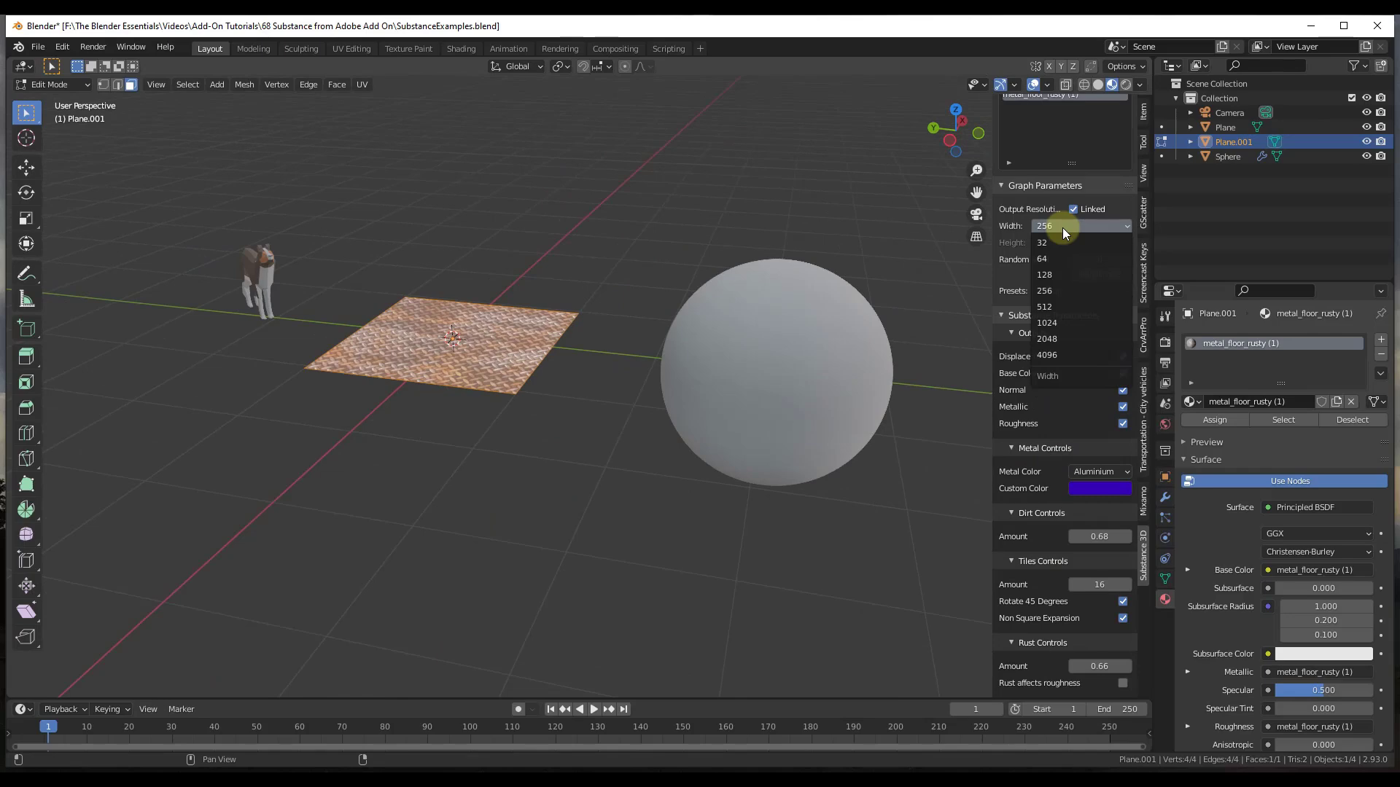
click(1054, 307)
scroll(423, 350, up, 4)
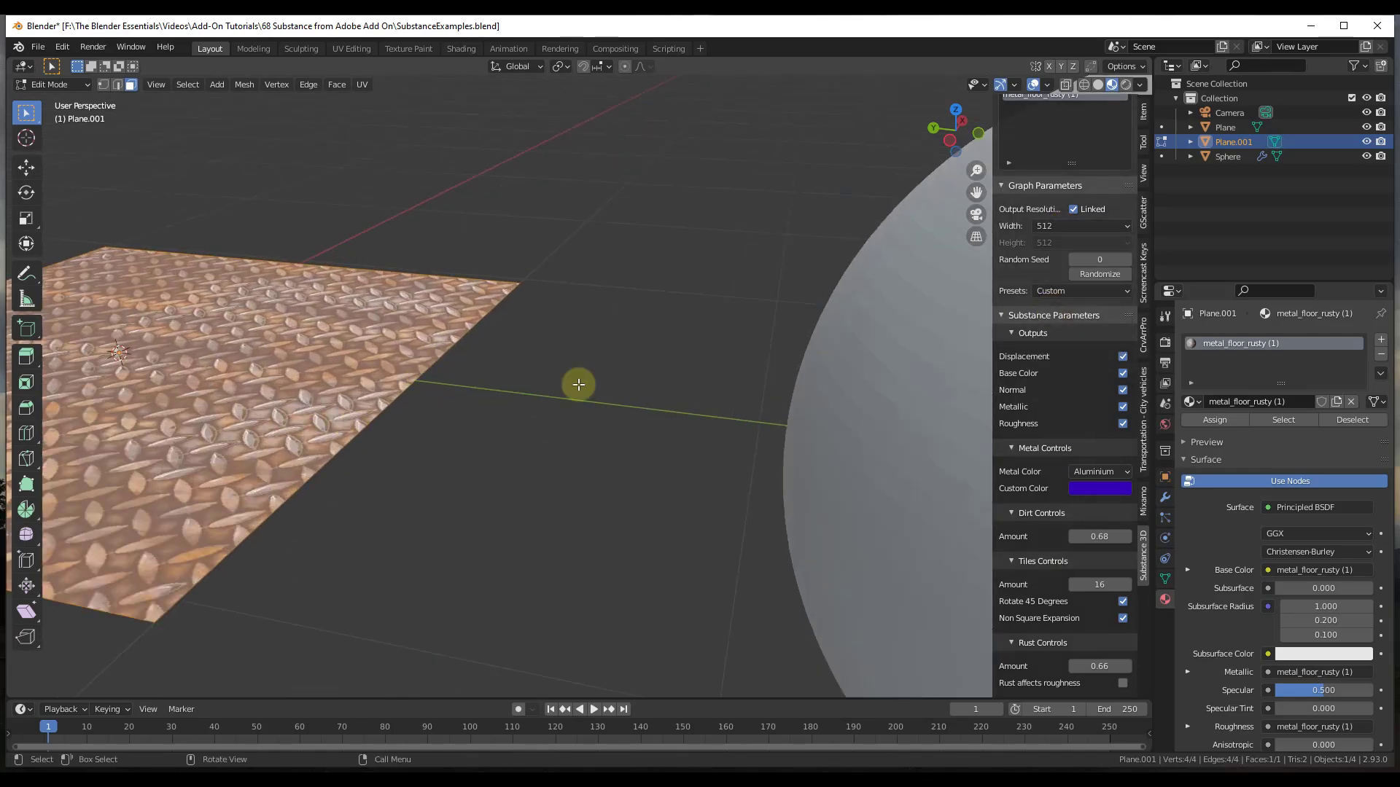
scroll(278, 391, down, 4)
scroll(474, 353, up, 8)
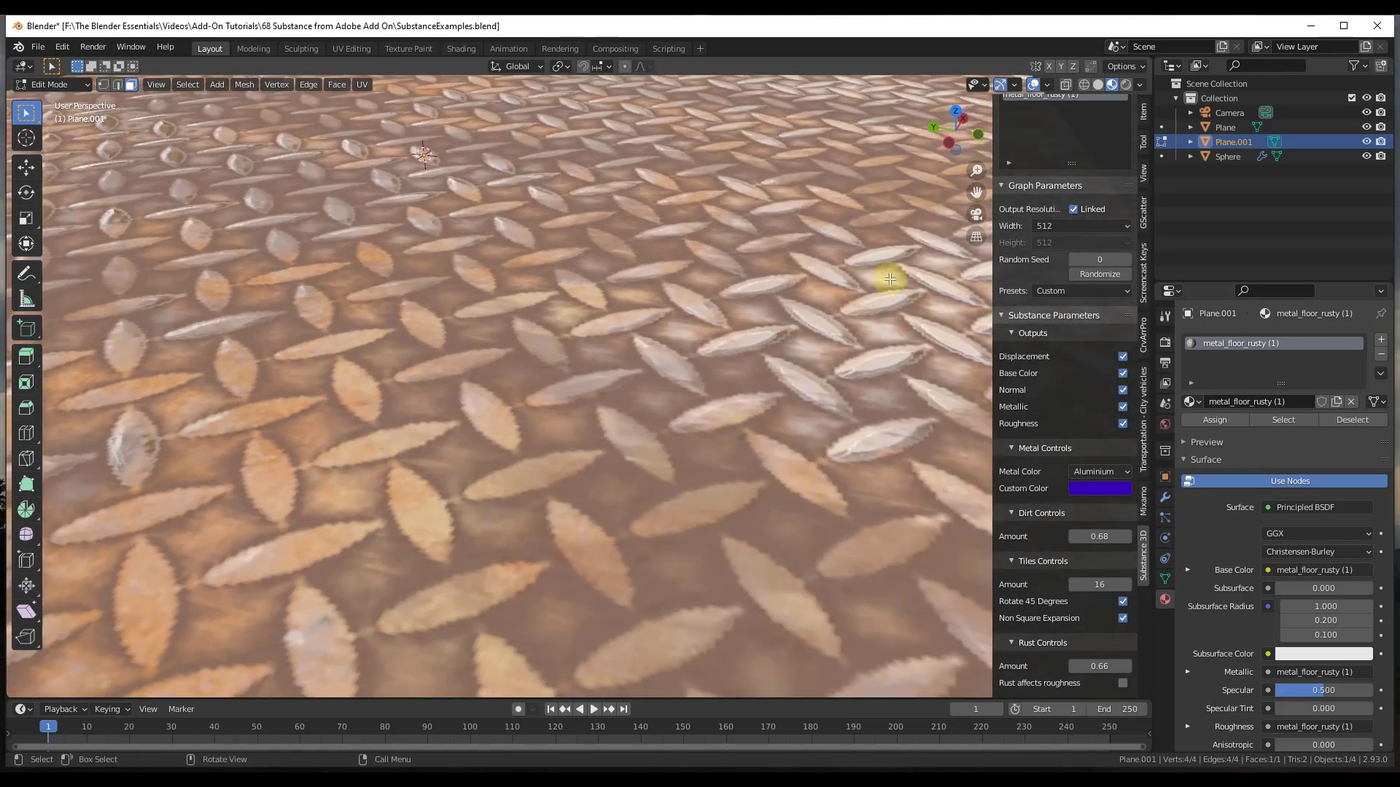
Step: Compare texture widths 32 and 256, then settle on a 1024 resolution
click(1087, 226)
click(1045, 242)
scroll(560, 368, down, 5)
scroll(583, 350, up, 2)
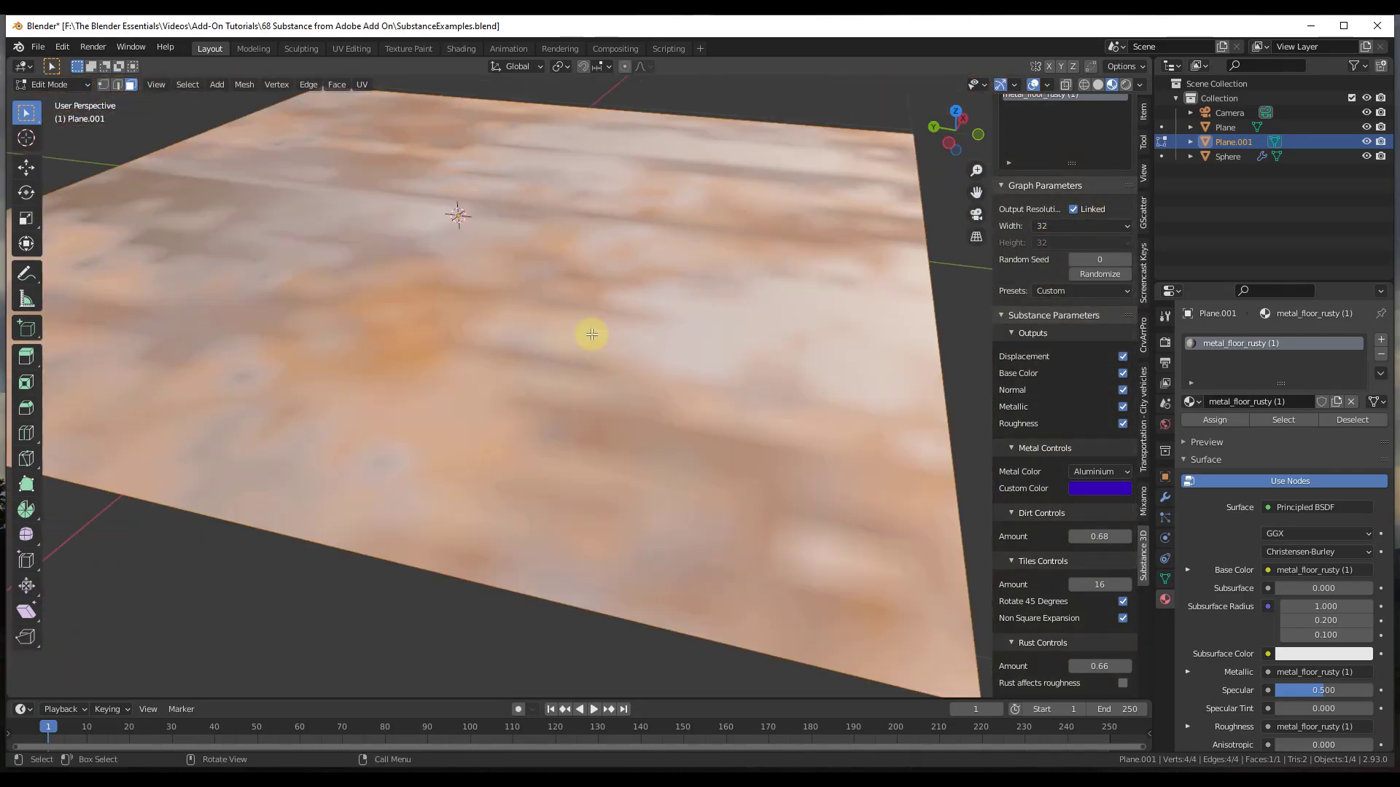
click(1053, 226)
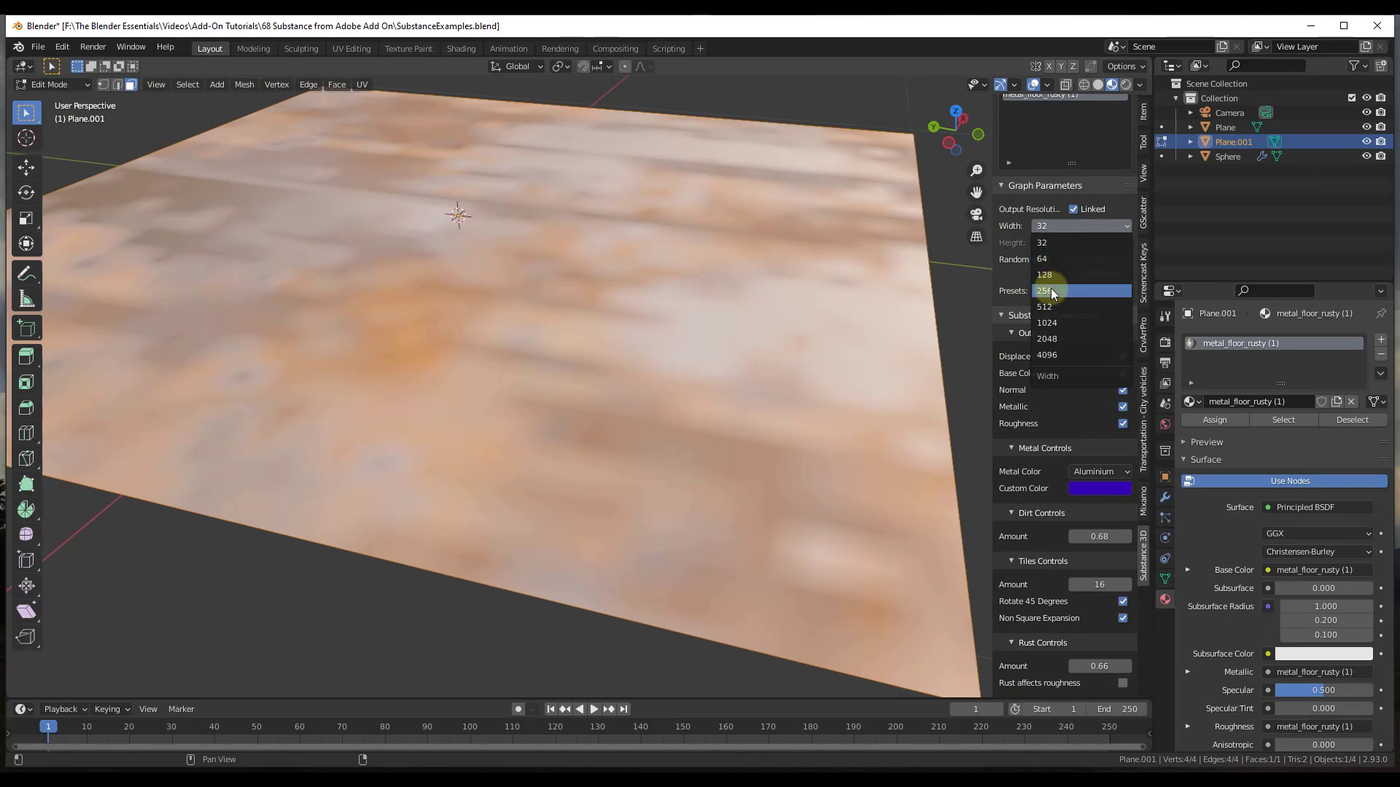
click(1052, 289)
click(1060, 226)
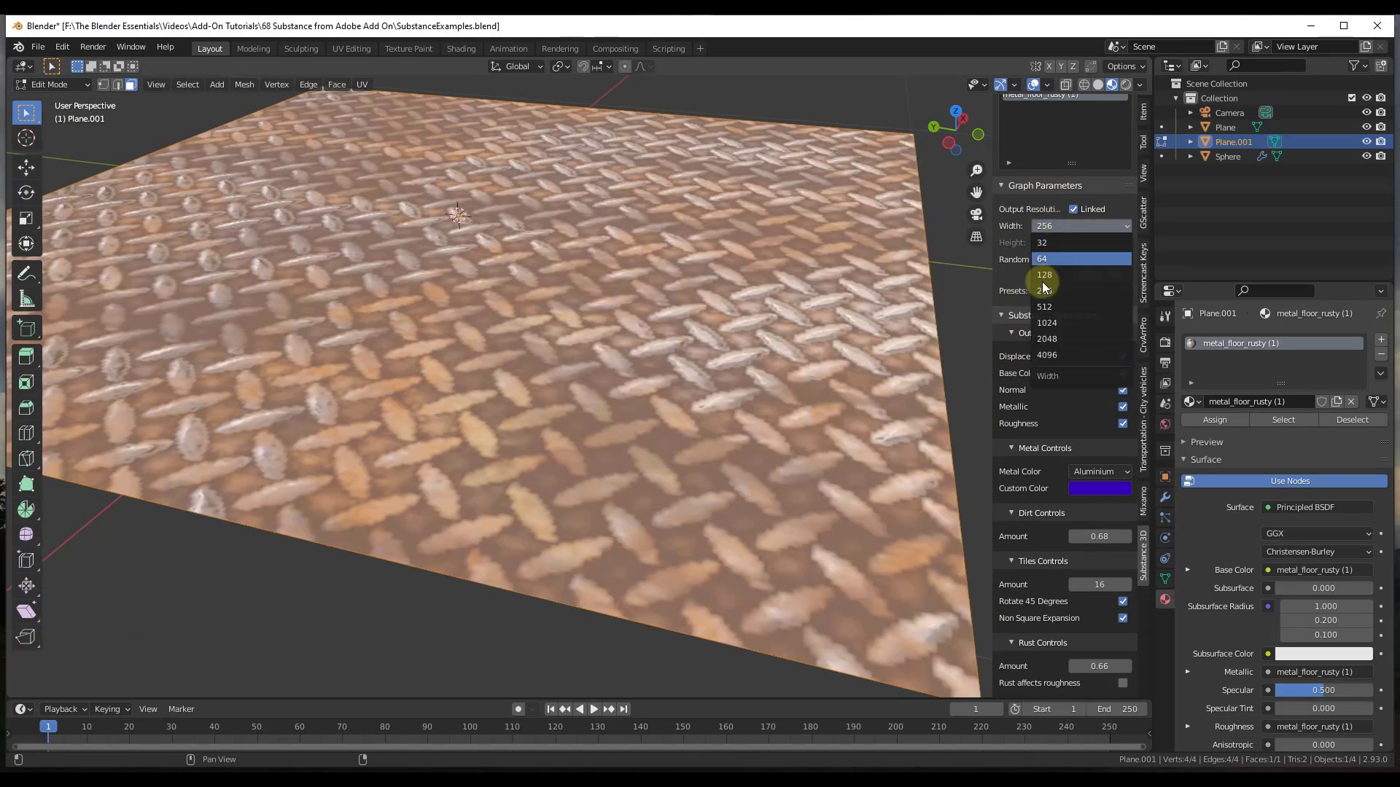
click(1053, 320)
scroll(634, 408, up, 4)
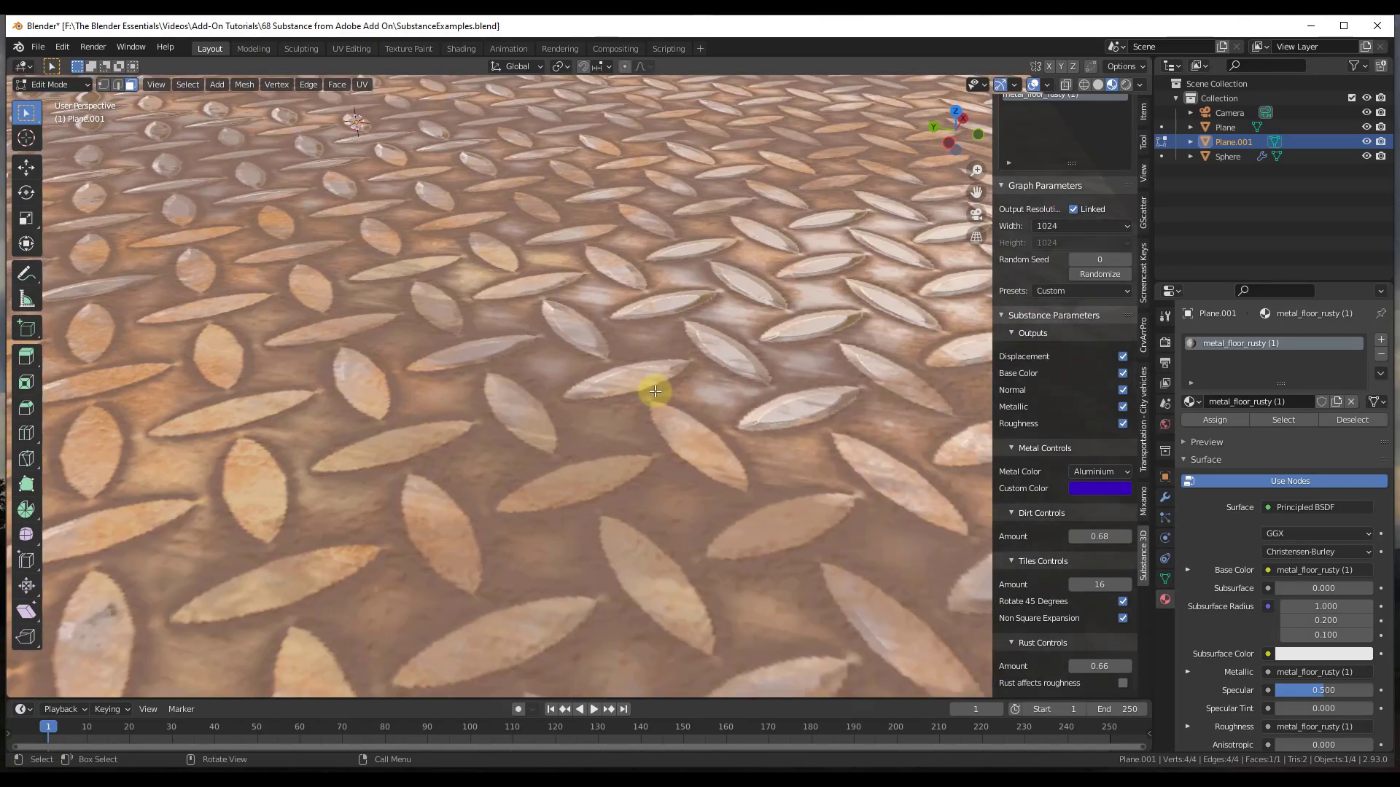
scroll(653, 391, down, 4)
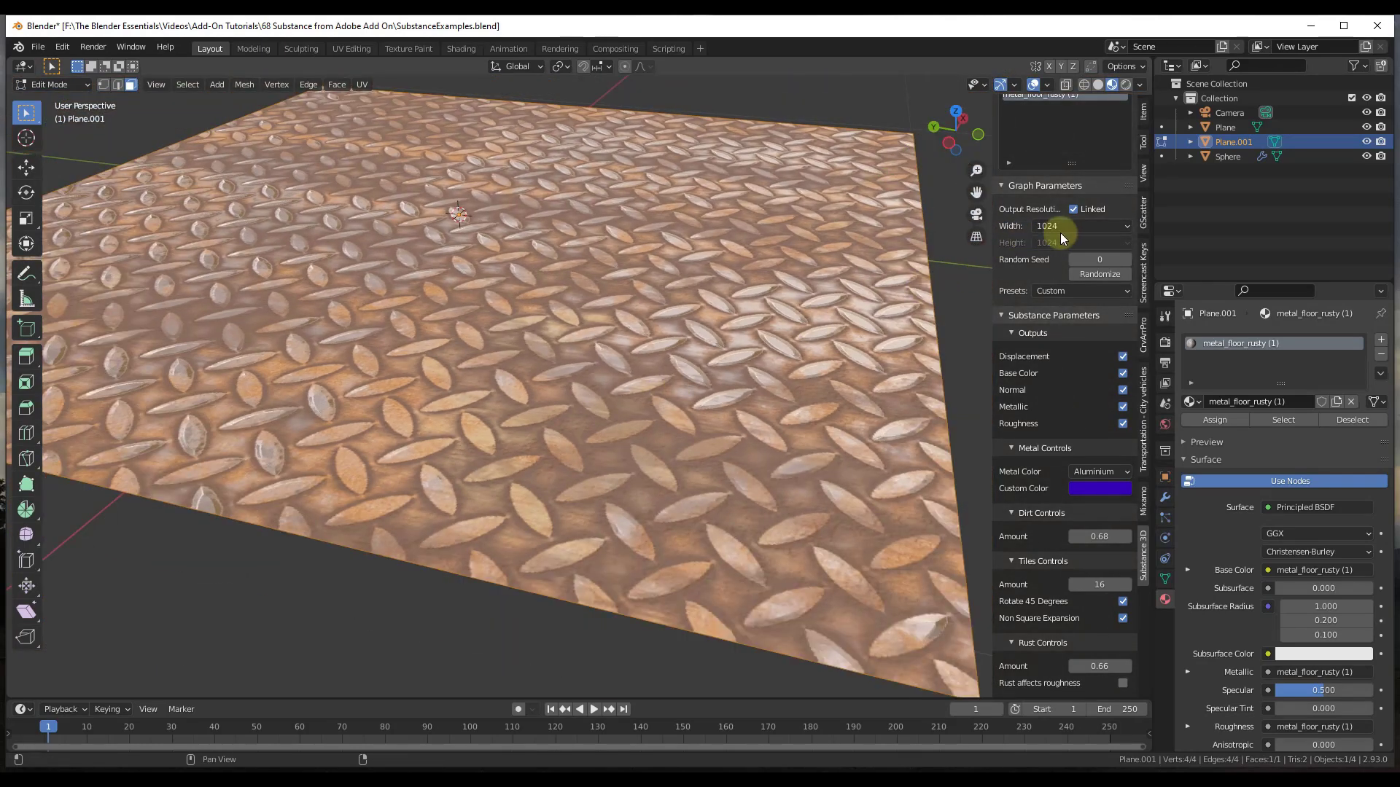
scroll(428, 287, down, 6)
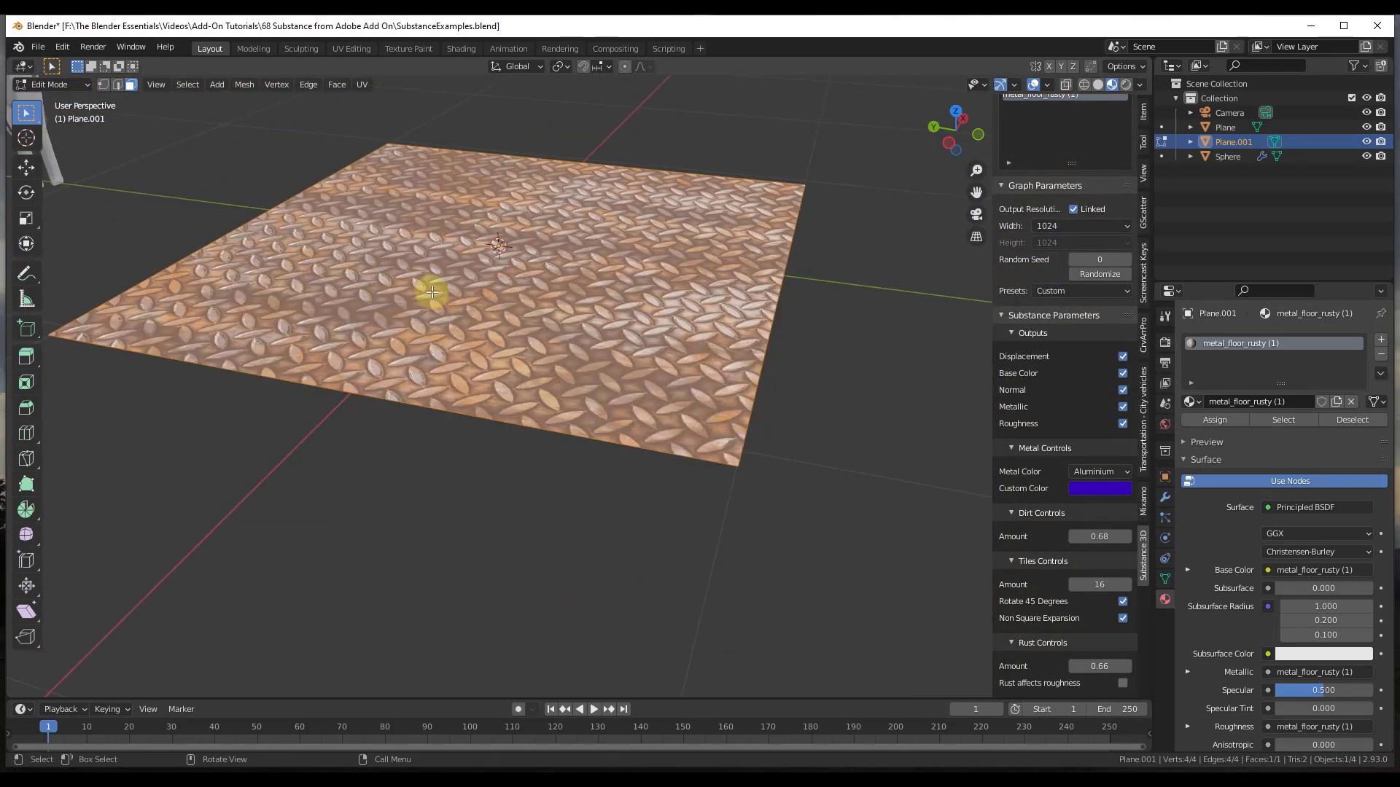
Step: Return to Object Mode and select the sphere
middle_drag(550, 277, 568, 272)
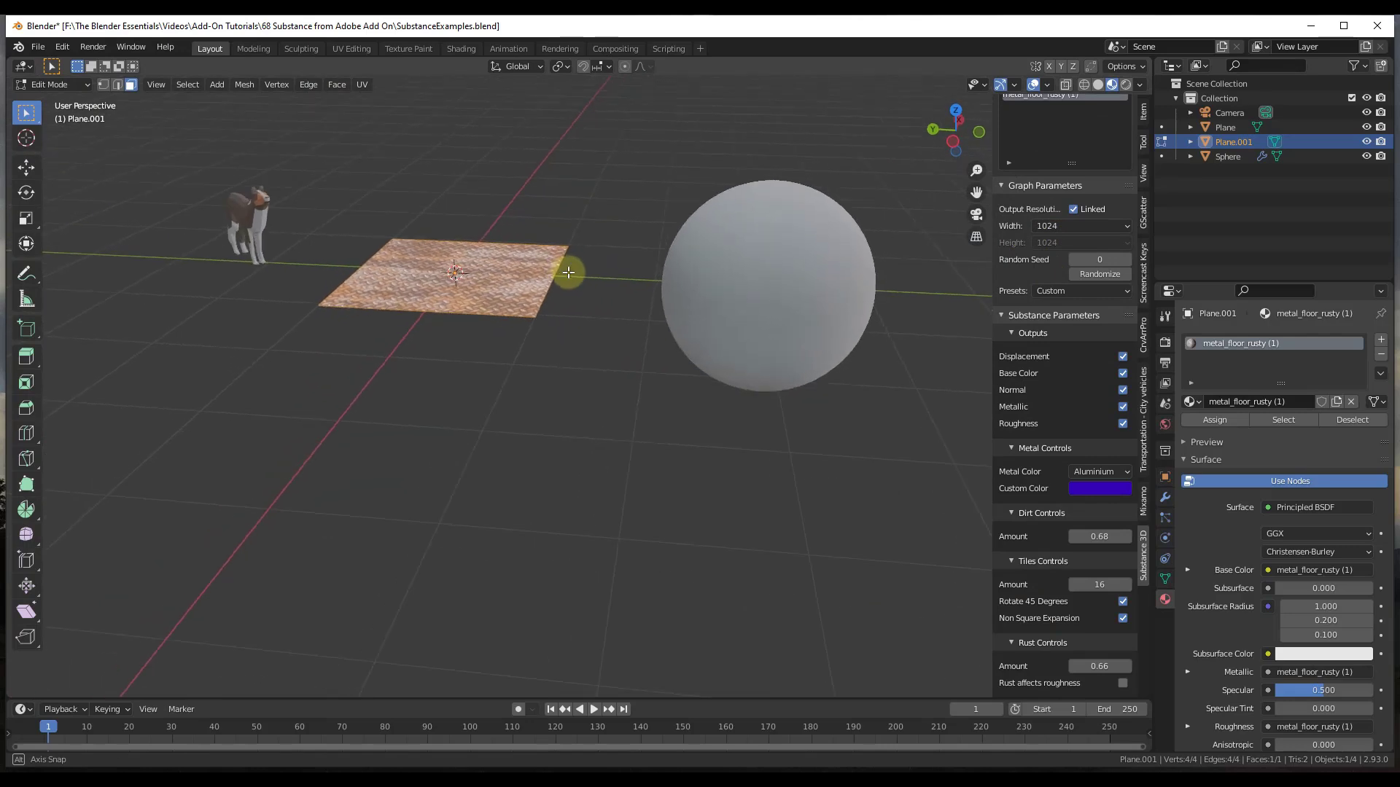
key(Tab)
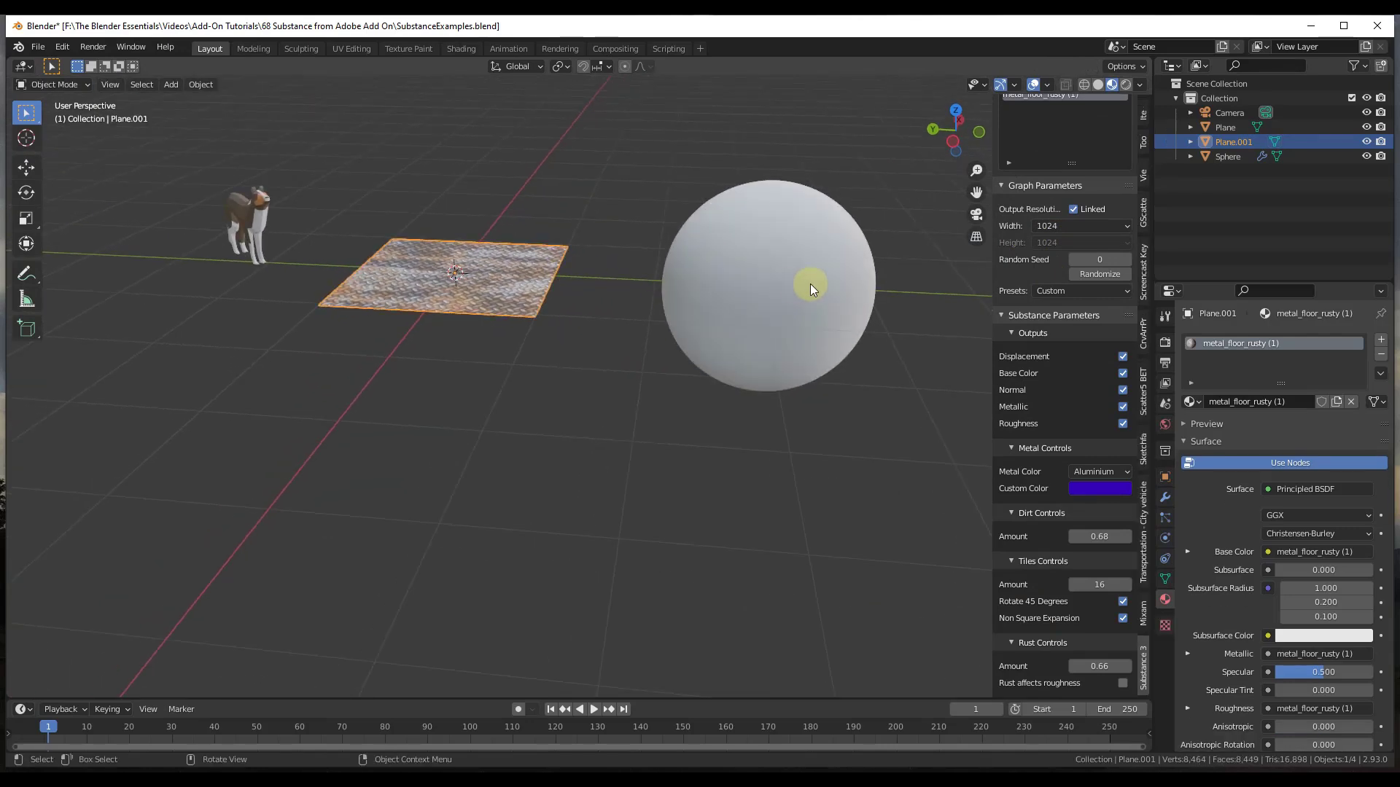
click(812, 282)
Step: Download Tiles Substance 009 from the community assets site, then go back to Blender
scroll(850, 281, up, 2)
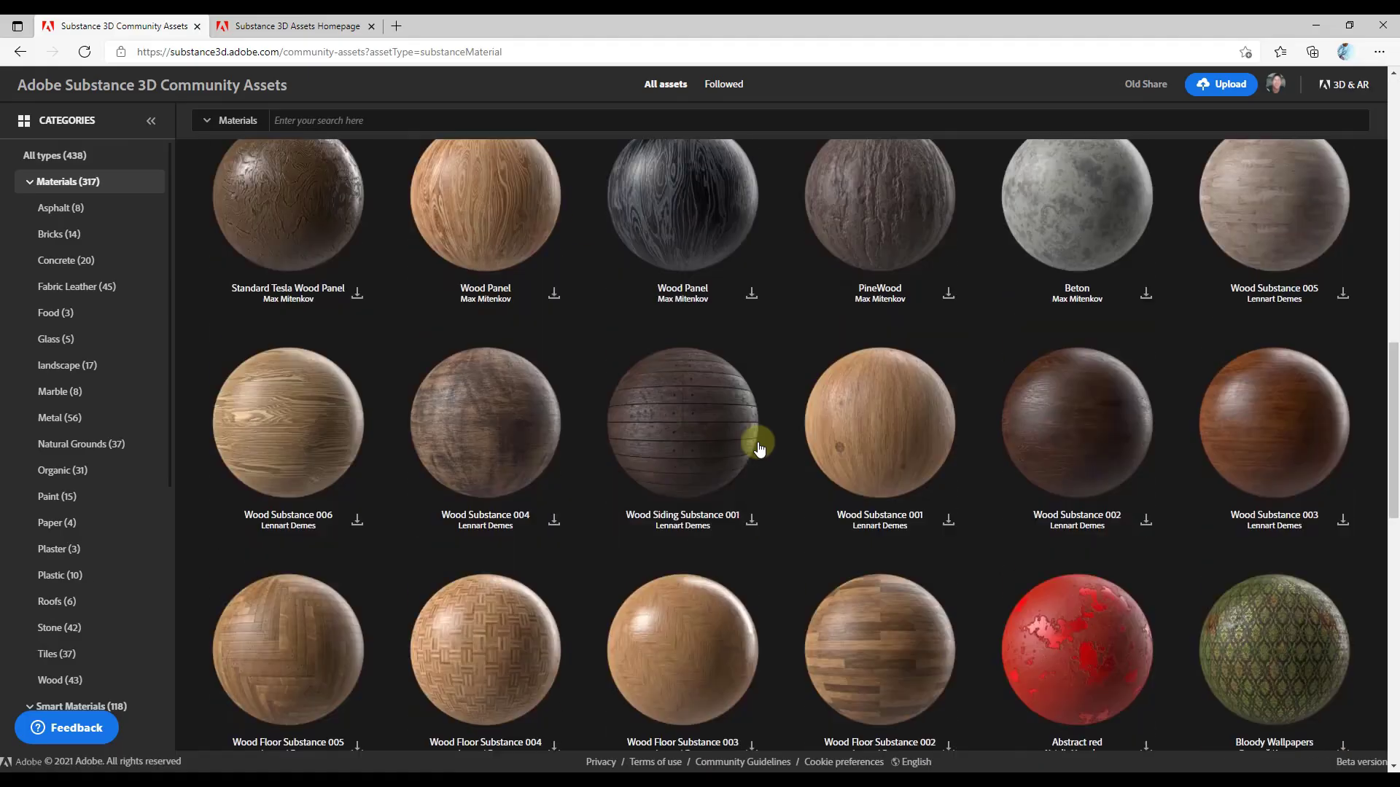
scroll(783, 456, down, 5)
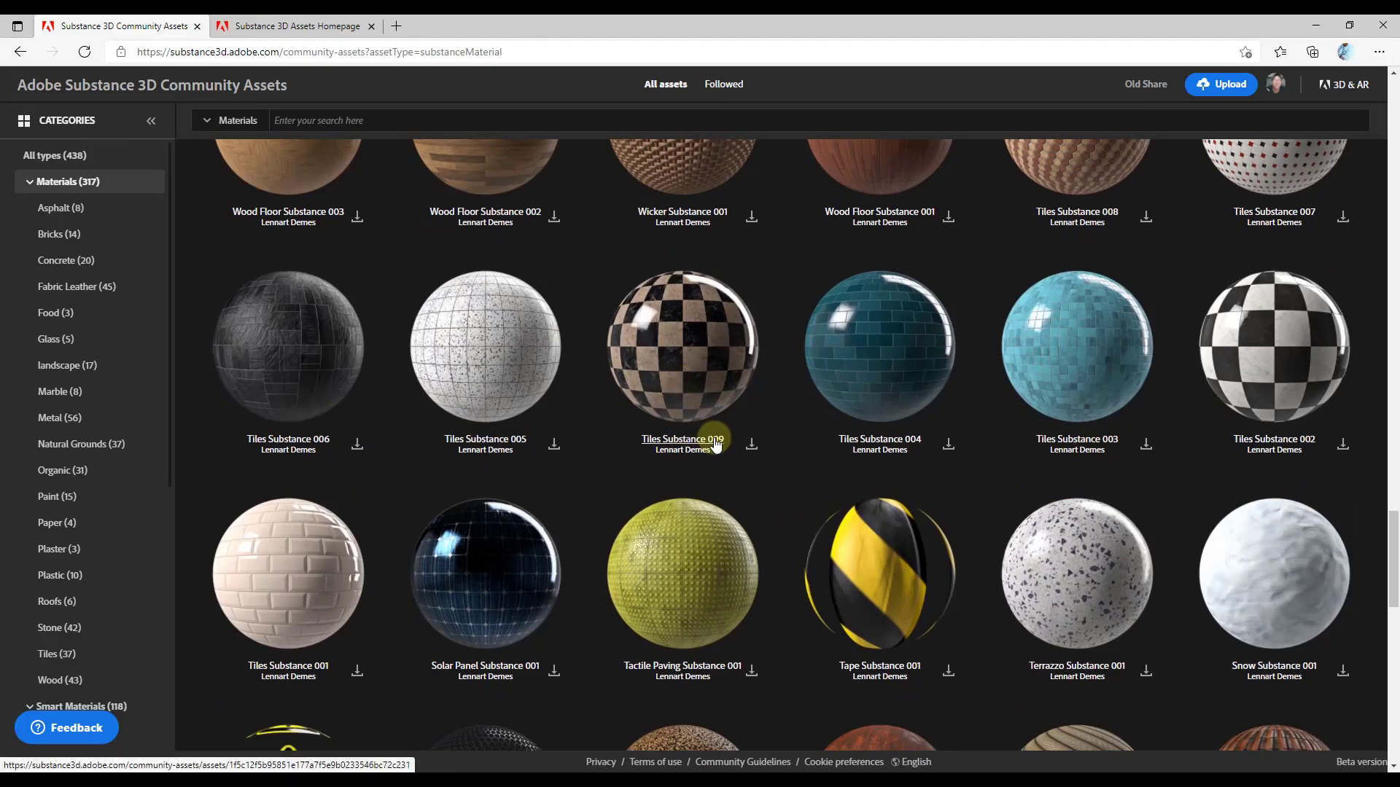
click(753, 444)
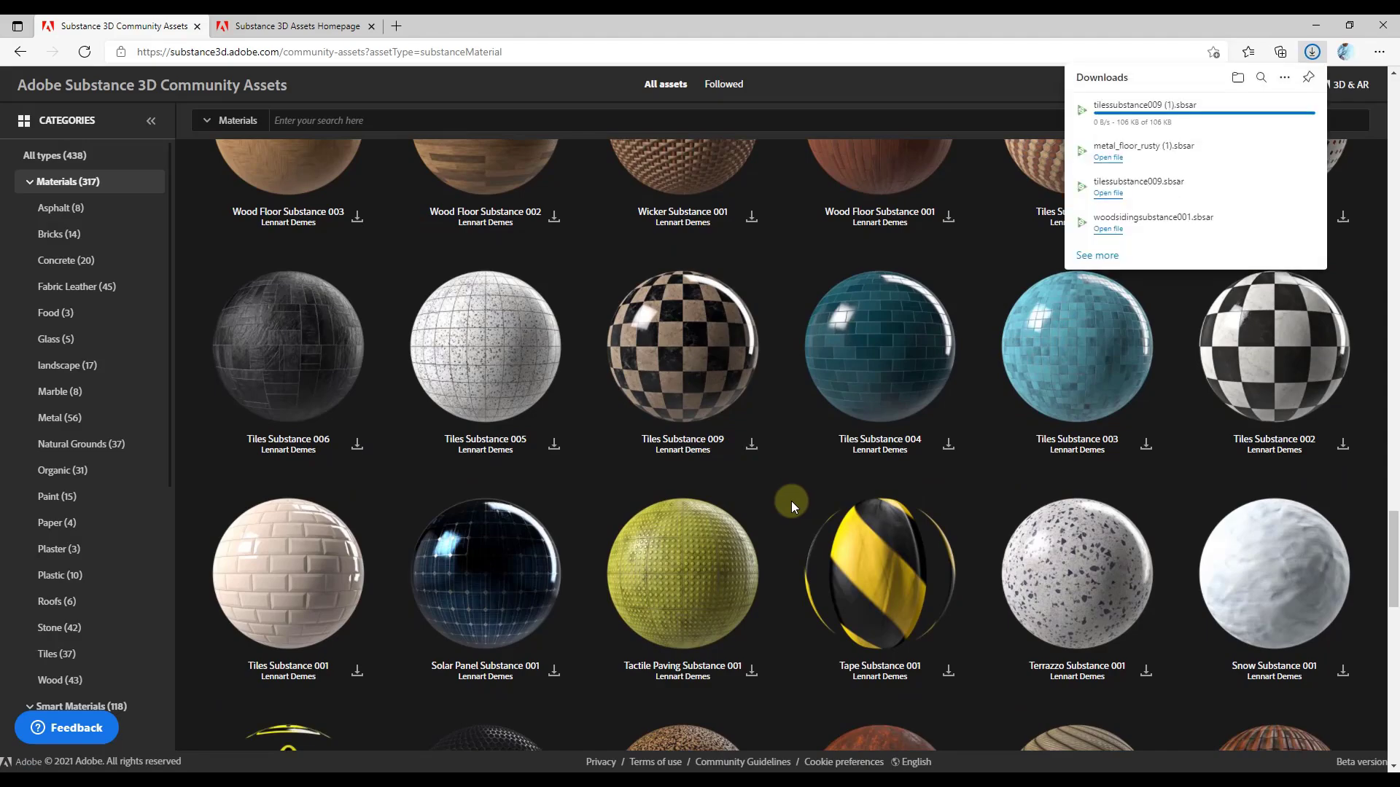
click(1327, 22)
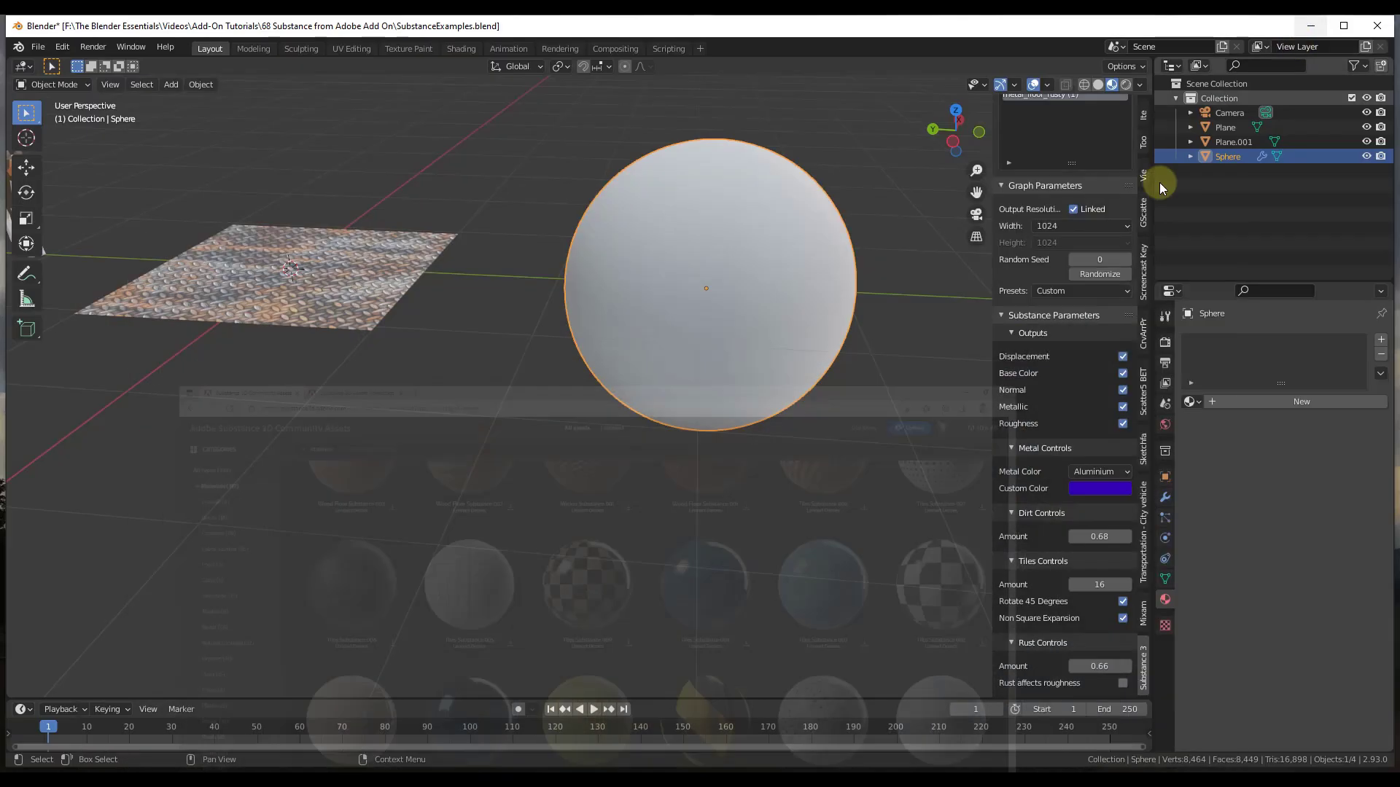
scroll(984, 222, up, 2)
scroll(1083, 145, up, 3)
Step: Load tilessubstance009 (1).sbsar from Downloads into the Substance 3D panel
scroll(1084, 144, up, 1)
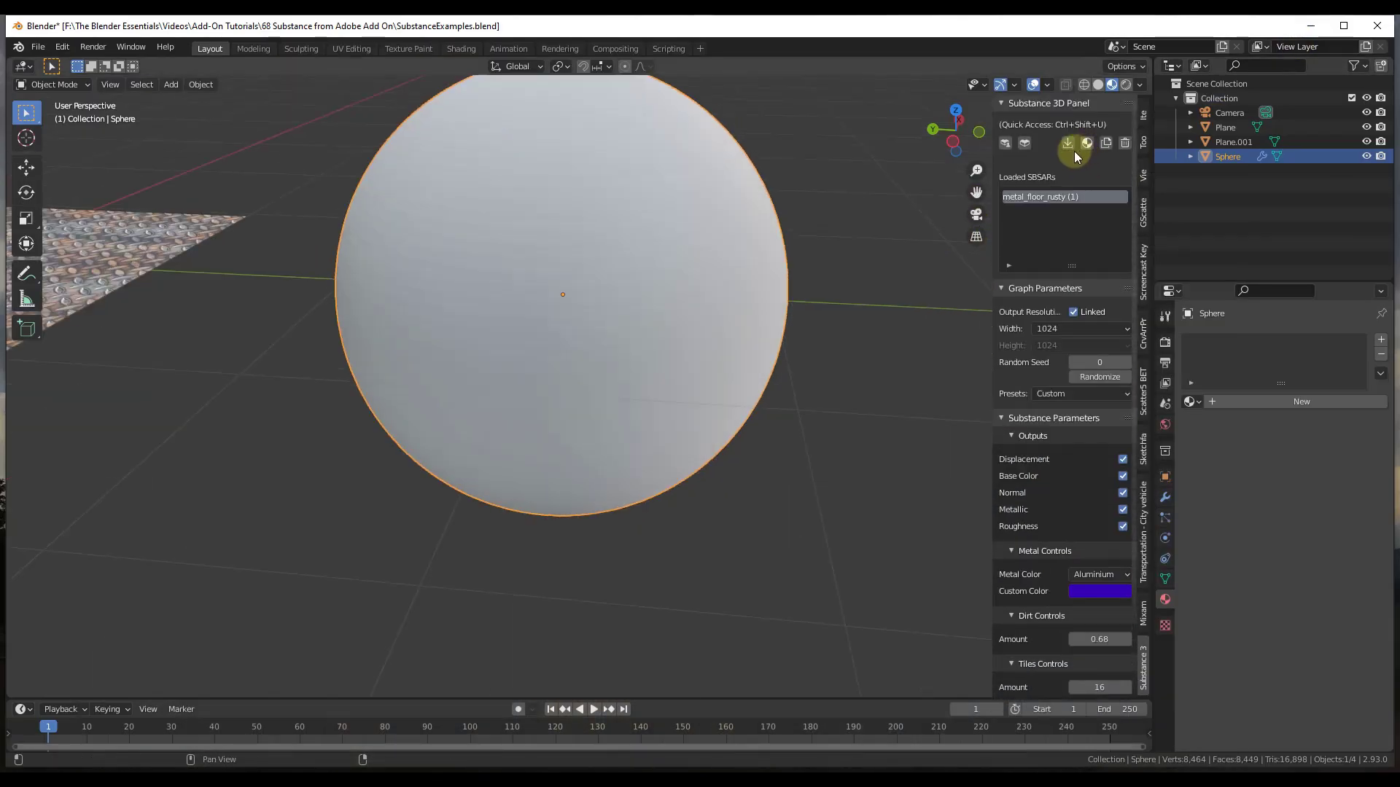
click(1064, 142)
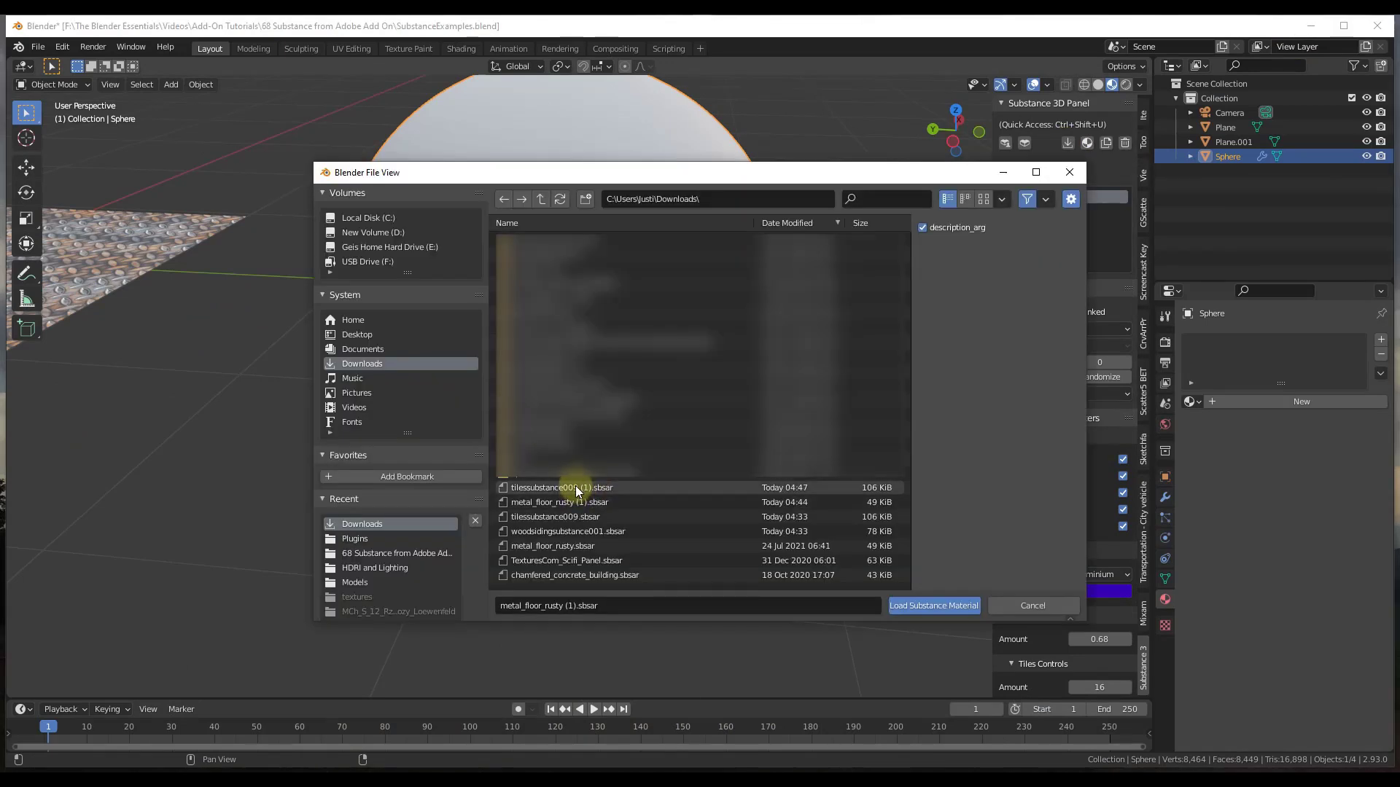
double_click(576, 488)
middle_drag(648, 517, 656, 441)
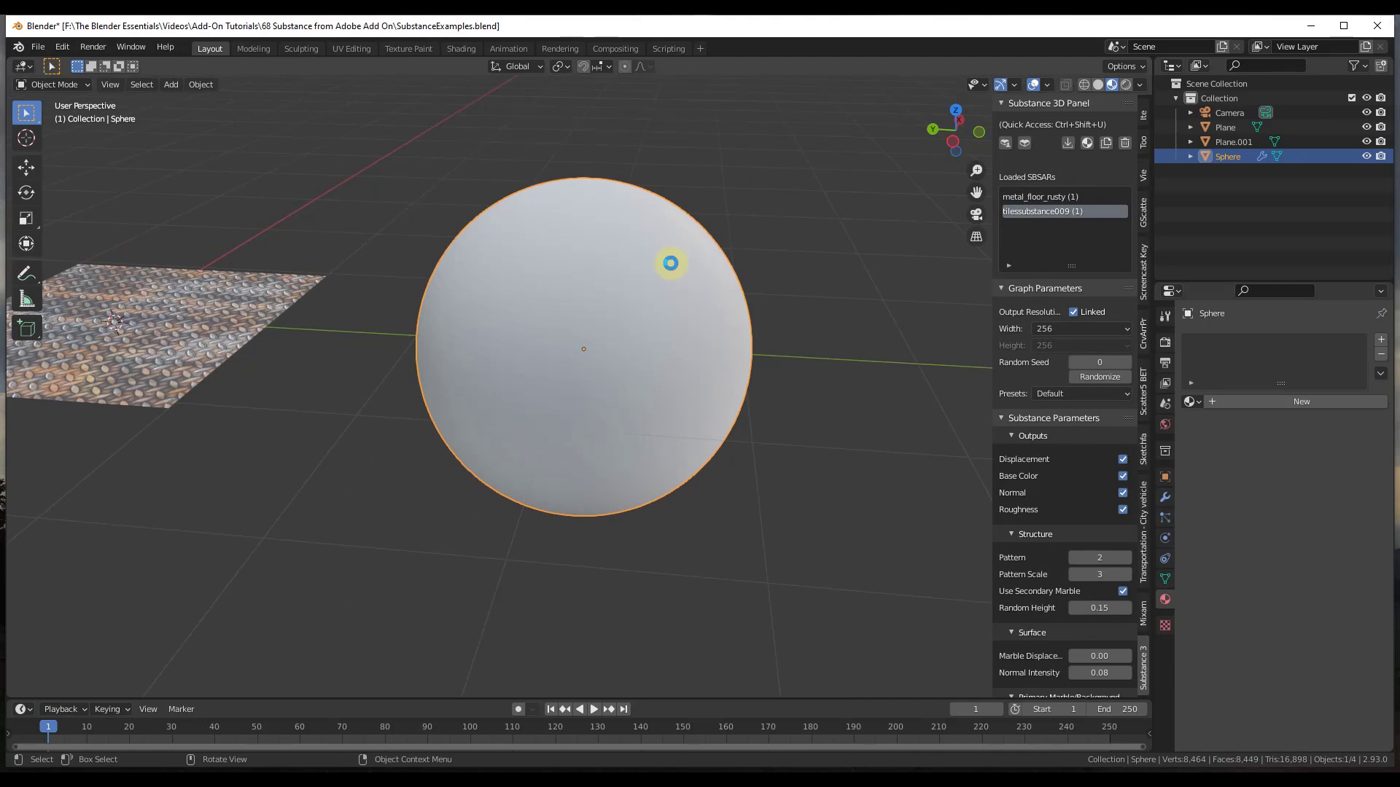
middle_drag(666, 263, 619, 321)
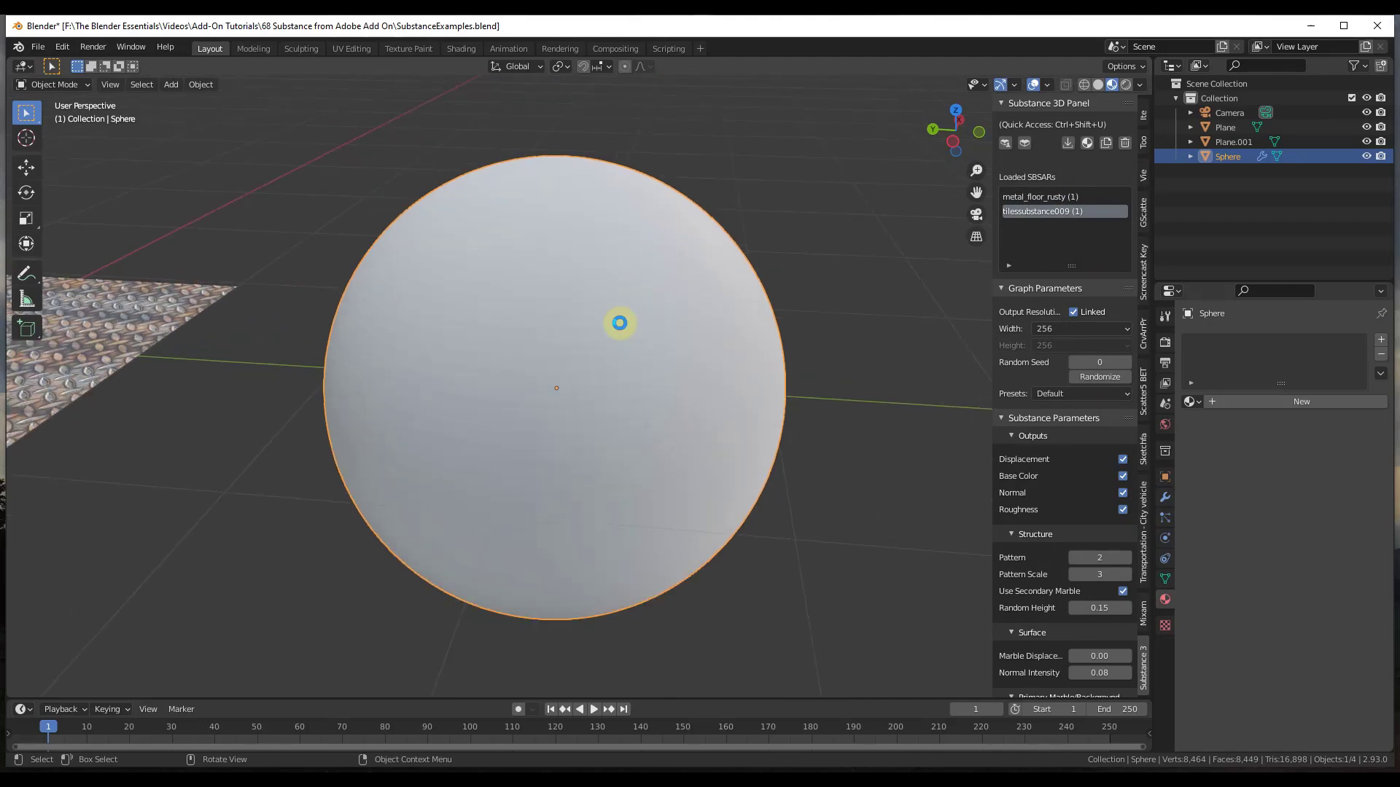
Step: Attach tilessubstance009 (1) to the sphere and raise its Pattern Scale from 3 to 10
click(1087, 143)
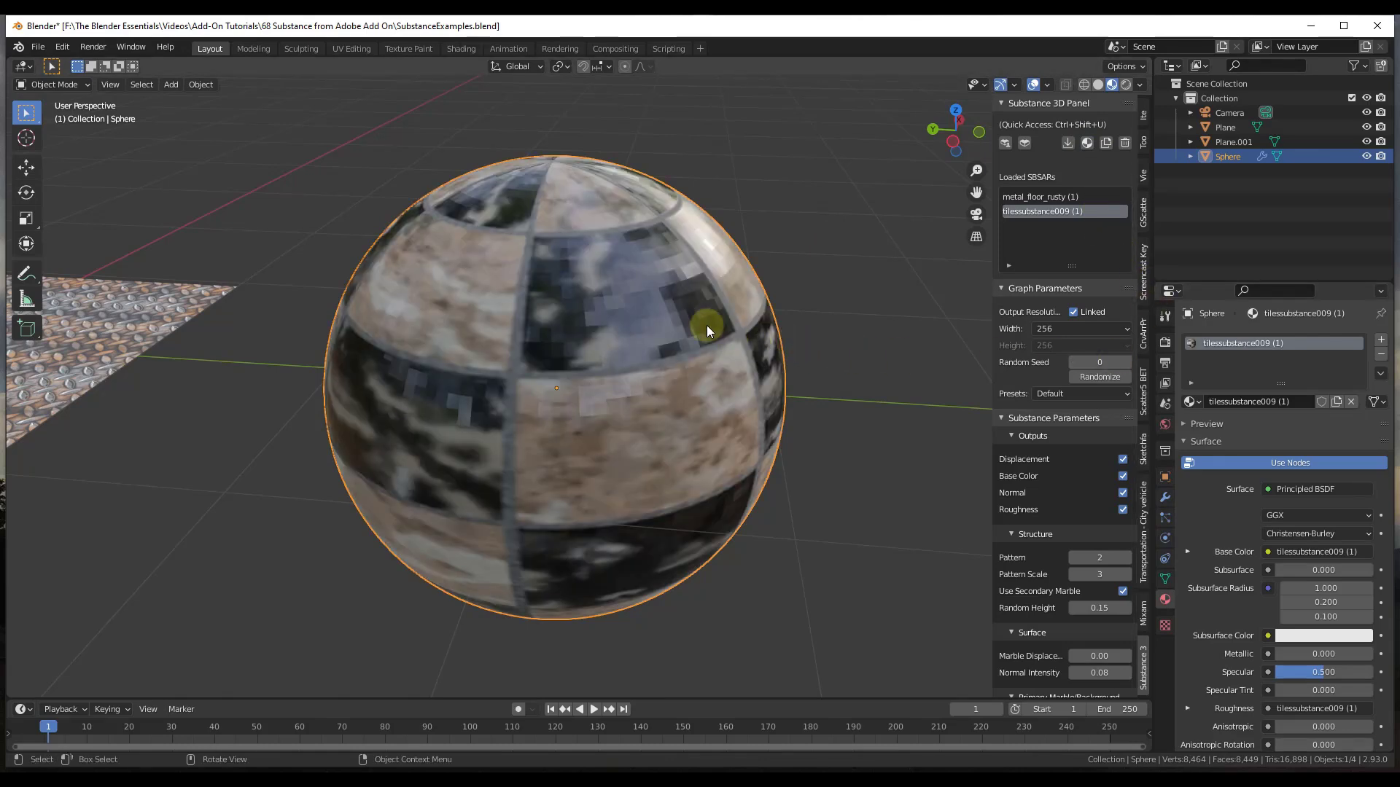
scroll(706, 325, down, 2)
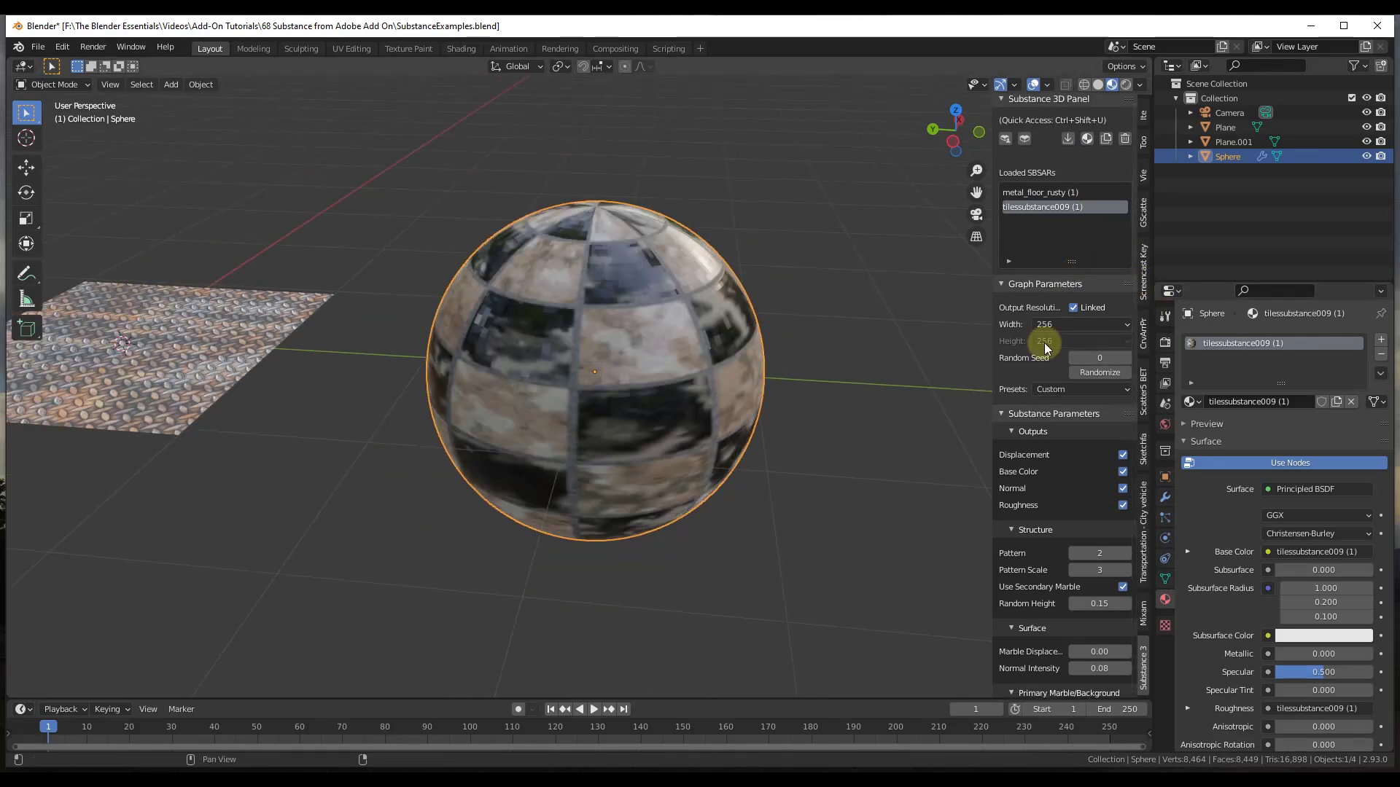
scroll(1053, 391, down, 3)
middle_drag(1033, 445, 1028, 300)
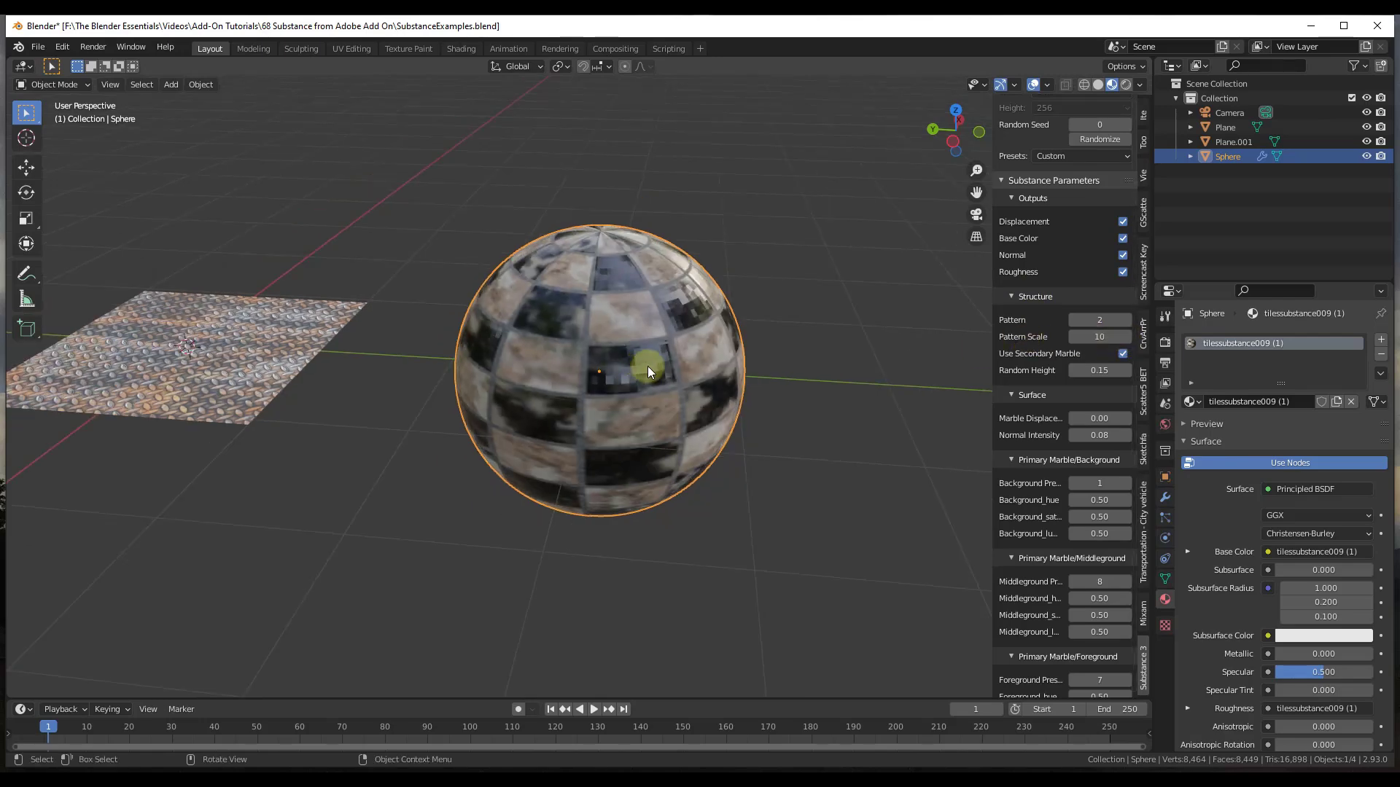
scroll(647, 366, up, 1)
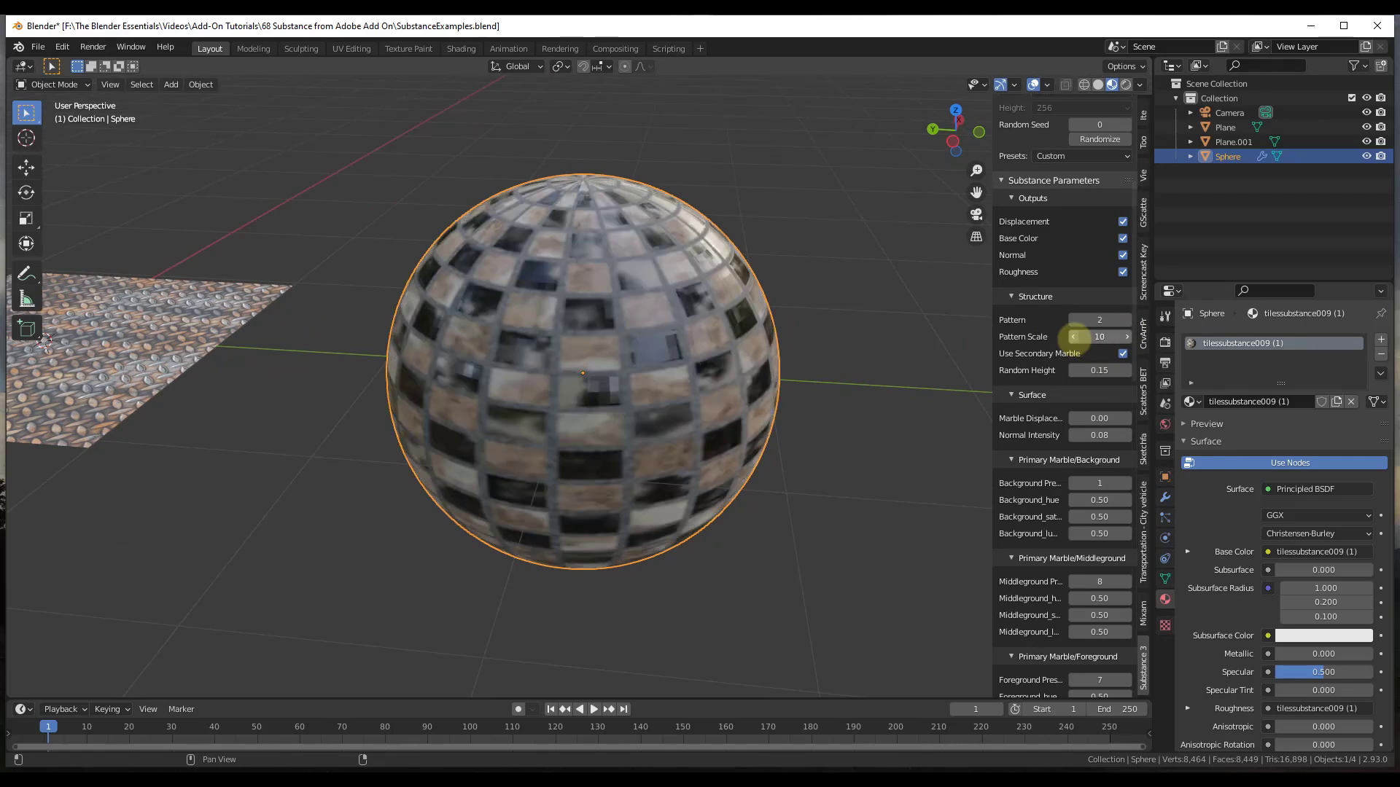
scroll(1040, 339, up, 4)
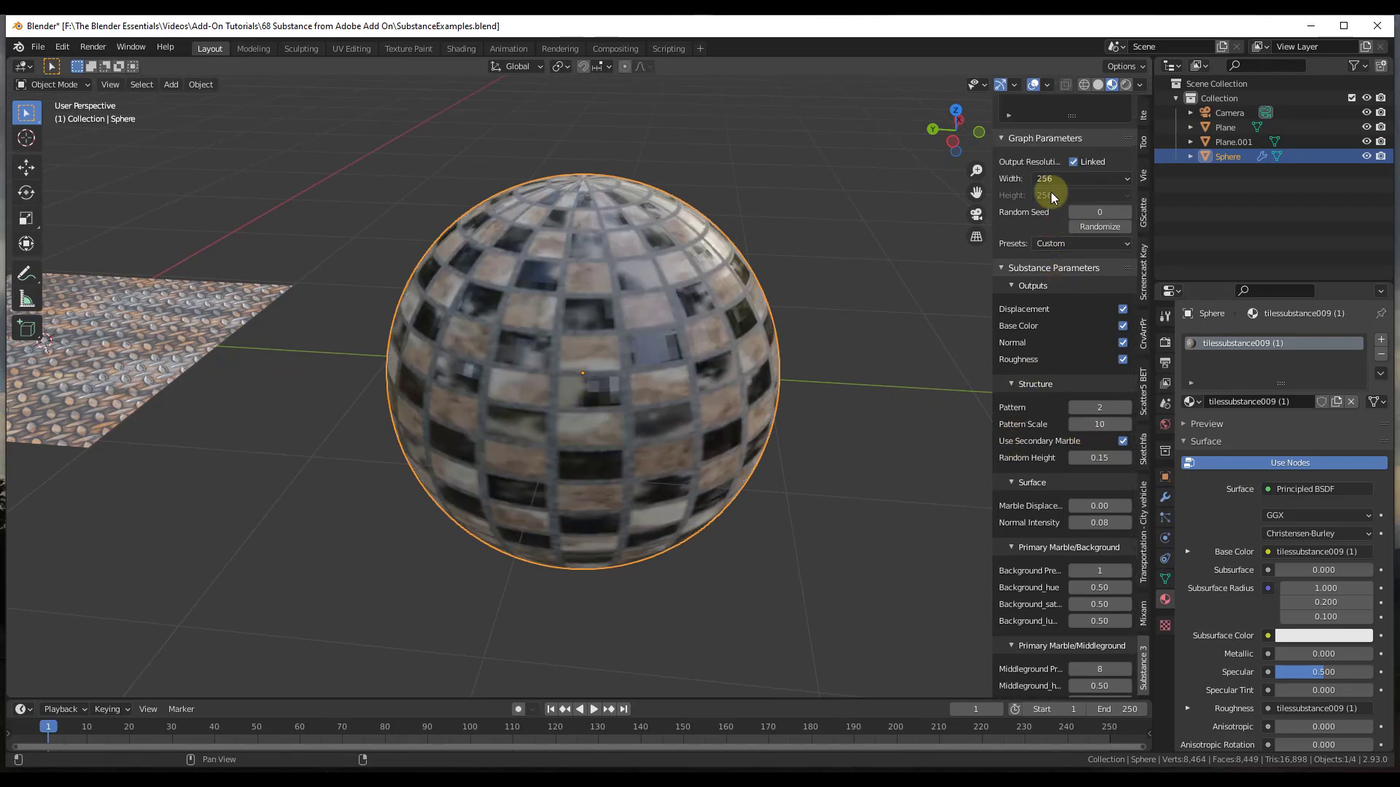
Step: Set the tile material's output Width to 1024 in the Substance panel
click(1047, 178)
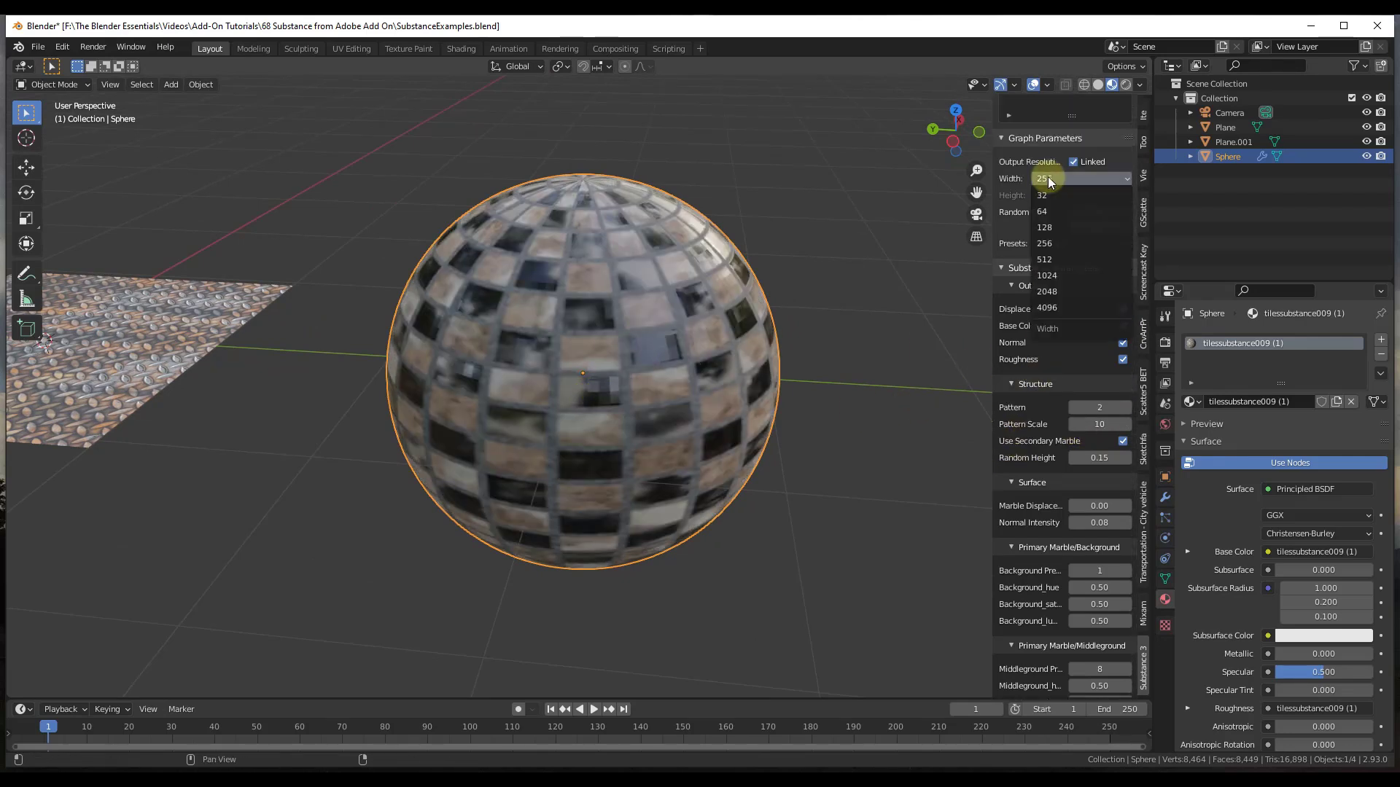
click(1047, 275)
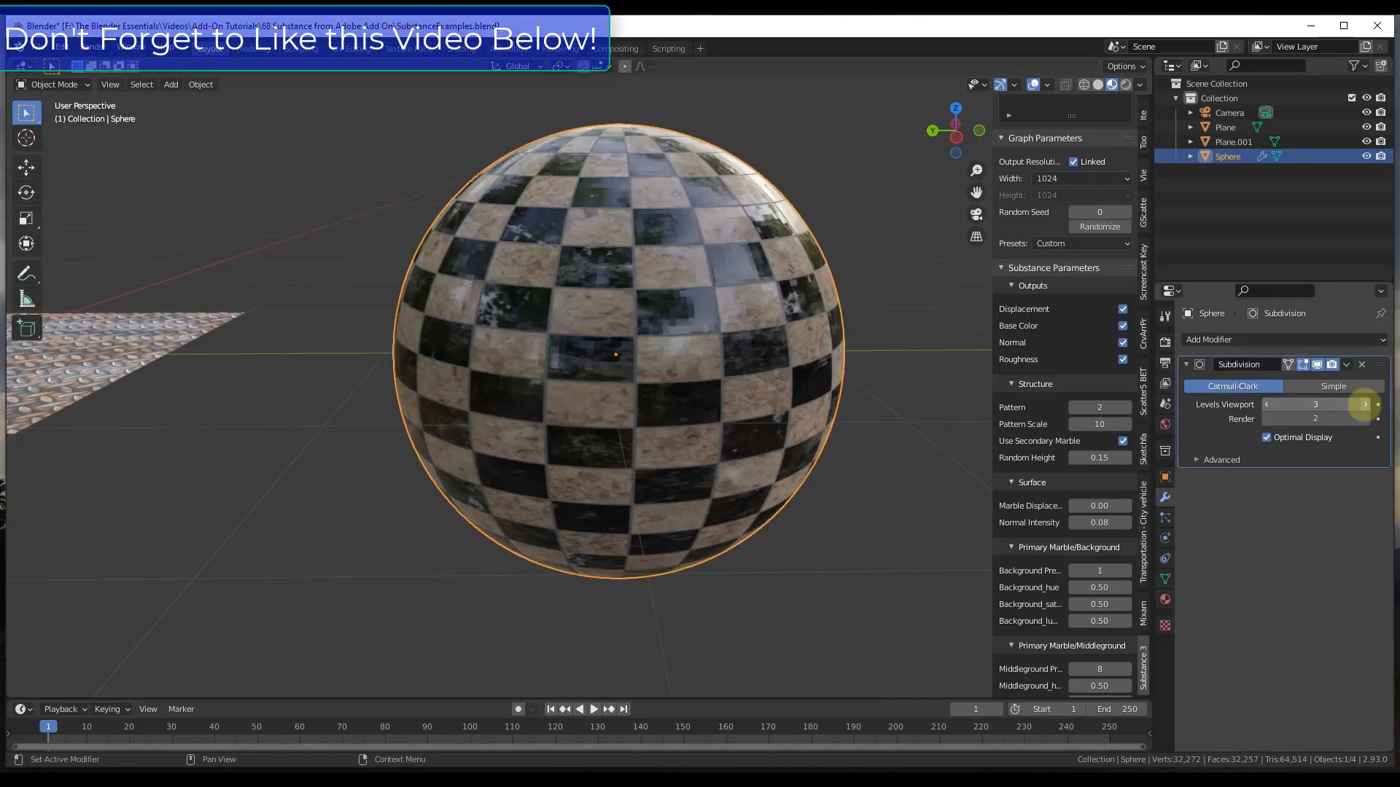
scroll(648, 350, up, 3)
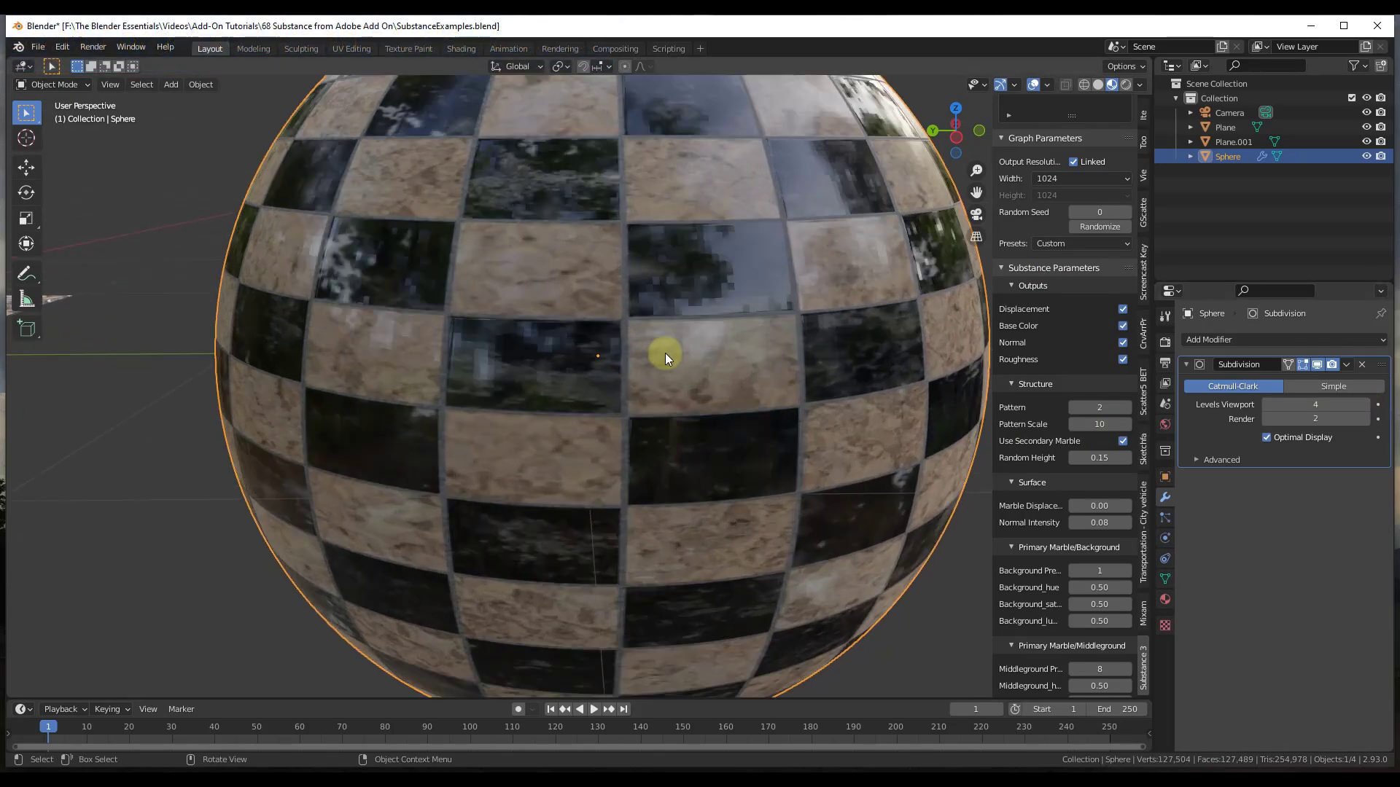
scroll(665, 353, down, 3)
mouse_move(672, 351)
middle_down()
mouse_move(658, 354)
mouse_move(682, 361)
middle_up()
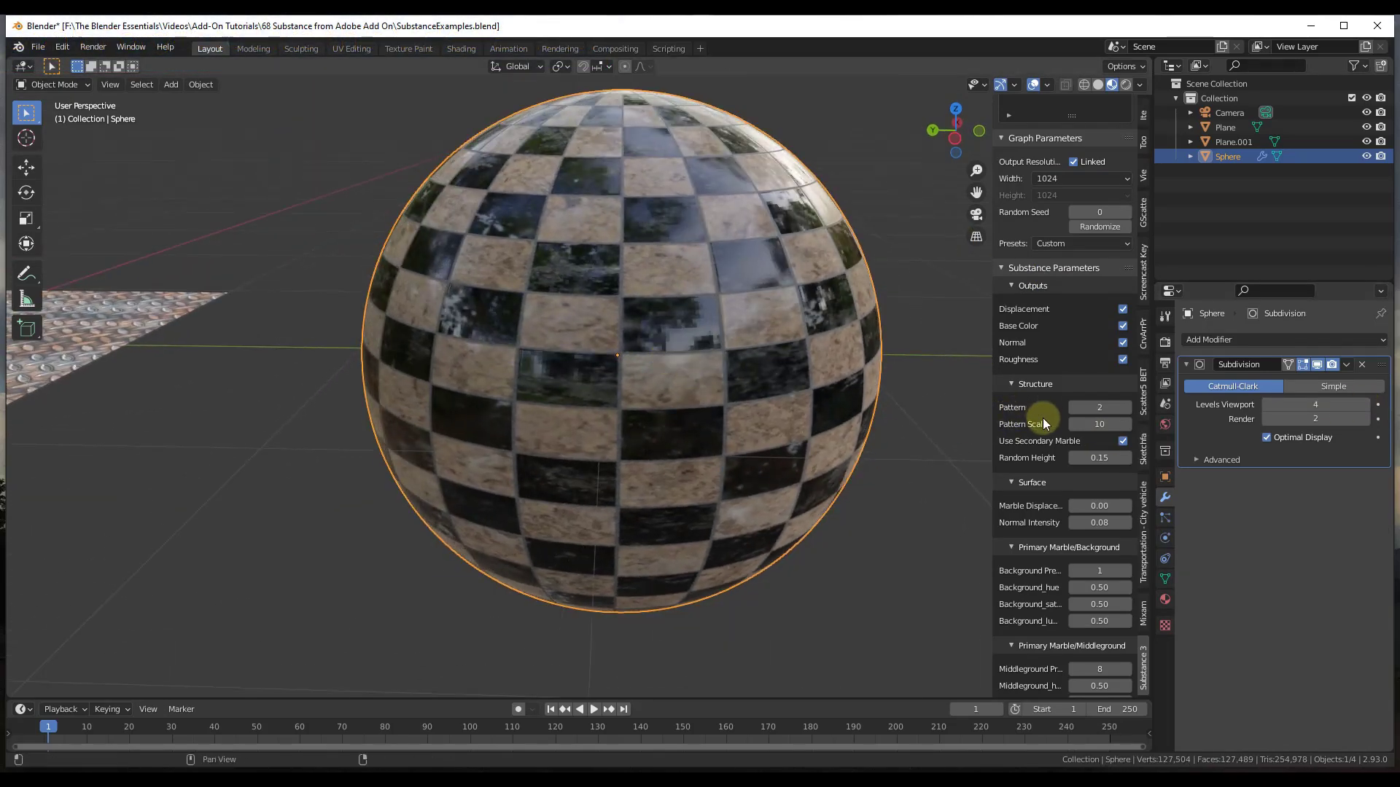
scroll(1043, 408, down, 6)
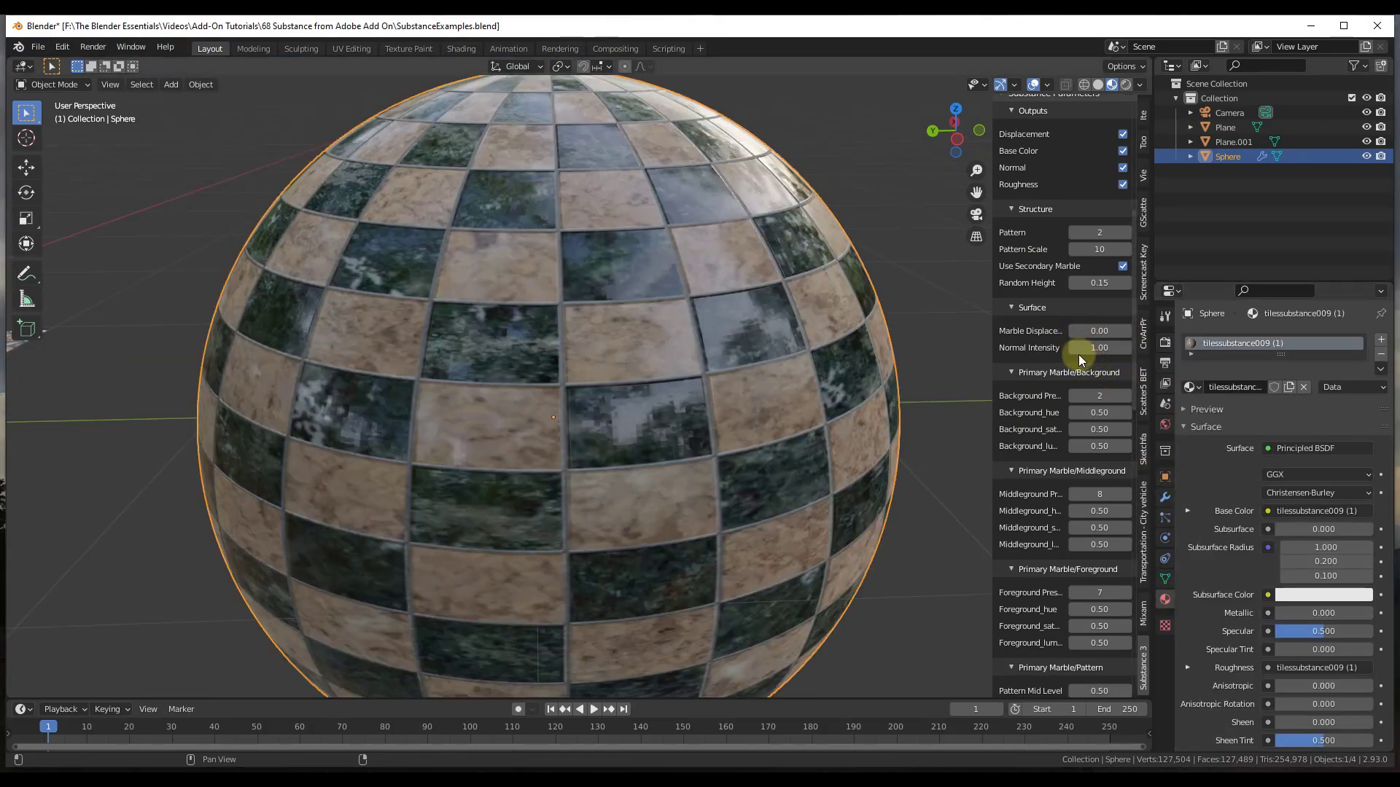
Step: Enter 0.005 as the tile material's Marble Displacement value
click(1101, 331)
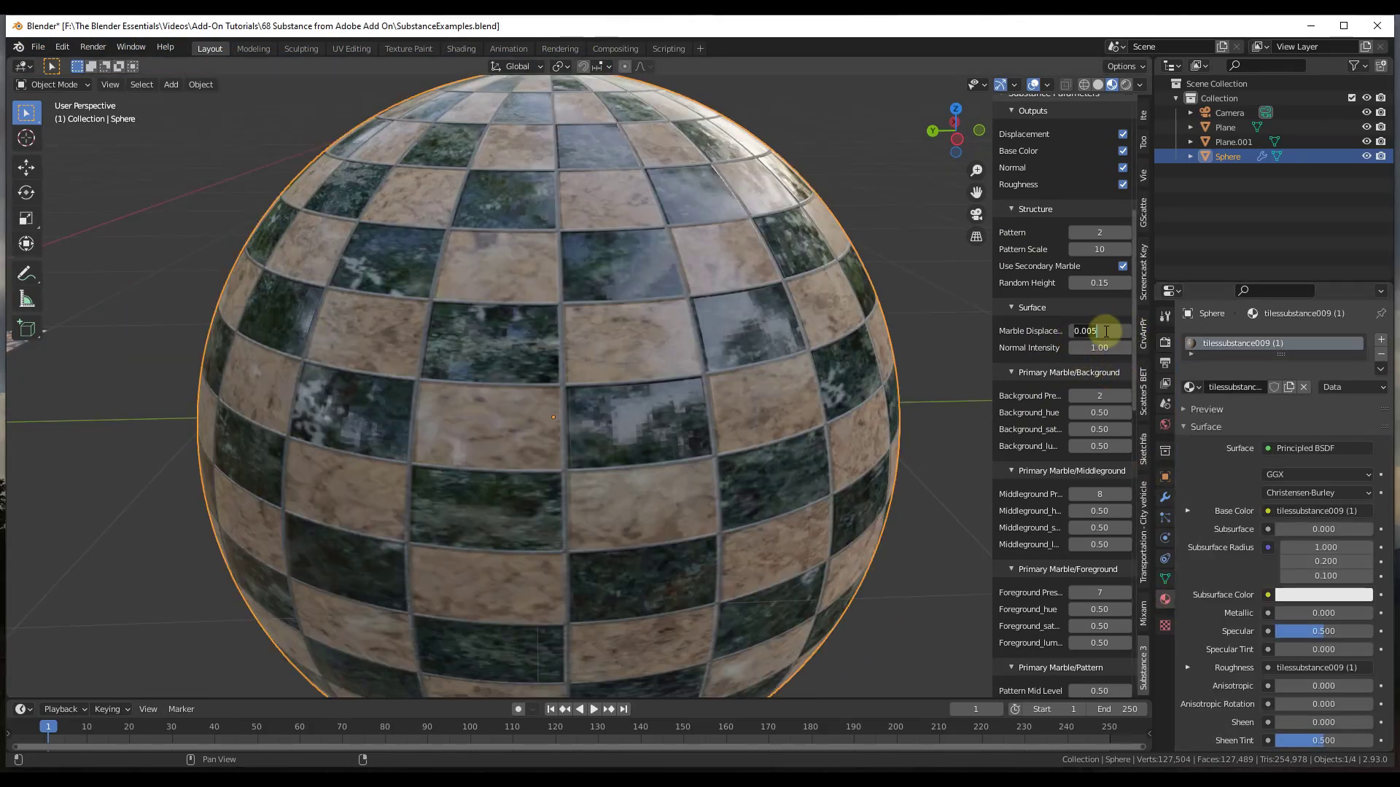
text(0.005)
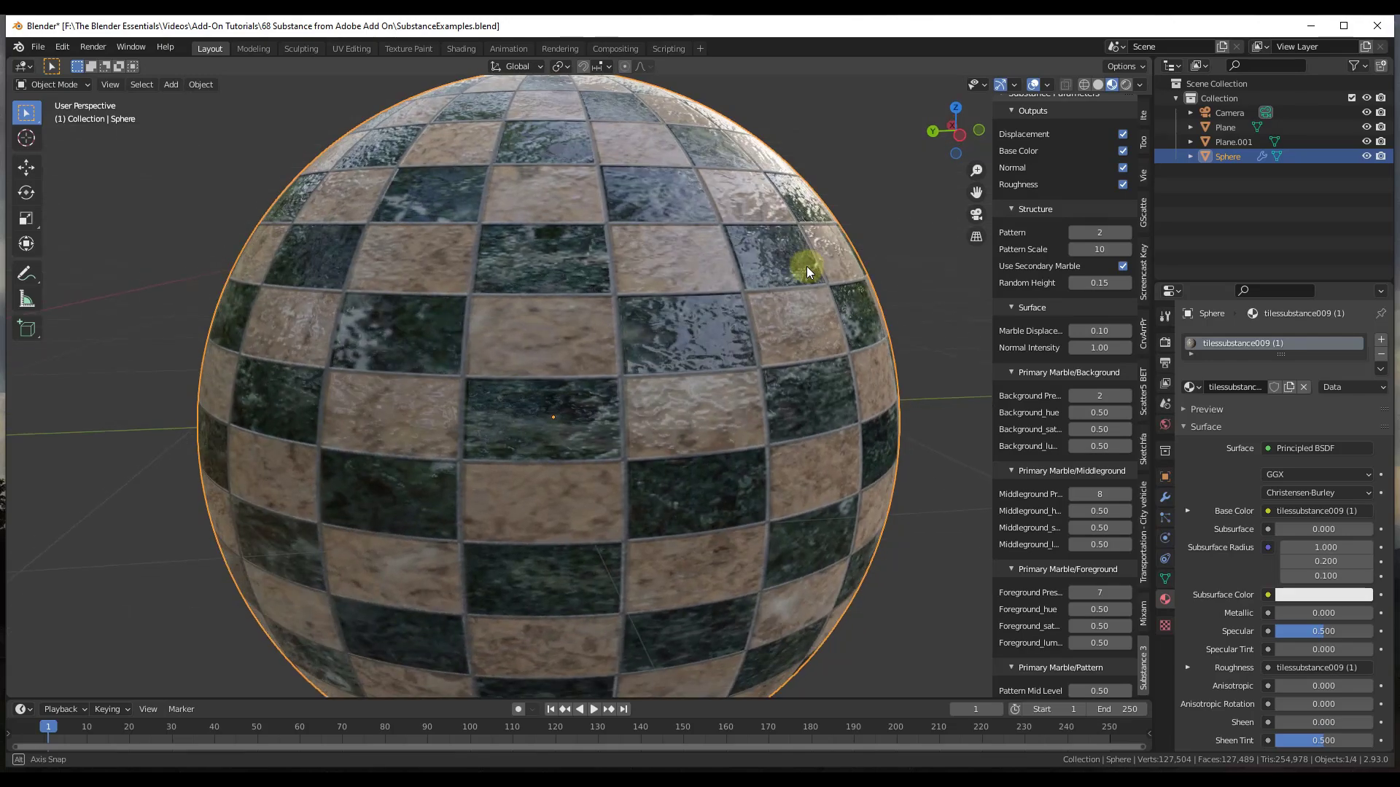
scroll(758, 283, up, 6)
scroll(747, 289, down, 6)
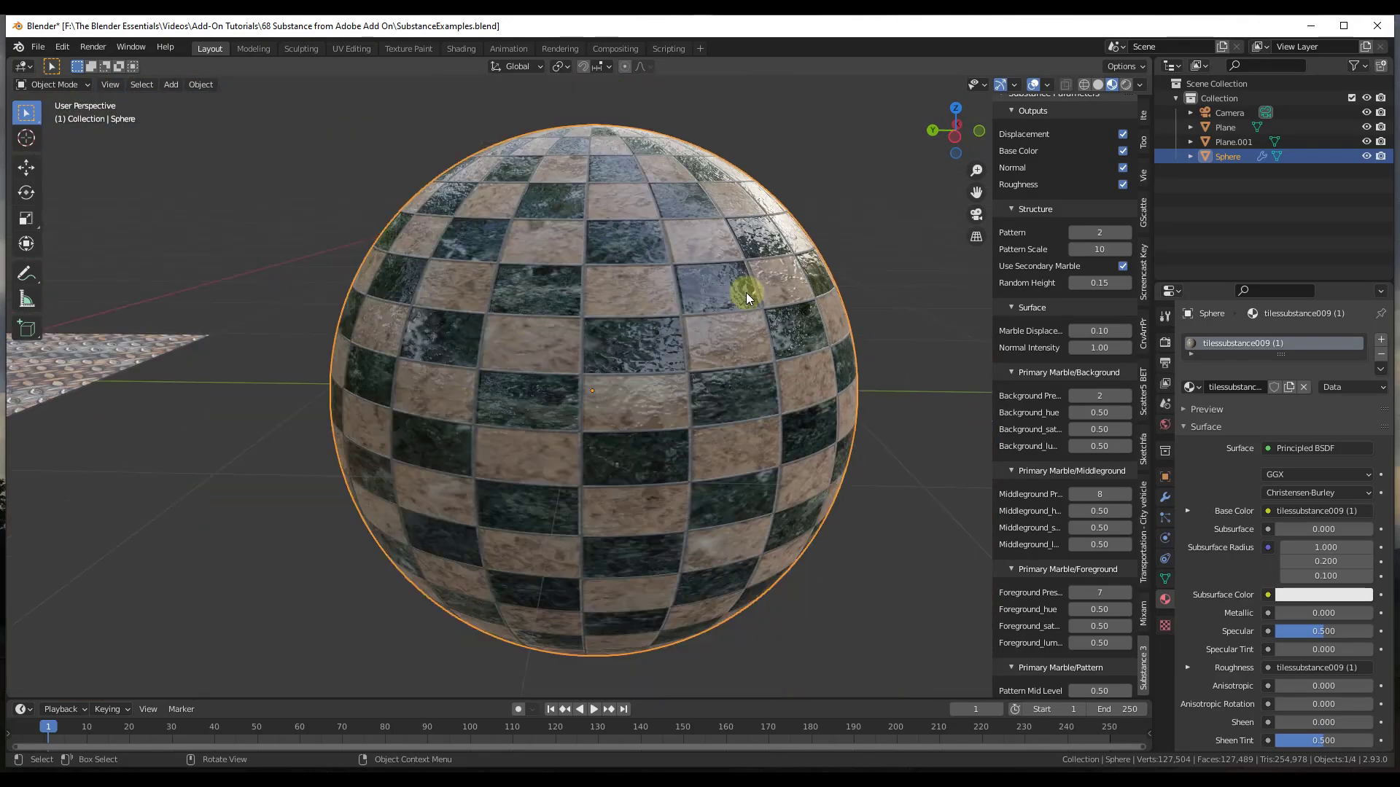
middle_drag(746, 291, 610, 272)
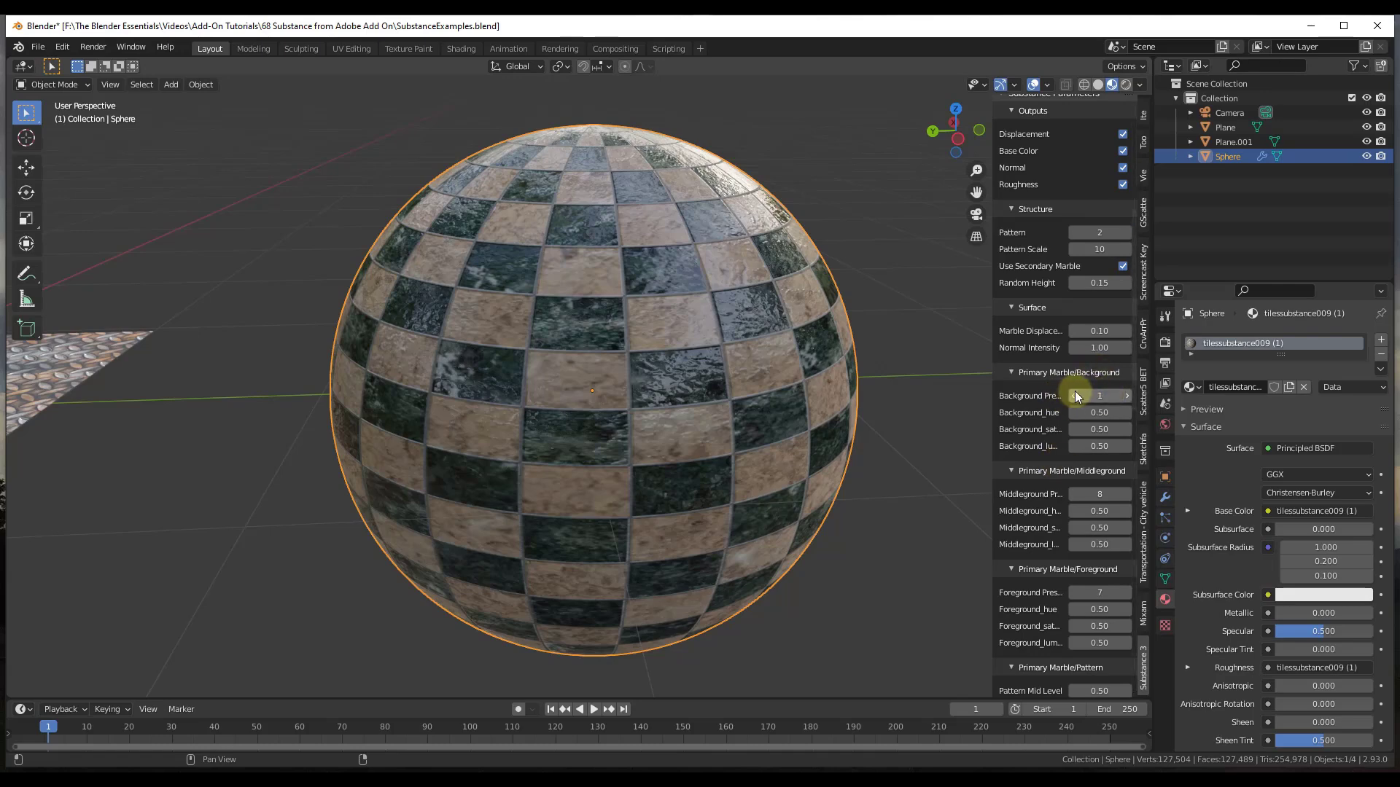
Step: Step the Primary Marble Background Preset up to 3
click(1127, 395)
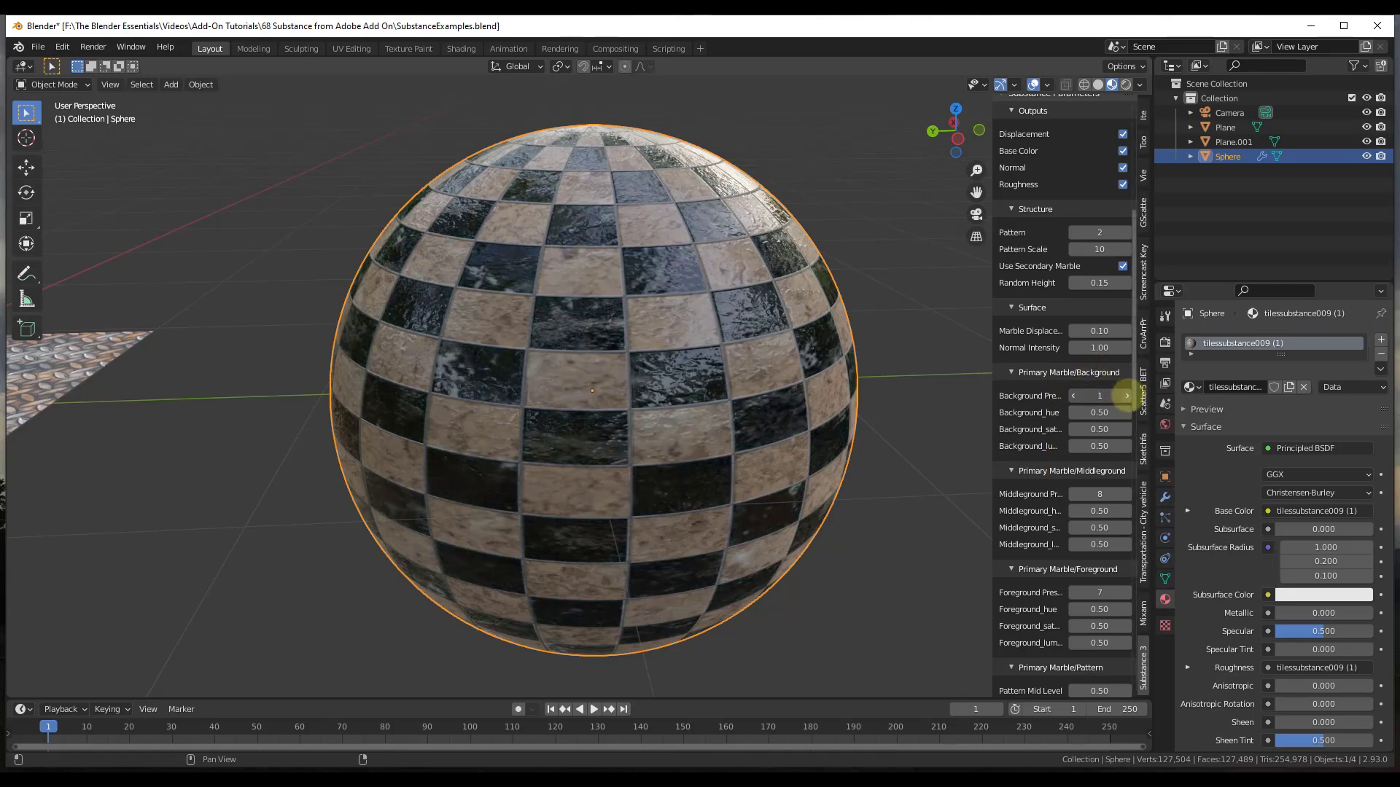
click(1127, 395)
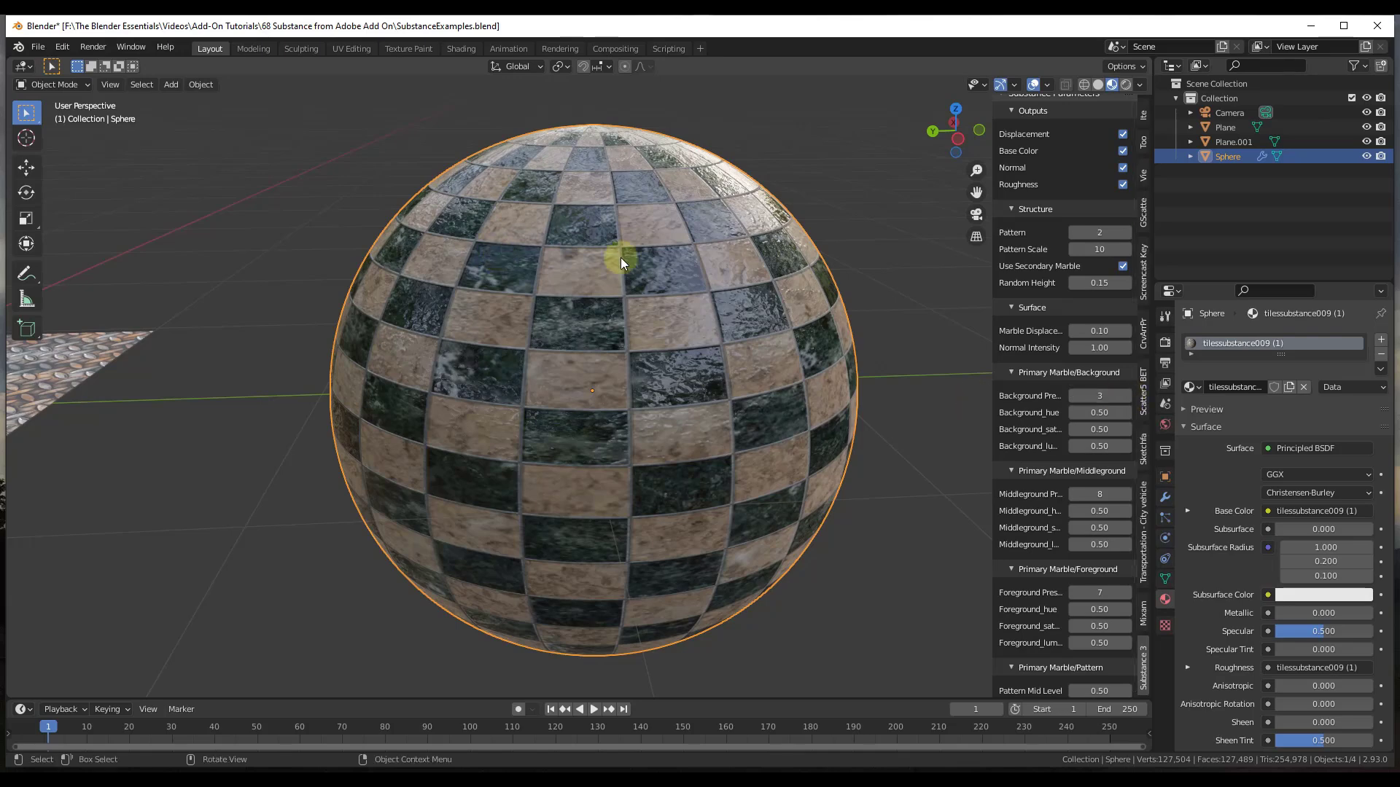
scroll(1072, 408, down, 10)
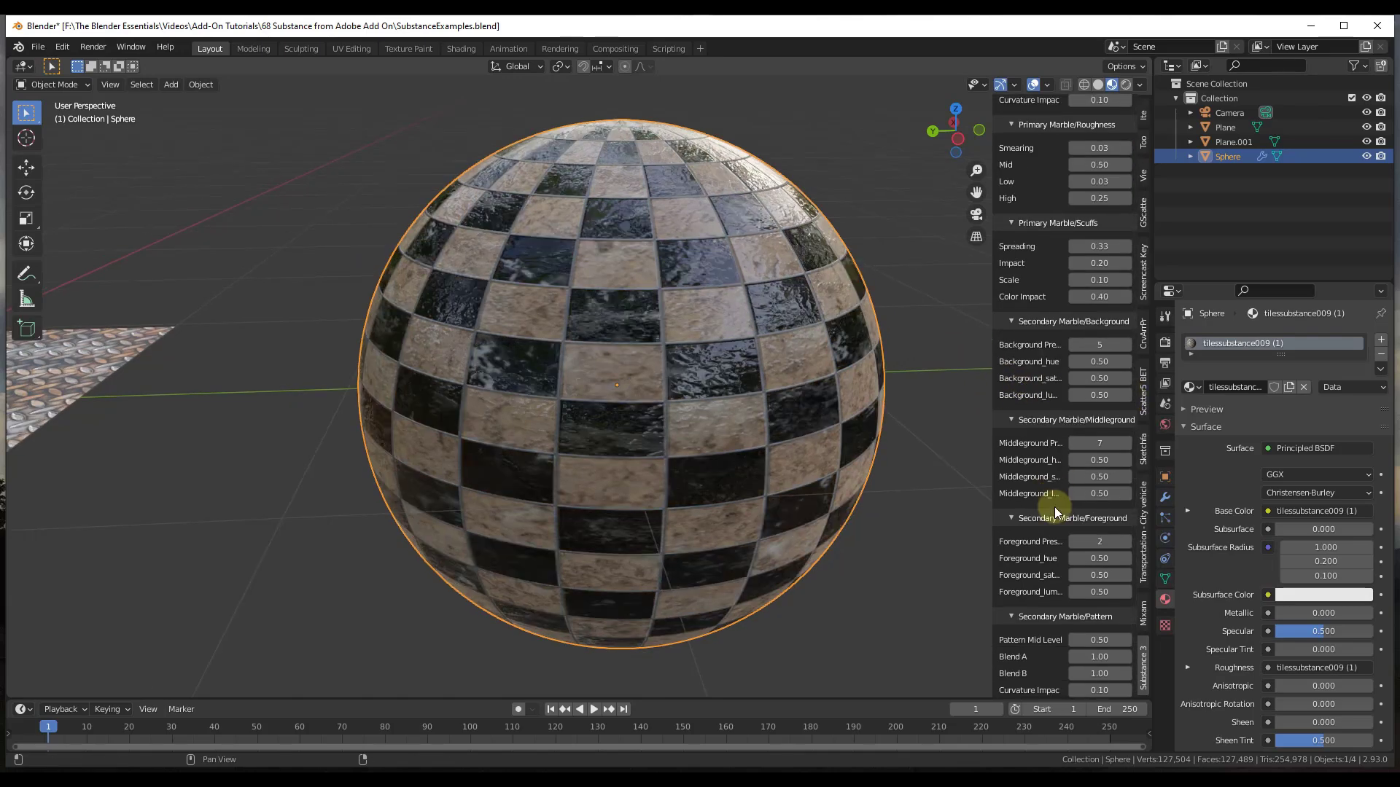
click(456, 48)
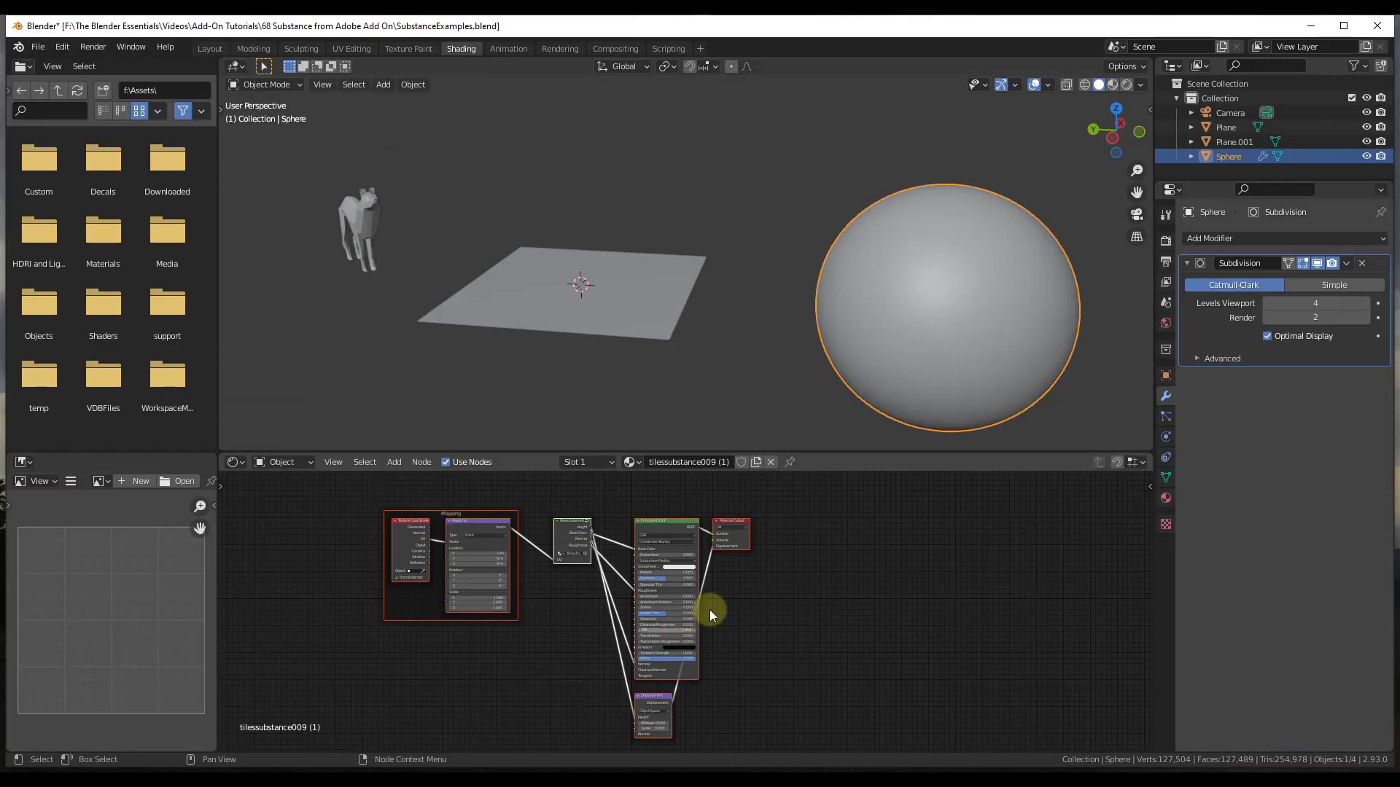
scroll(946, 291, up, 5)
middle_drag(643, 299, 786, 352)
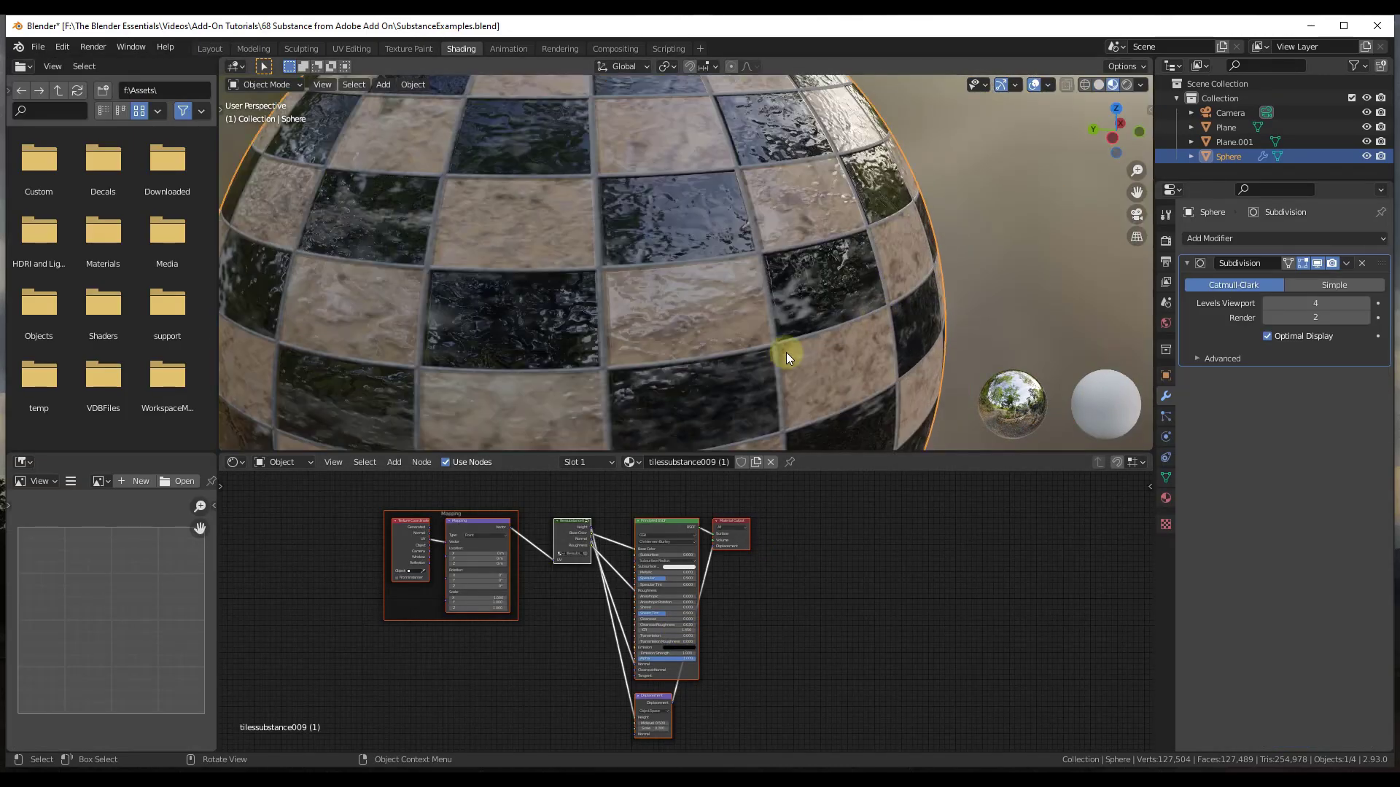
scroll(662, 624, up, 4)
scroll(602, 612, down, 3)
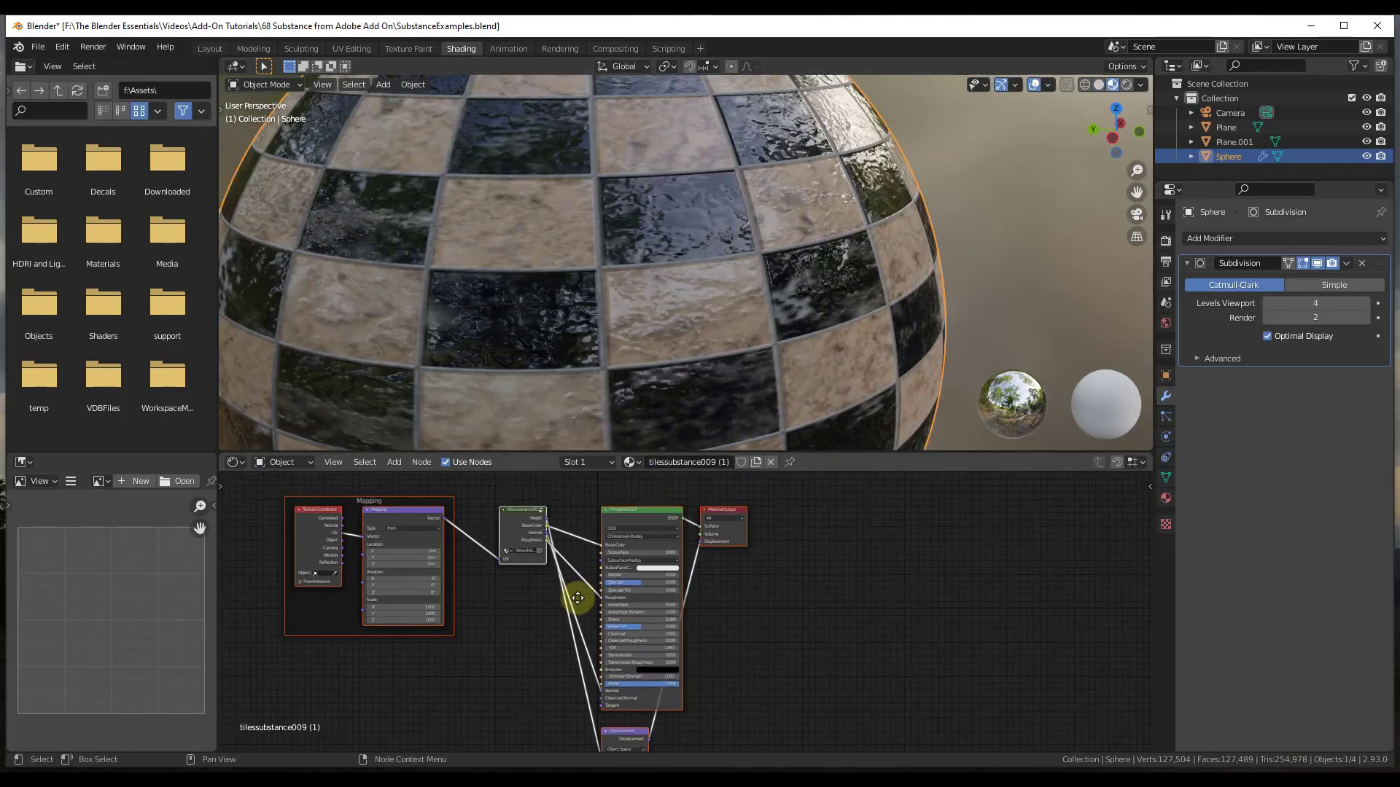
scroll(515, 556, up, 1)
scroll(514, 556, up, 2)
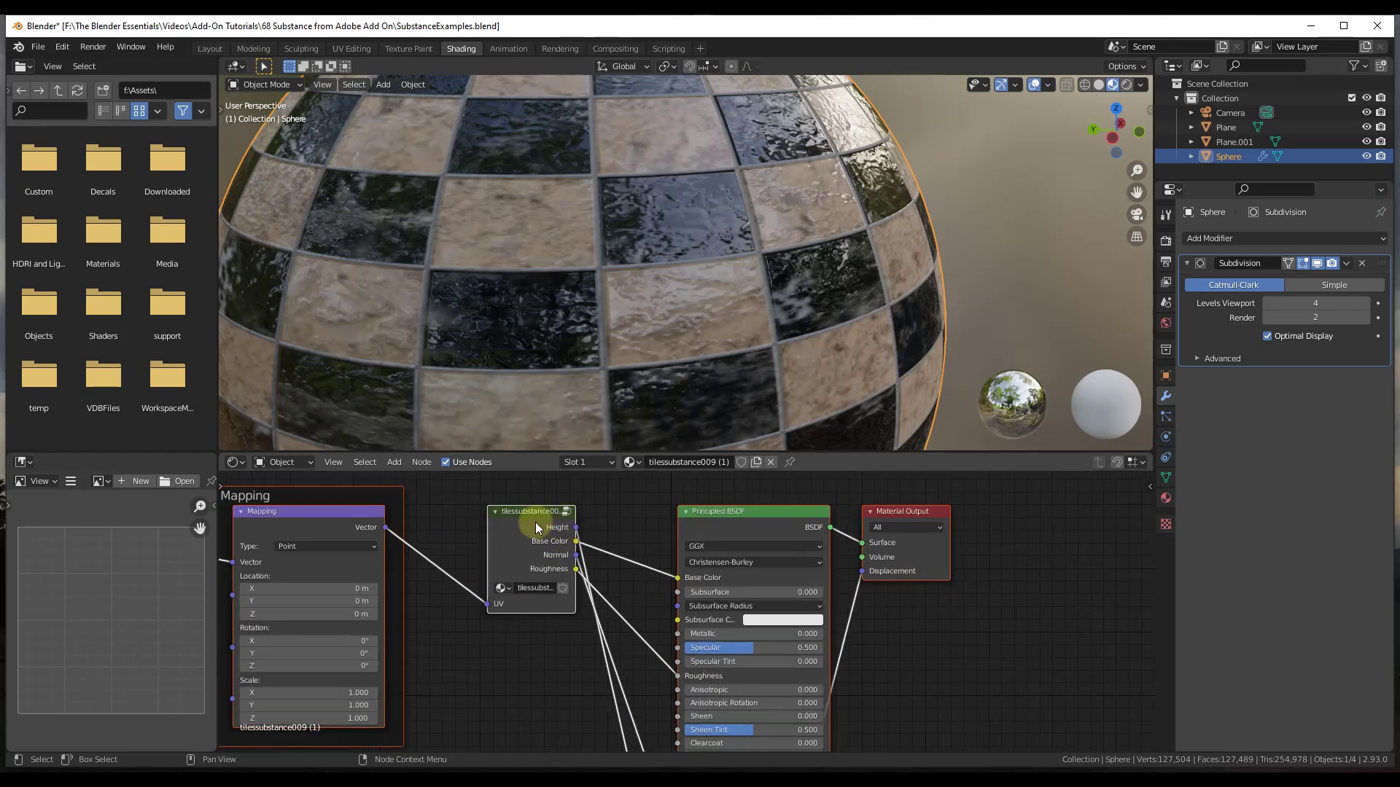
scroll(619, 537, down, 3)
middle_drag(681, 624, 689, 577)
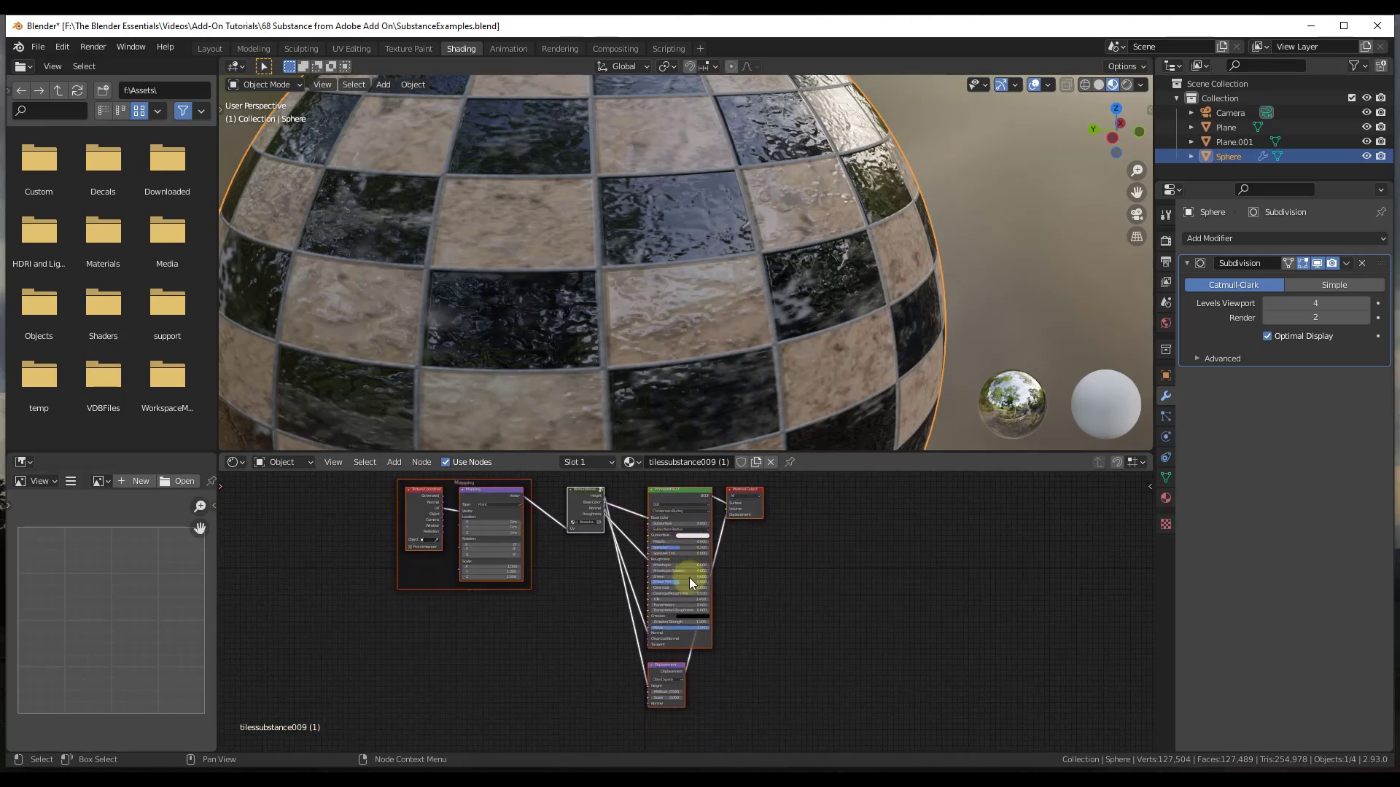
scroll(680, 583, up, 1)
scroll(689, 571, up, 3)
scroll(683, 615, down, 4)
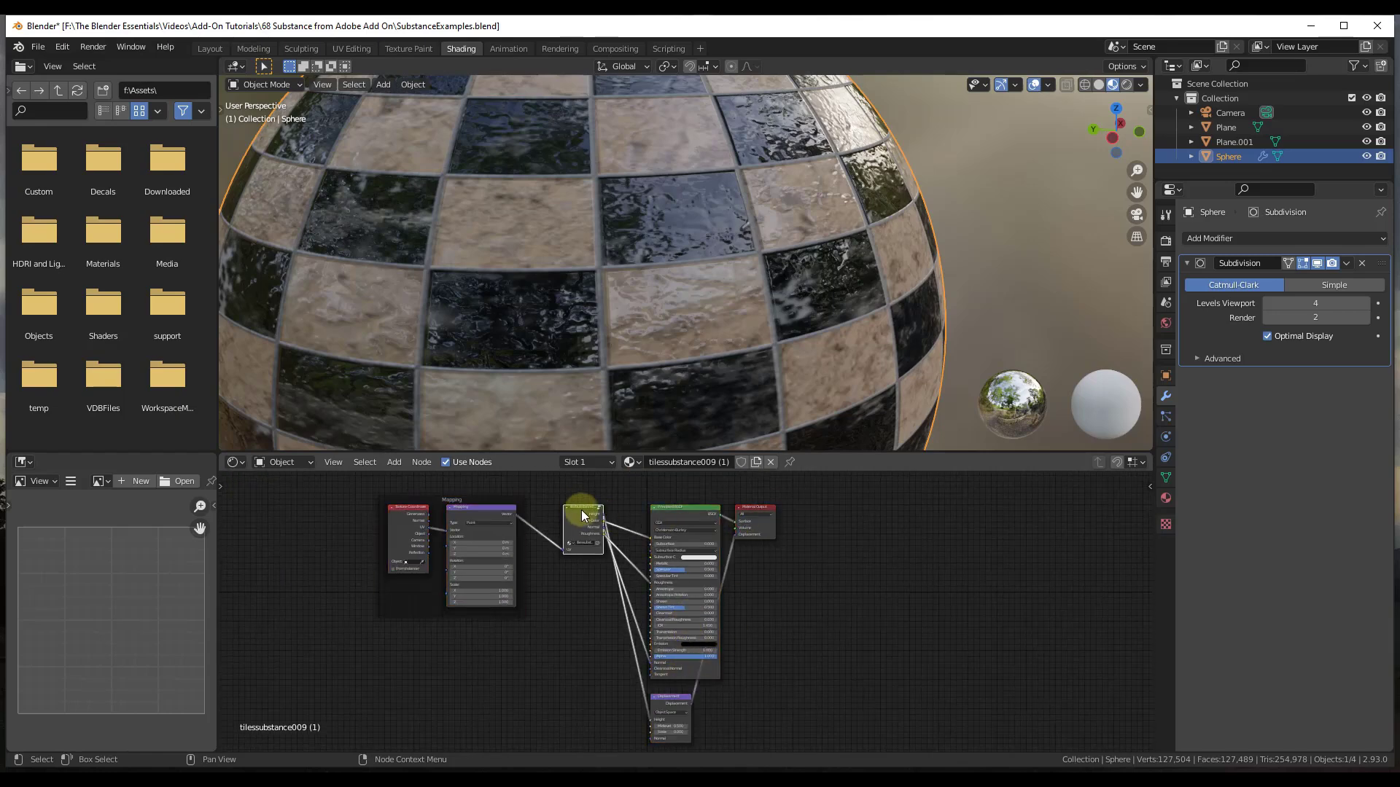
scroll(583, 523, up, 4)
key(Tab)
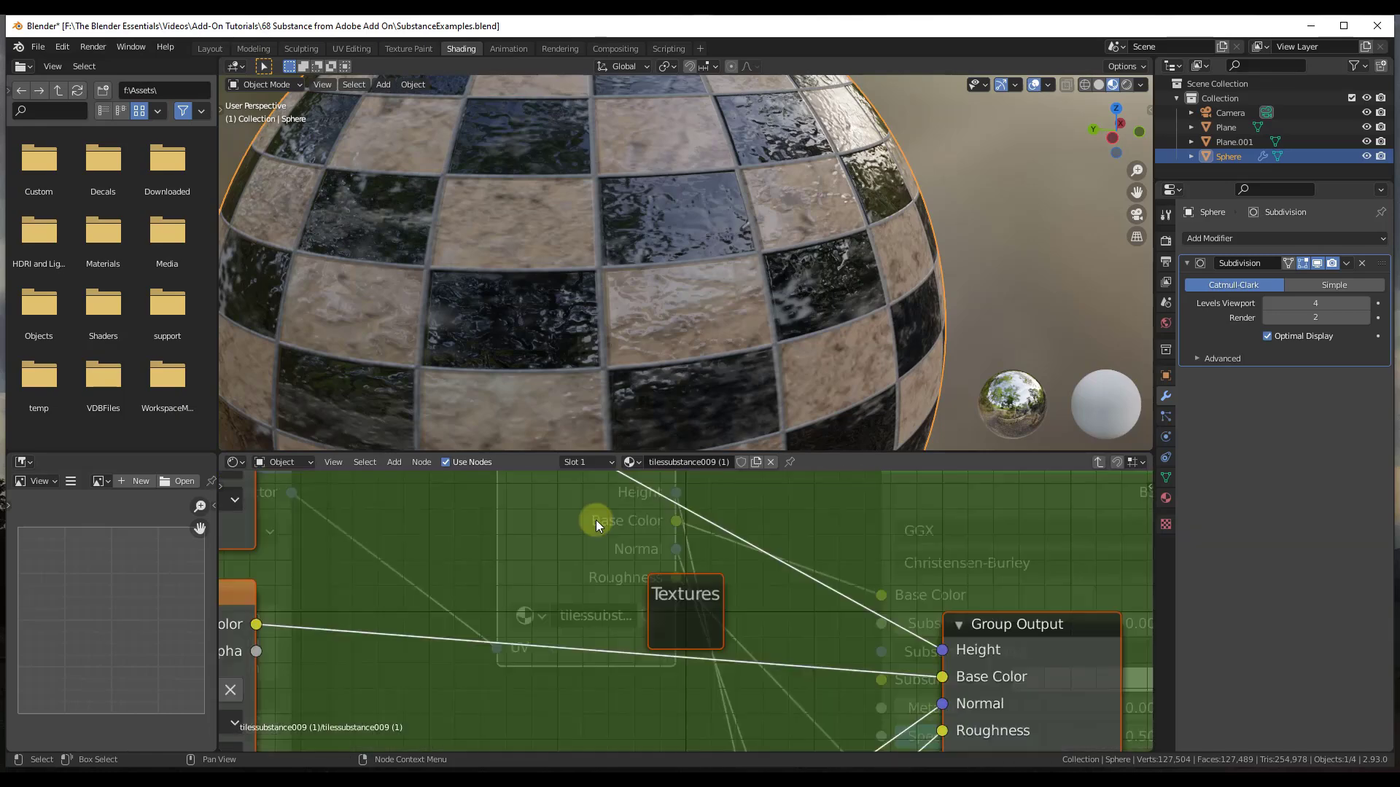
scroll(678, 581, down, 8)
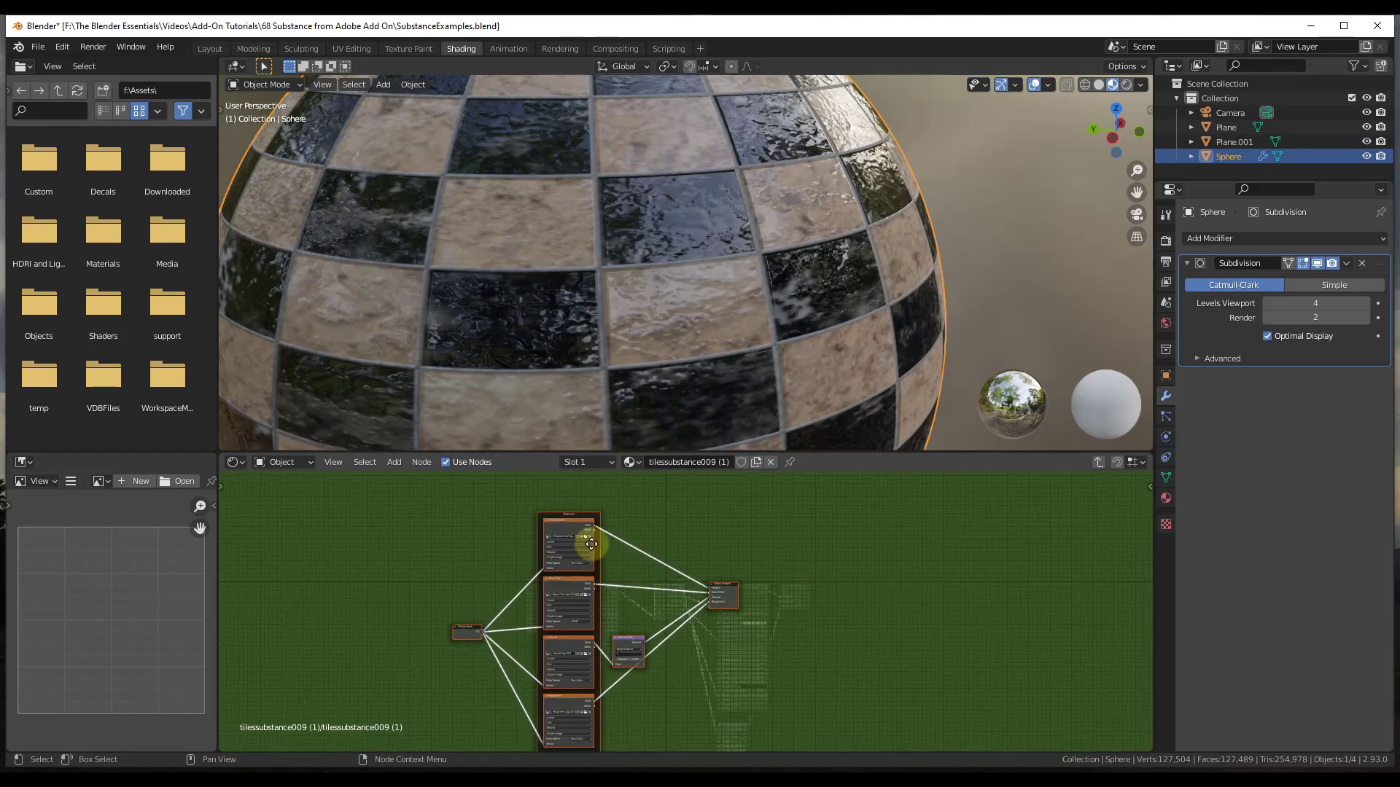
scroll(576, 538, up, 3)
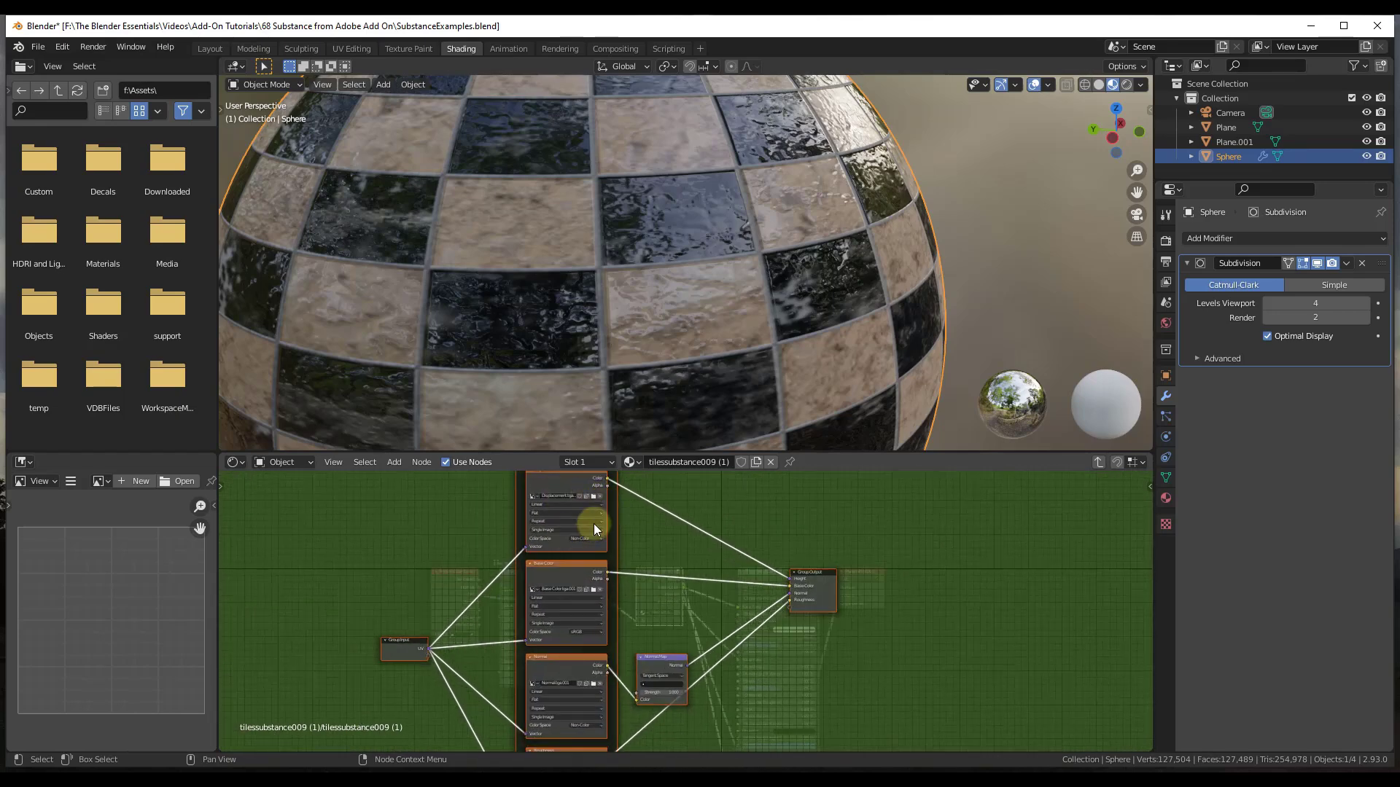
key(Tab)
scroll(782, 545, down, 2)
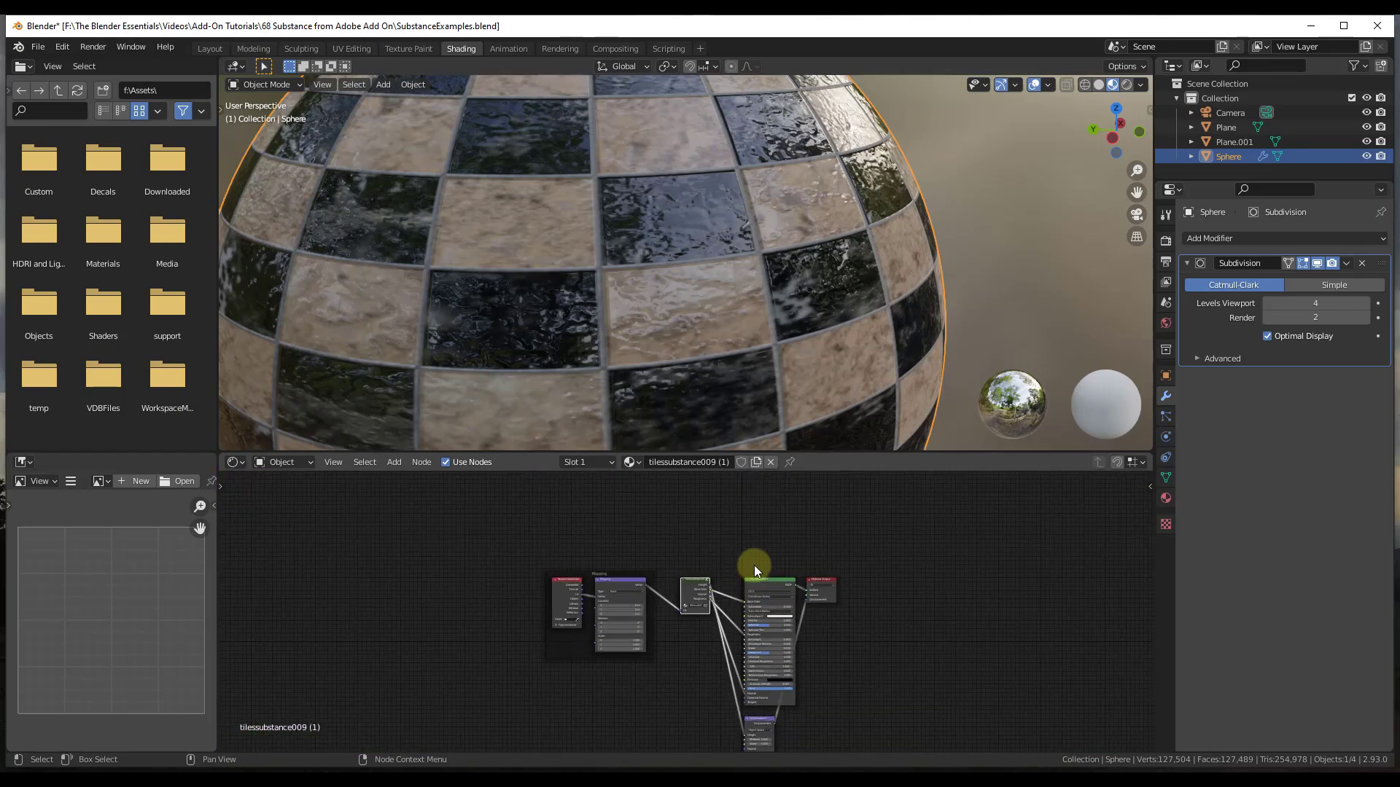